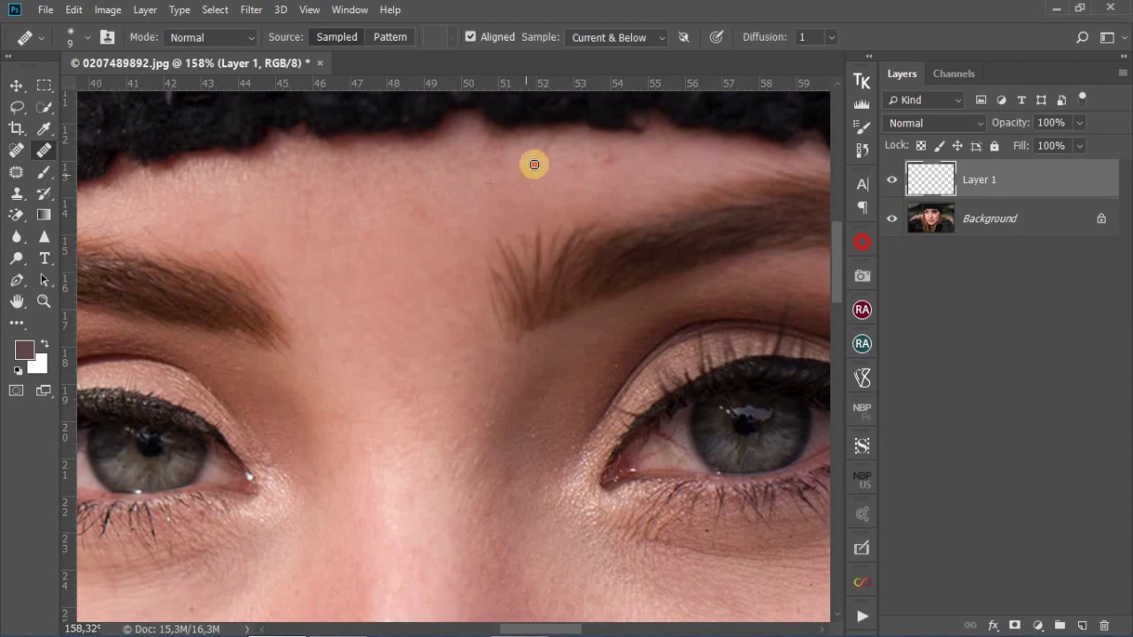
Step: Heal the small blemishes on the forehead and nose on Layer 1 with the Healing Brush
{"action": "left_click_drag", "start_coordinate": [558, 167], "coordinate": [570, 164]}
{"action": "left_click_drag", "start_coordinate": [607, 159], "coordinate": [608, 151]}
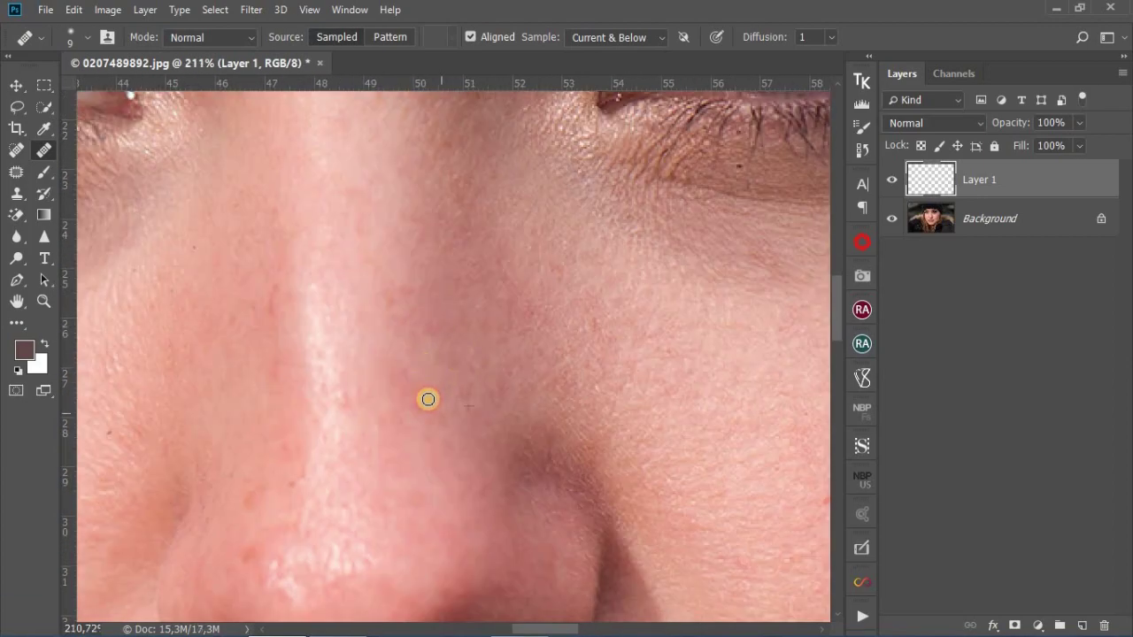
{"action": "left_click", "coordinate": [247, 551]}
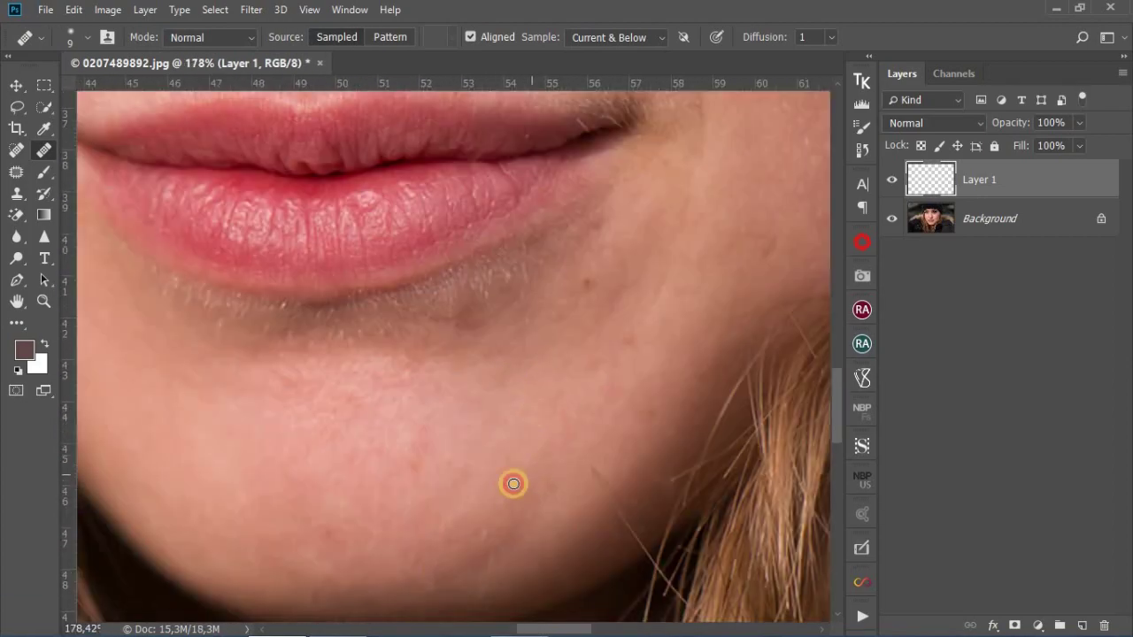
Step: Heal the spots on the chin, below the lips and on the skin beside the mouth
{"action": "left_click", "coordinate": [469, 328]}
{"action": "left_click", "coordinate": [185, 392], "text": "alt"}
{"action": "left_click", "coordinate": [248, 269]}
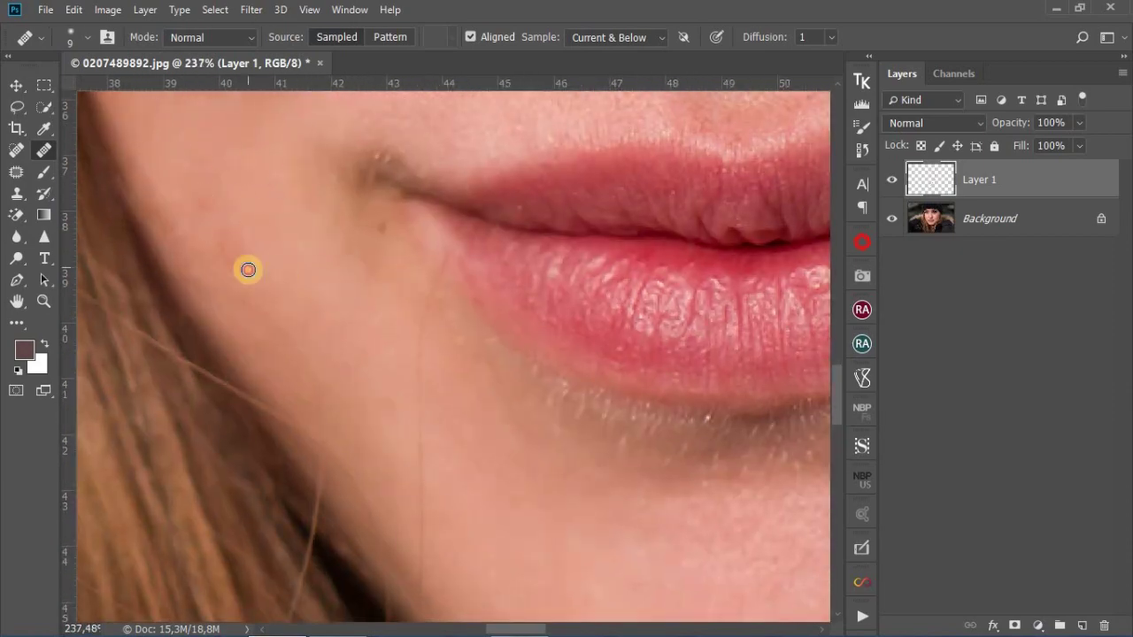
{"action": "left_click", "coordinate": [222, 293]}
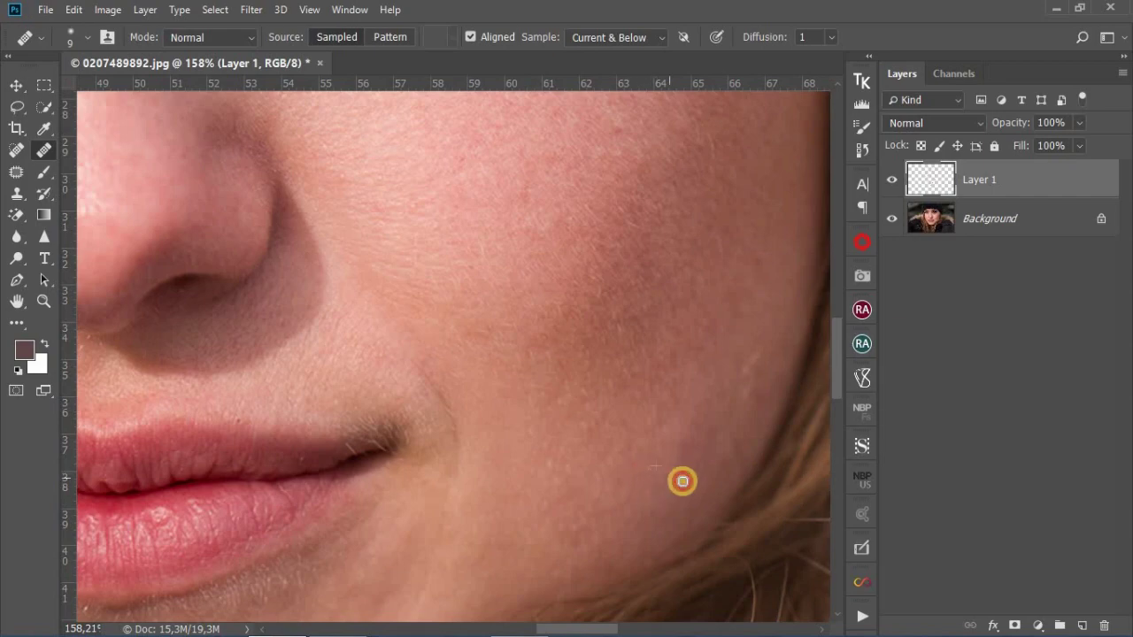
Step: Heal the remaining marks on the outer cheek near the hair and check the whole face
{"action": "mouse_move", "coordinate": [731, 352]}
{"action": "left_mouse_down"}
{"action": "mouse_move", "coordinate": [755, 368]}
{"action": "mouse_move", "coordinate": [726, 369]}
{"action": "left_mouse_up"}
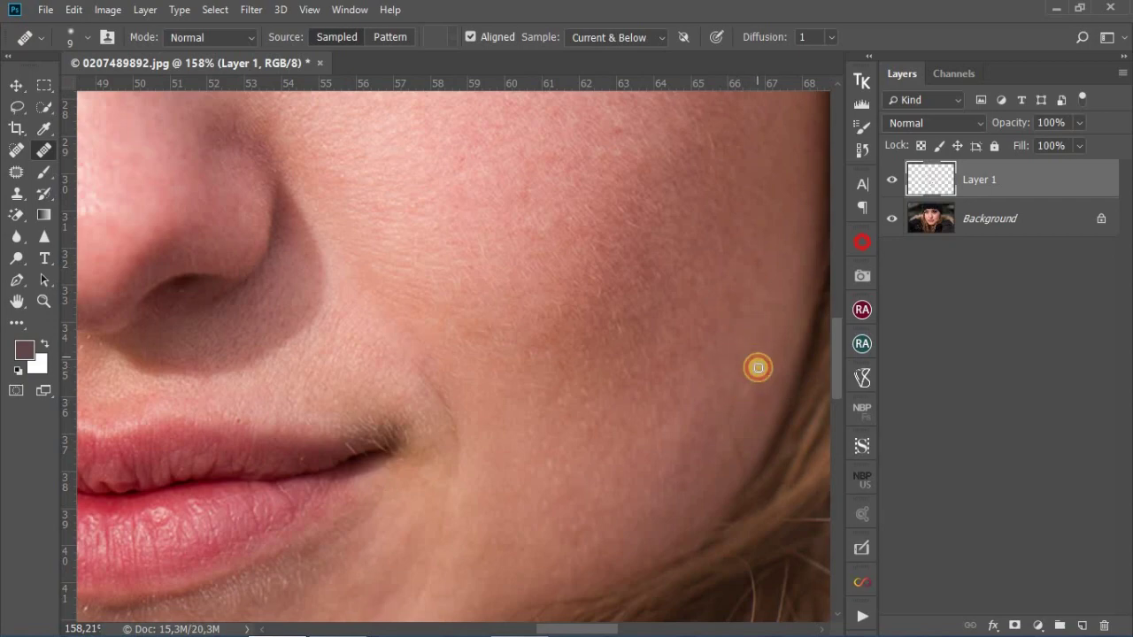
{"action": "scroll", "coordinate": [657, 309], "scroll_direction": "down", "scroll_amount": 8}
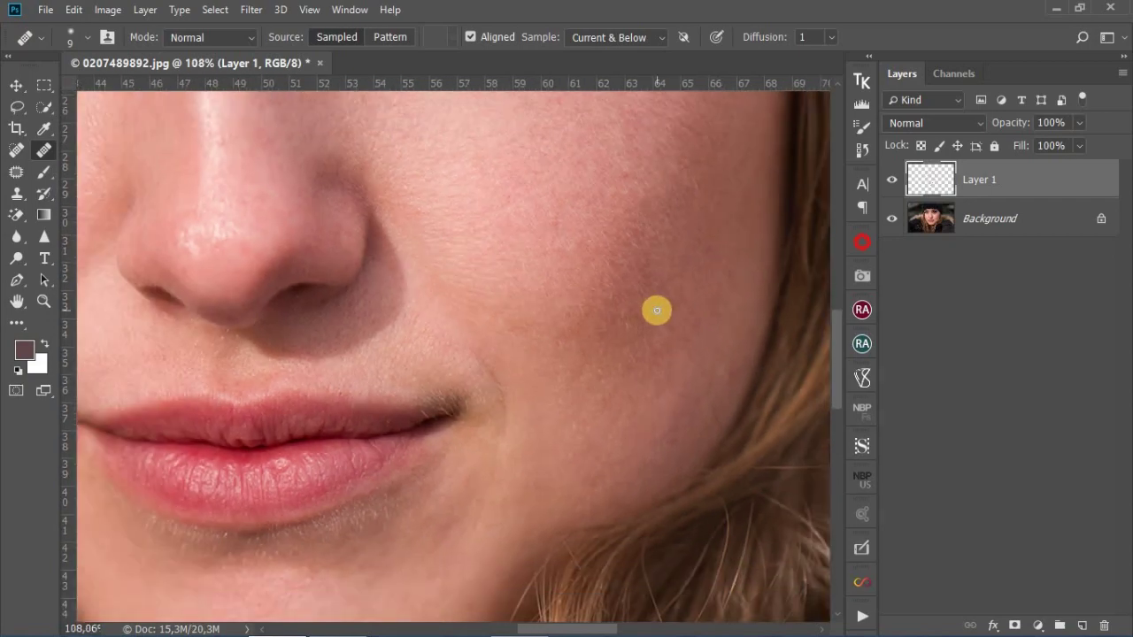
{"action": "scroll", "coordinate": [490, 469], "scroll_direction": "down", "scroll_amount": 3}
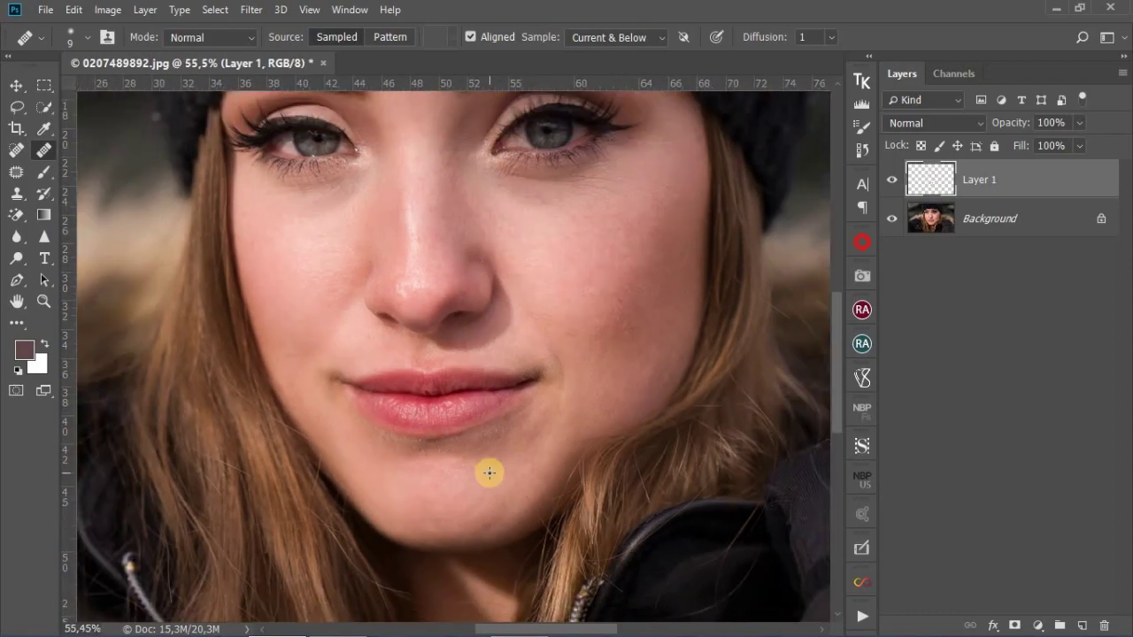
{"action": "scroll", "coordinate": [461, 328], "scroll_direction": "up", "scroll_amount": 1}
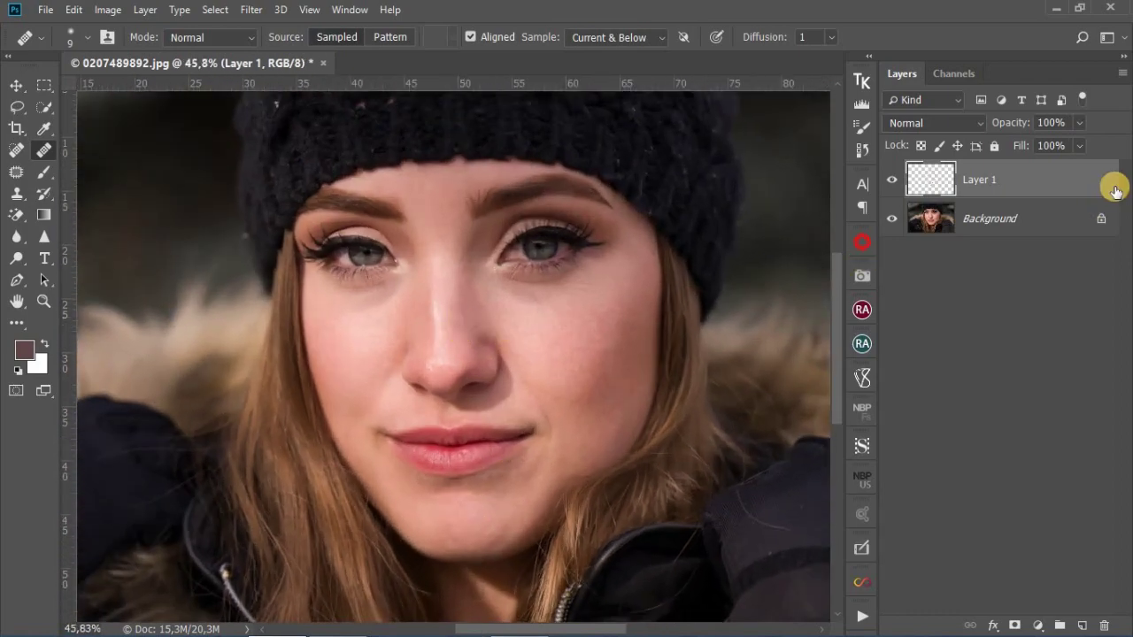
Step: Flatten Layer 1 and the Background into a single layer
{"action": "left_click", "coordinate": [1059, 215], "text": "shift"}
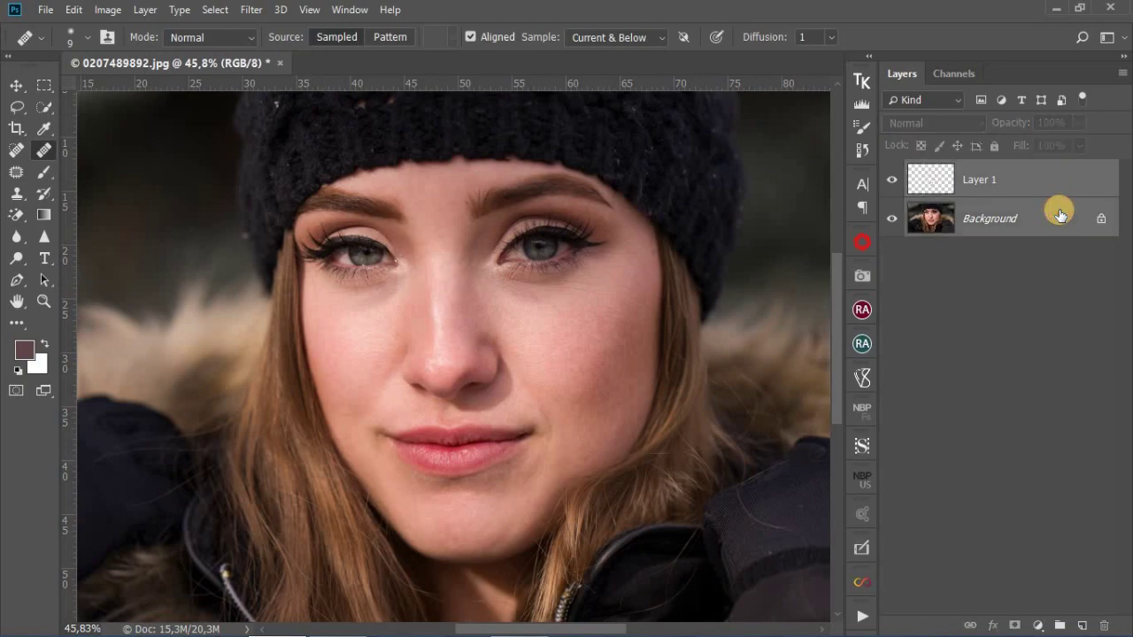
{"action": "right_click", "coordinate": [1060, 216]}
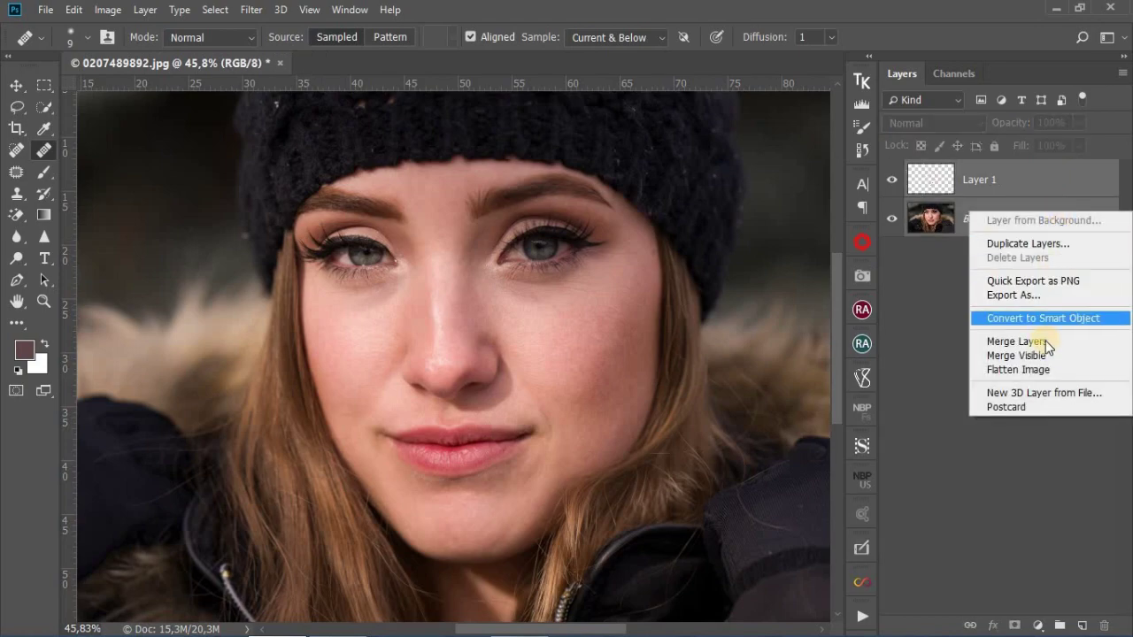
{"action": "left_click", "coordinate": [1043, 372]}
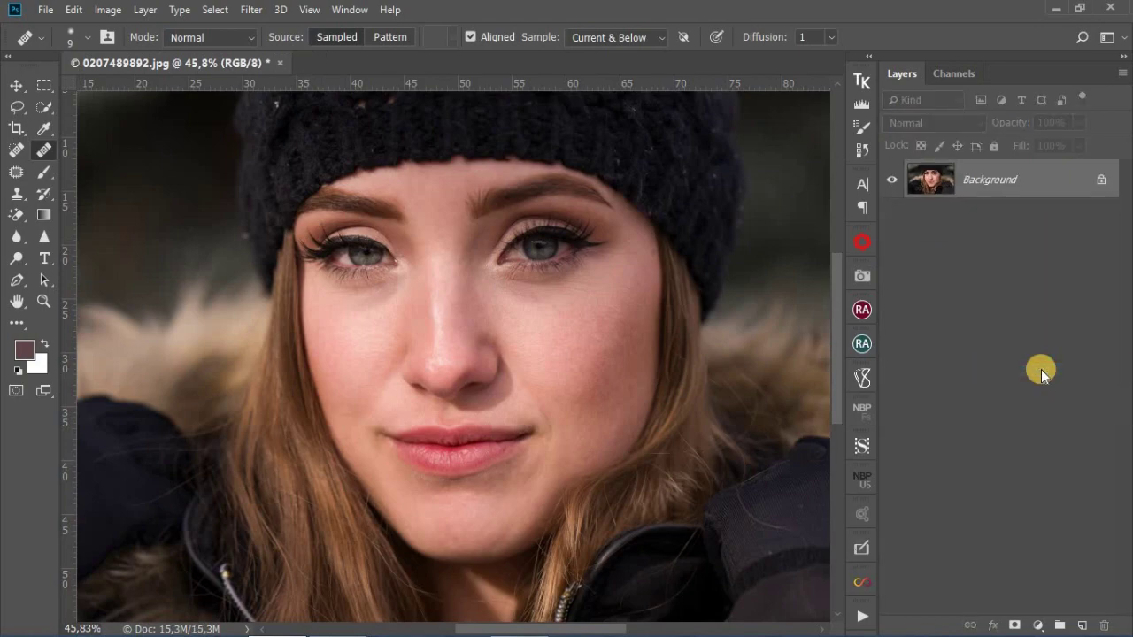
Step: Run the "play me" action from the "Retouch skin like profddf" action set
{"action": "left_click", "coordinate": [861, 613]}
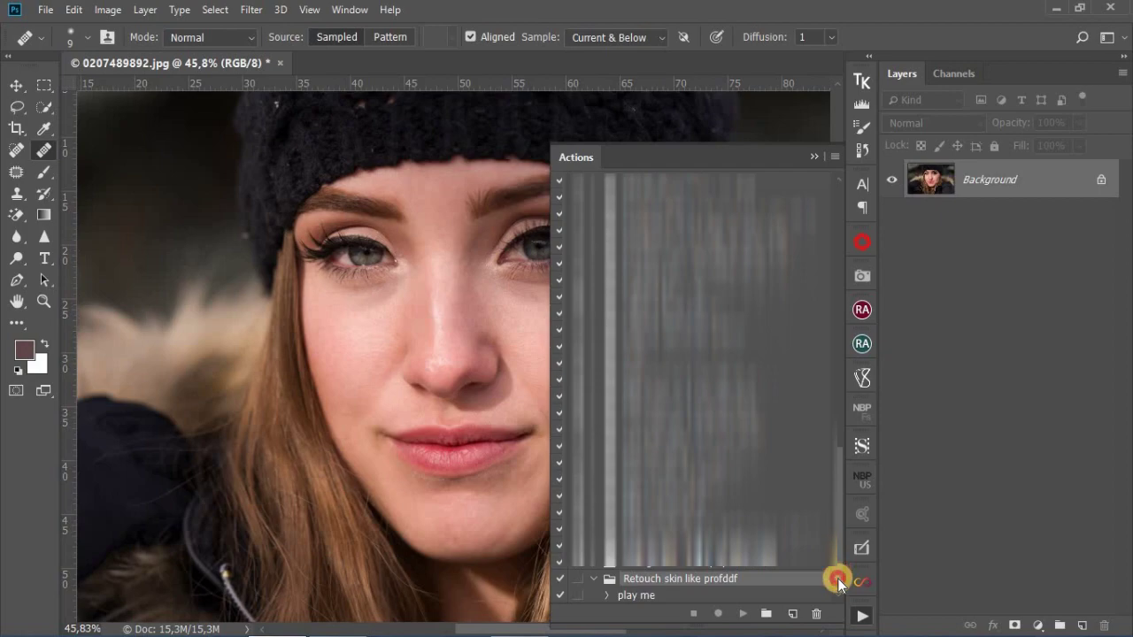
{"action": "left_click", "coordinate": [630, 597]}
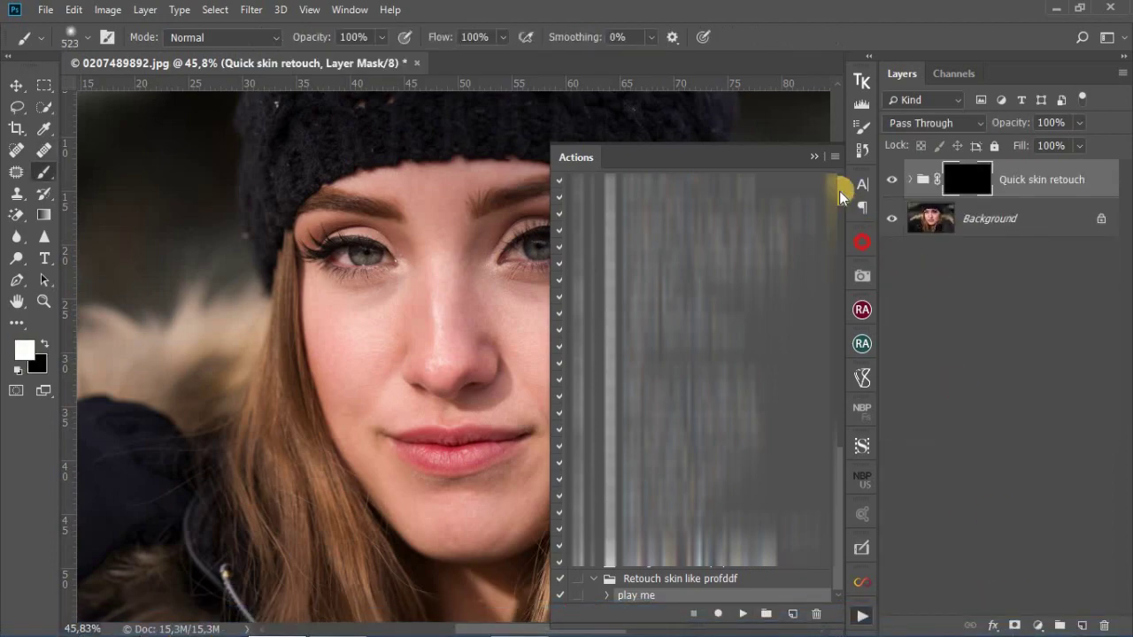
{"action": "left_click", "coordinate": [810, 153]}
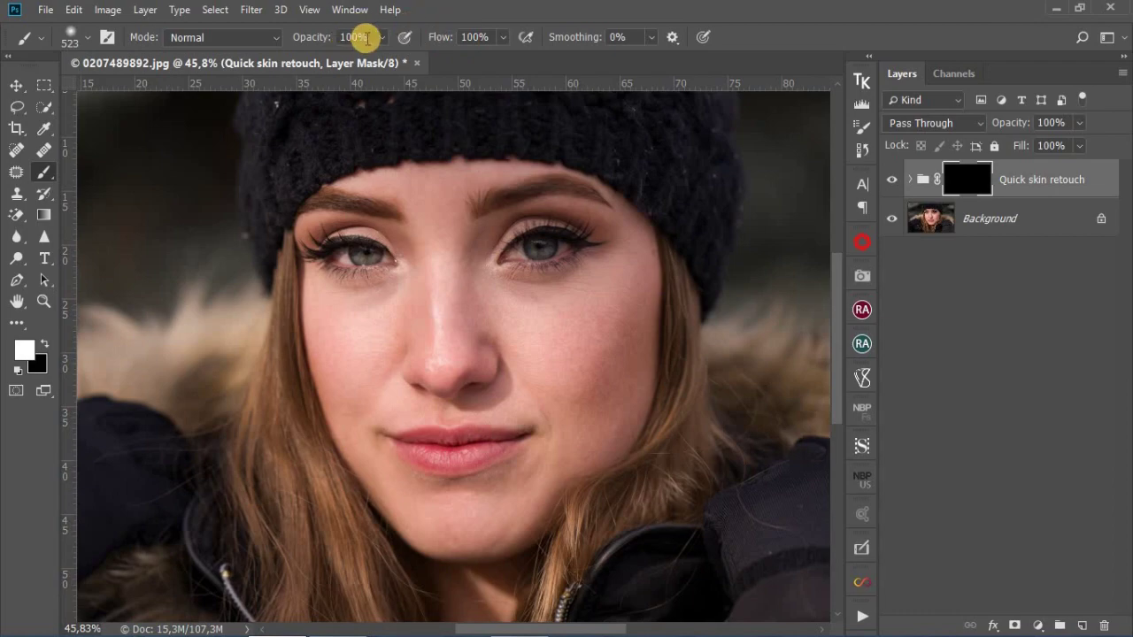
Step: Reduce the brush size to 76 for painting on the Quick skin retouch mask around the cheek
{"action": "scroll", "coordinate": [455, 166], "scroll_direction": "up", "scroll_amount": 3}
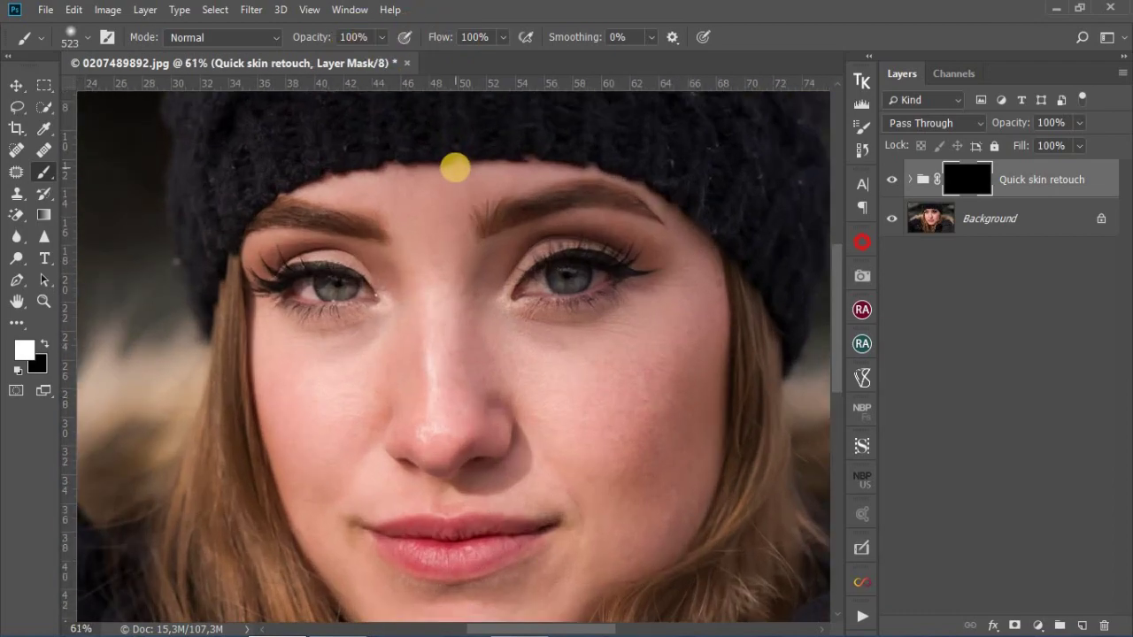
{"action": "left_click_drag", "start_coordinate": [452, 200], "coordinate": [329, 213]}
{"action": "scroll", "coordinate": [688, 412], "scroll_direction": "up", "scroll_amount": 3}
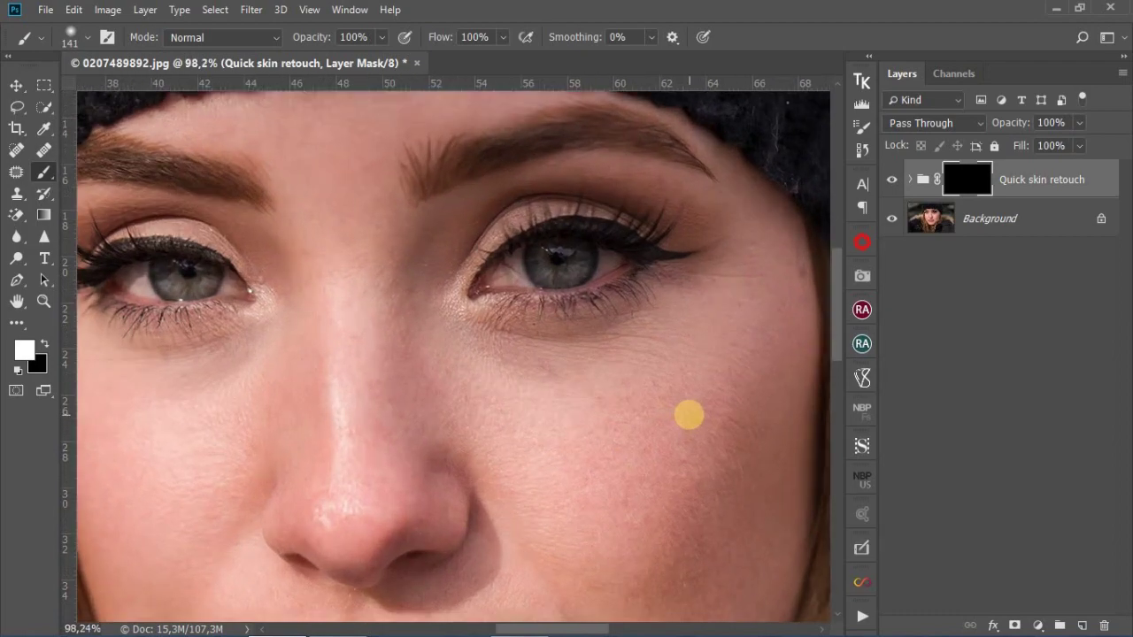
{"action": "scroll", "coordinate": [584, 382], "scroll_direction": "up", "scroll_amount": 3}
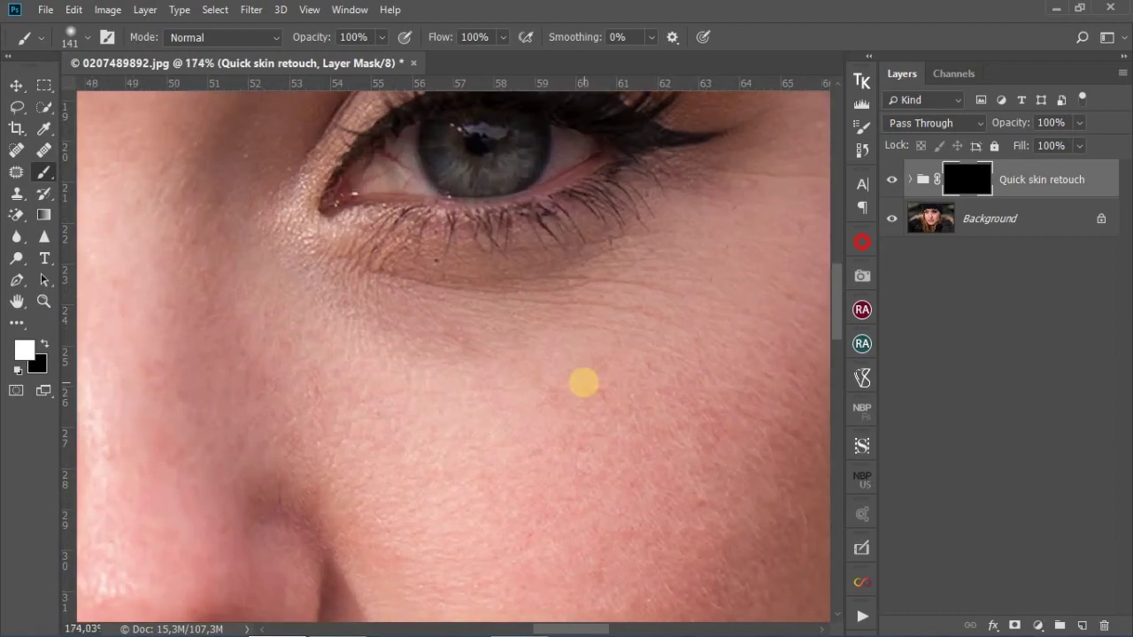
{"action": "left_click_drag", "start_coordinate": [435, 385], "coordinate": [392, 379]}
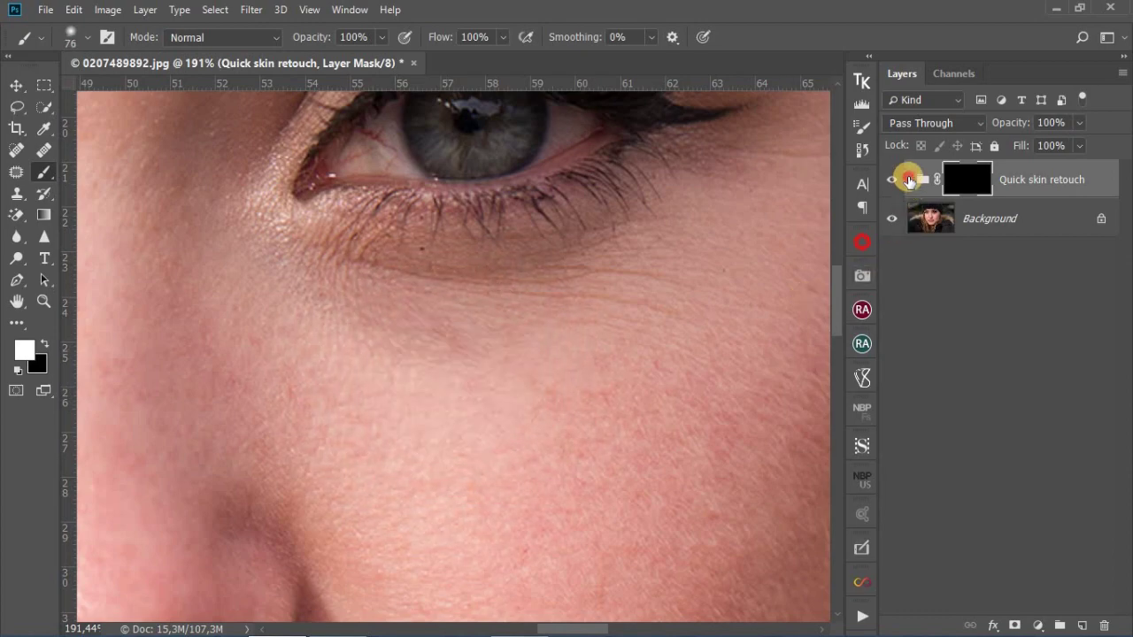
Step: Expand the Quick skin retouch group, collapse its Fine detail and Coarse detail subgroups, and inspect the layers inside Retouch
{"action": "left_click", "coordinate": [909, 180]}
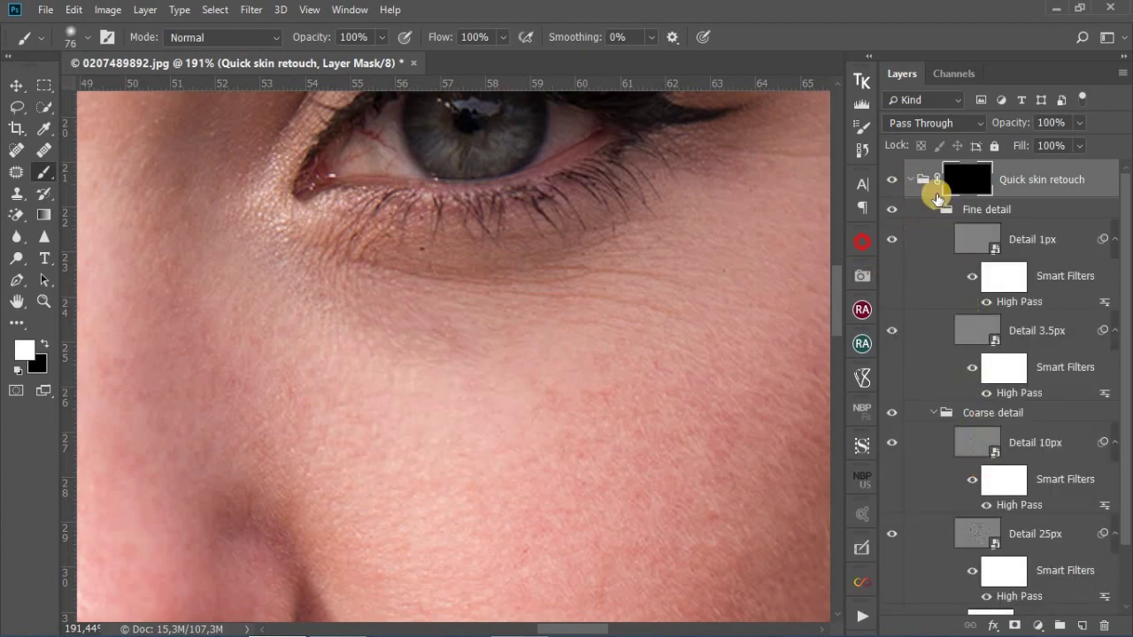
{"action": "left_click", "coordinate": [934, 210]}
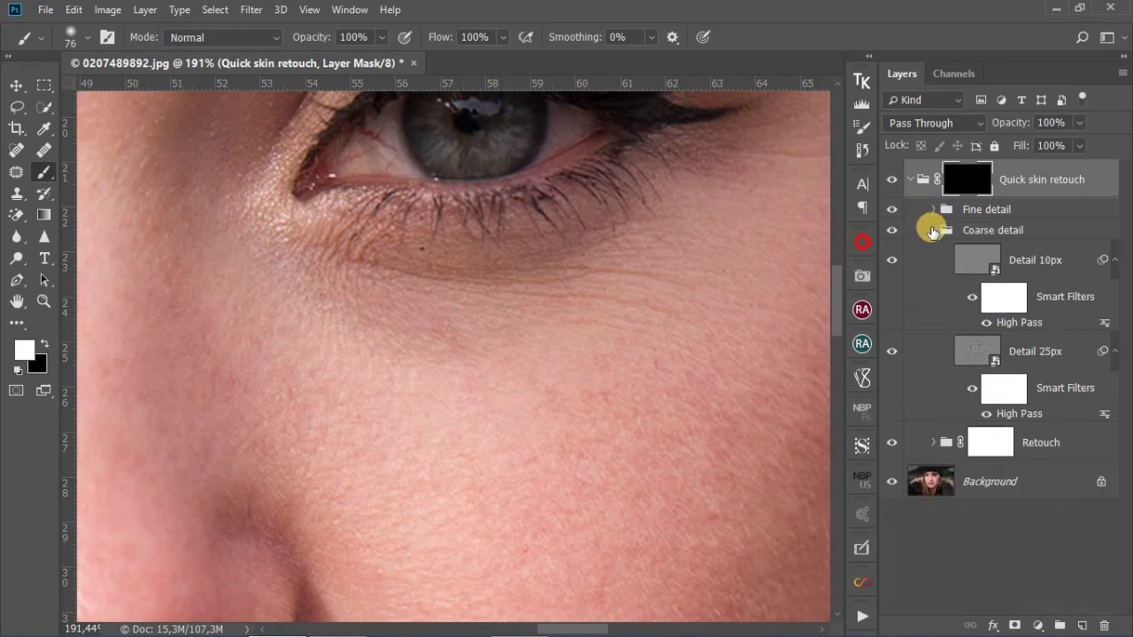
{"action": "left_click", "coordinate": [934, 230]}
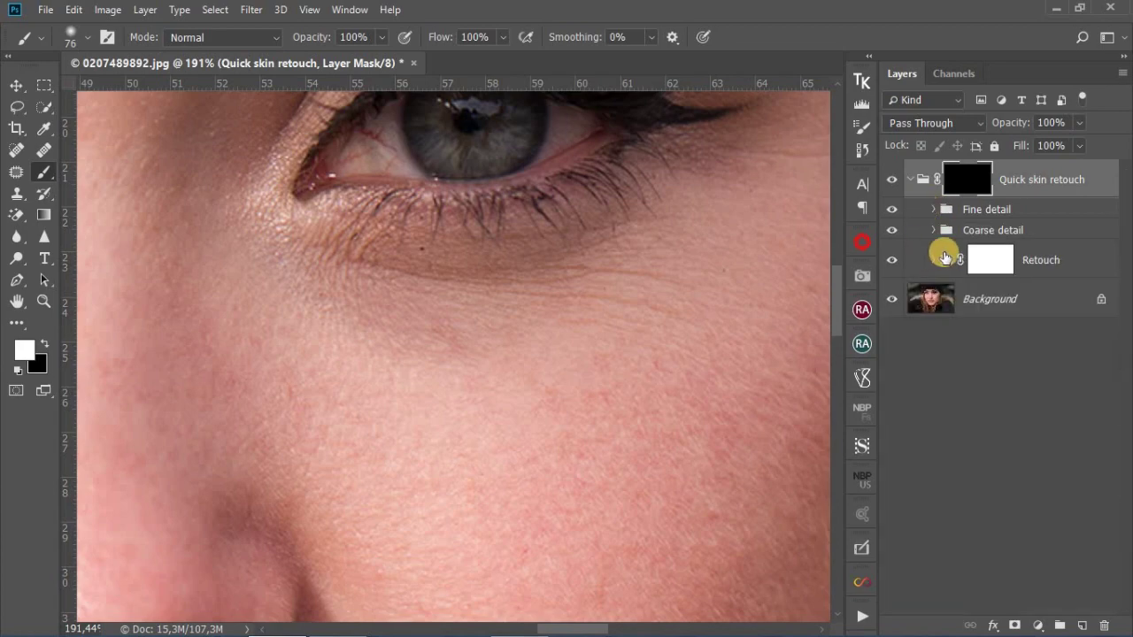
{"action": "left_click", "coordinate": [933, 260]}
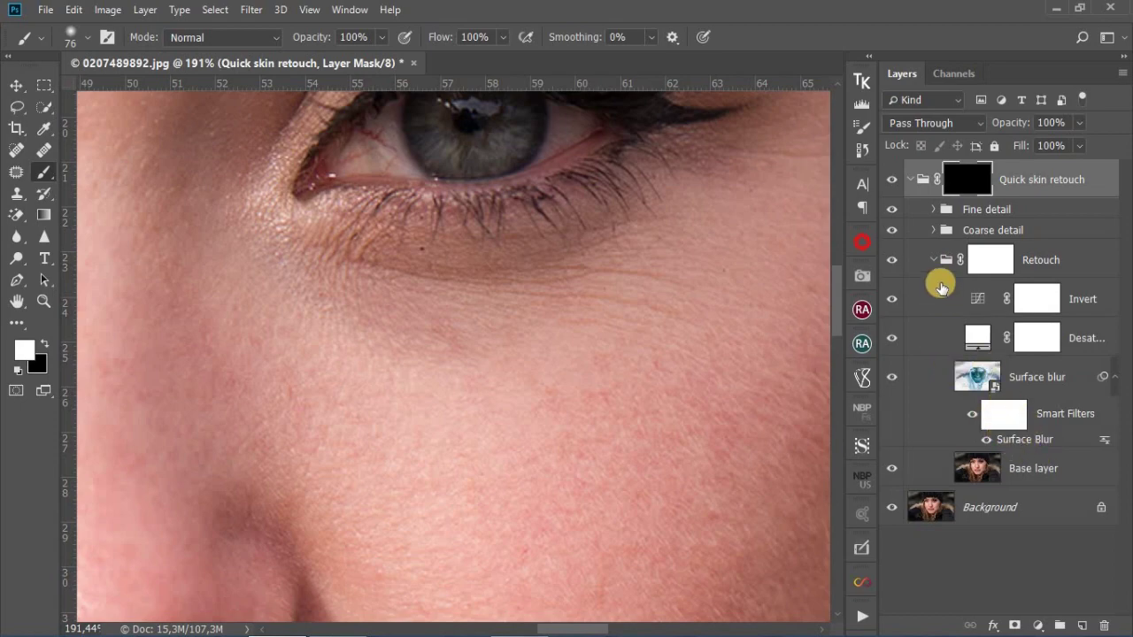
{"action": "left_click", "coordinate": [933, 260]}
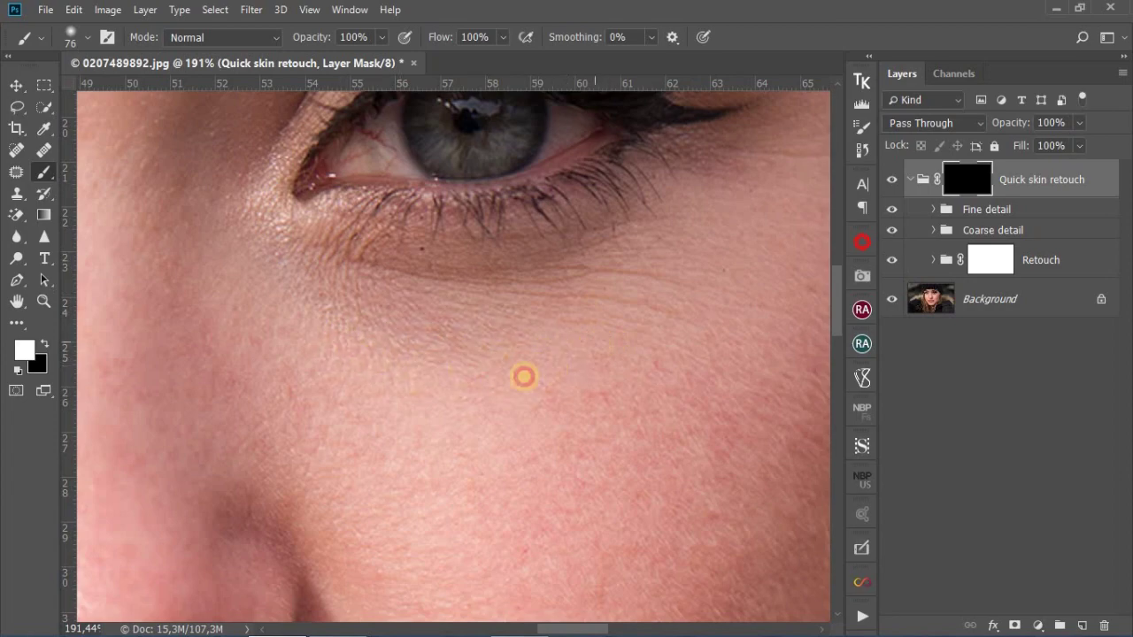
Step: Paint white on the Quick skin retouch mask over the cheek below the eye and beside the nose
{"action": "left_click", "coordinate": [493, 408]}
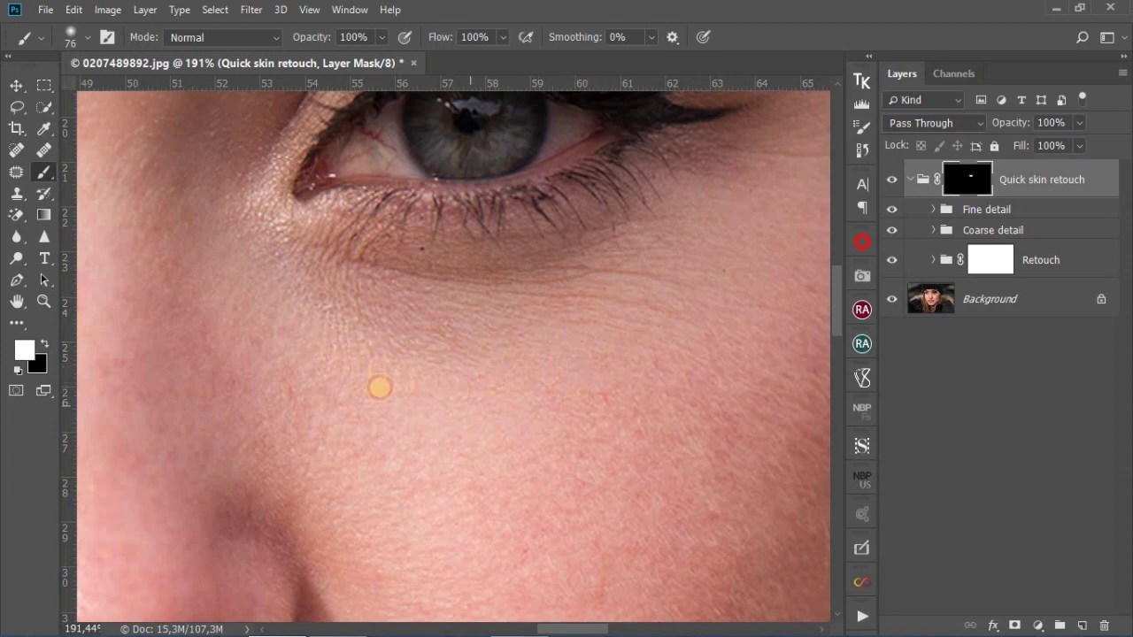
{"action": "left_click", "coordinate": [640, 412]}
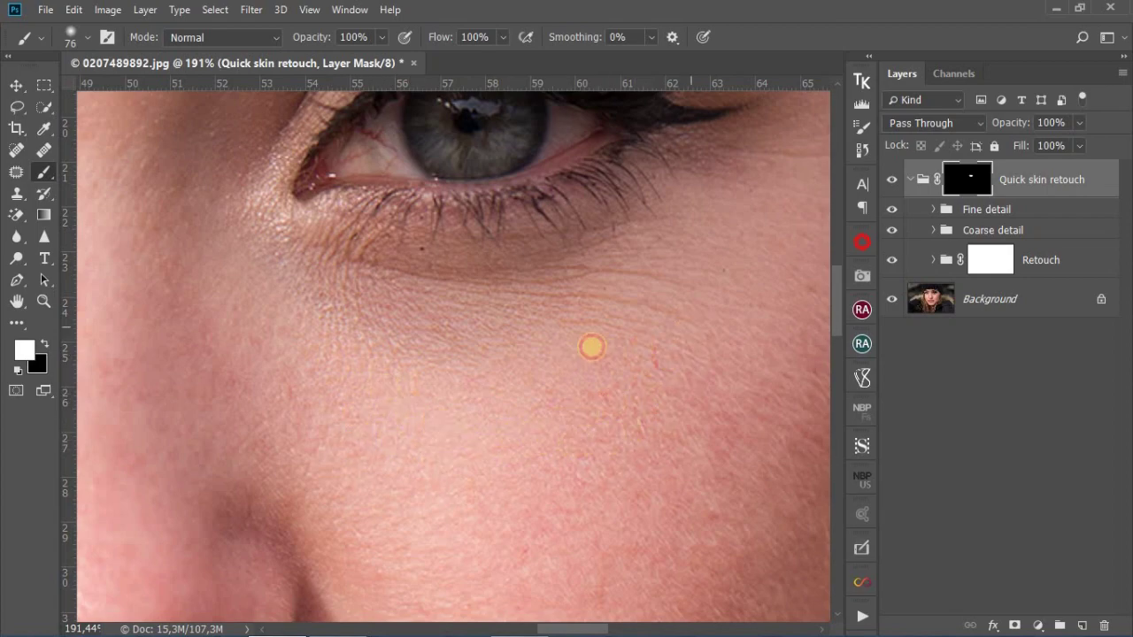
{"action": "left_click", "coordinate": [740, 378]}
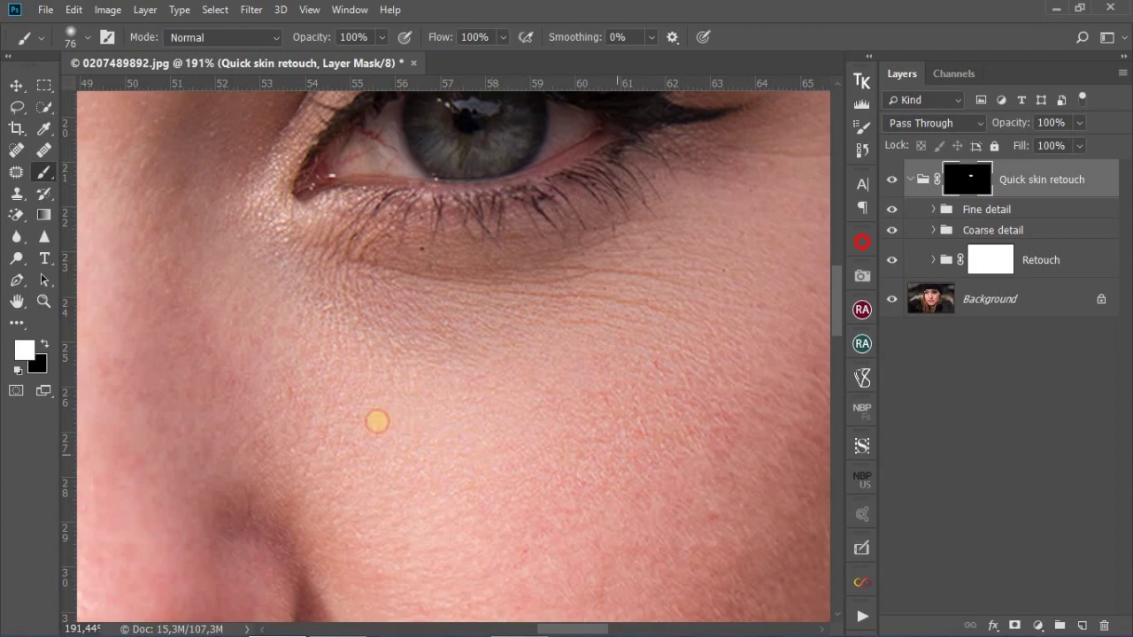
{"action": "left_click", "coordinate": [650, 498]}
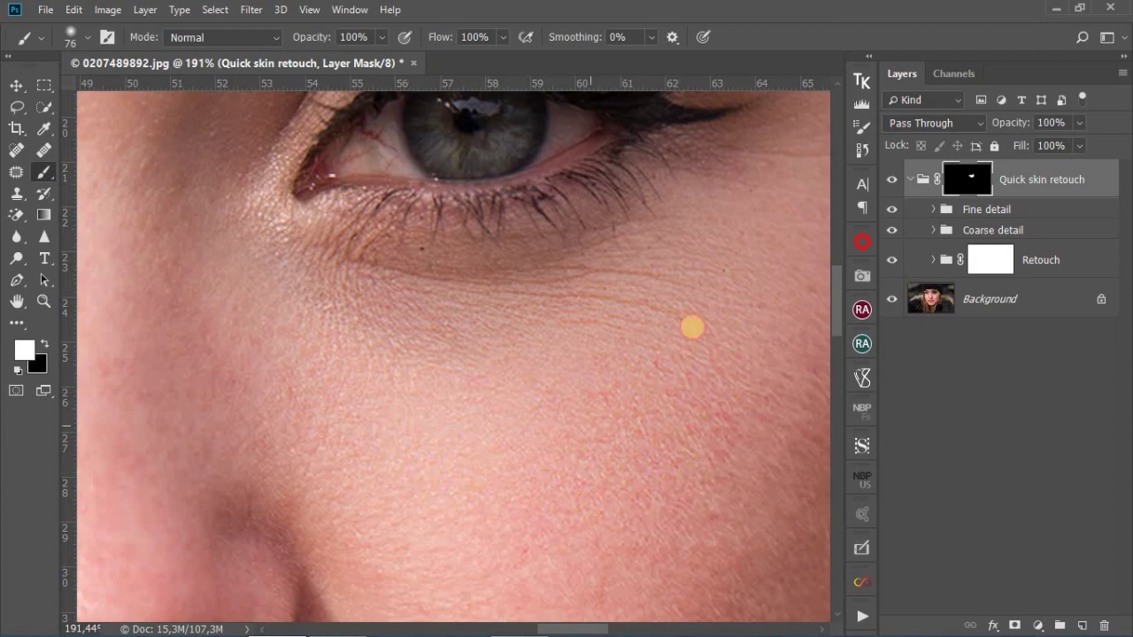
{"action": "left_click", "coordinate": [649, 365]}
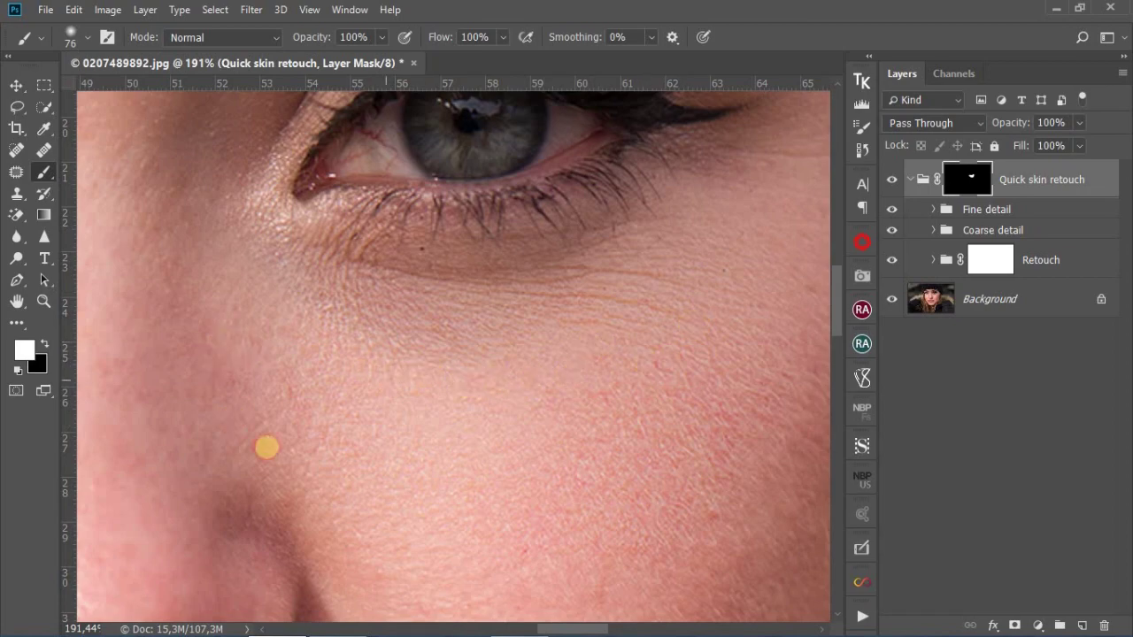
{"action": "left_click", "coordinate": [749, 417]}
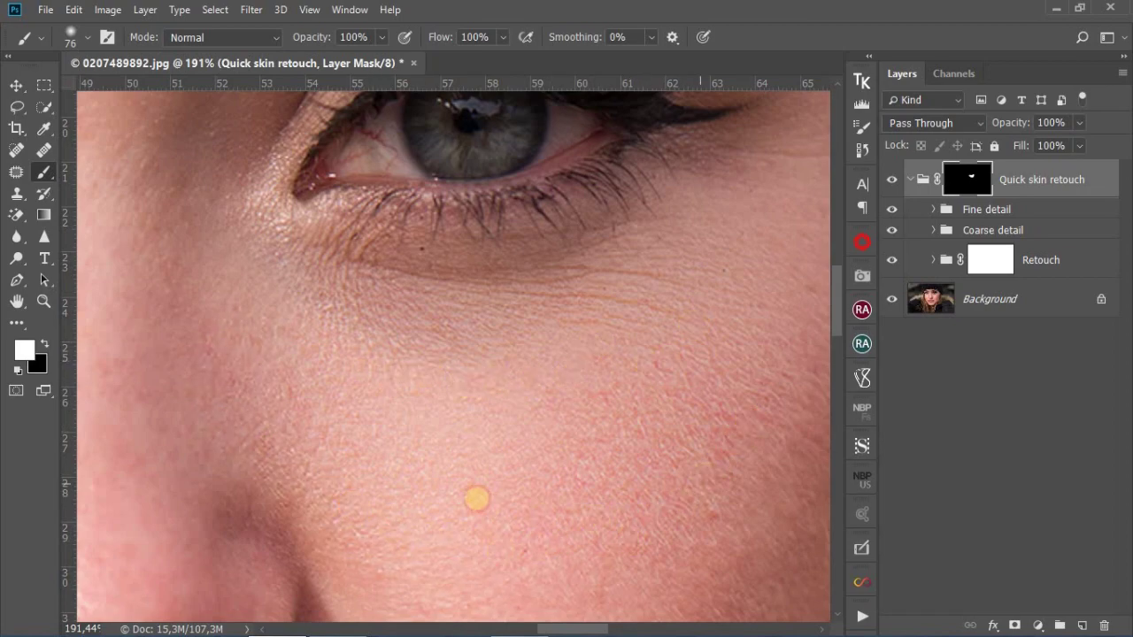
{"action": "left_click", "coordinate": [507, 493]}
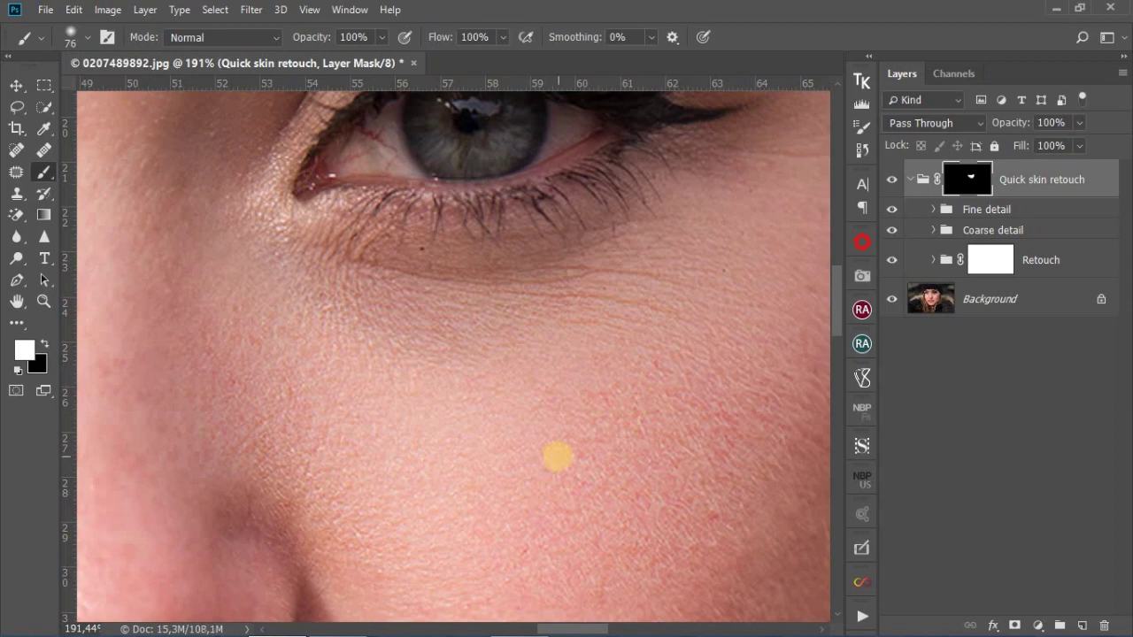
Step: Toggle the Quick skin retouch group's visibility to compare the cheek before and after smoothing
{"action": "left_click", "coordinate": [890, 182]}
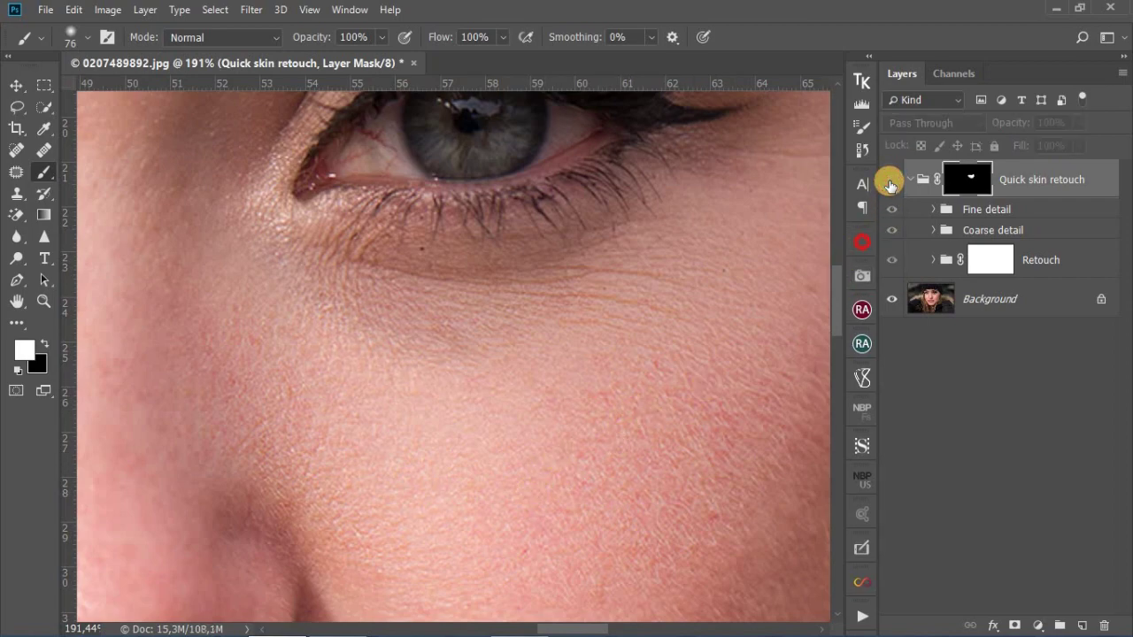
{"action": "left_click", "coordinate": [890, 182]}
{"action": "left_click", "coordinate": [890, 182]}
{"action": "left_click", "coordinate": [890, 182]}
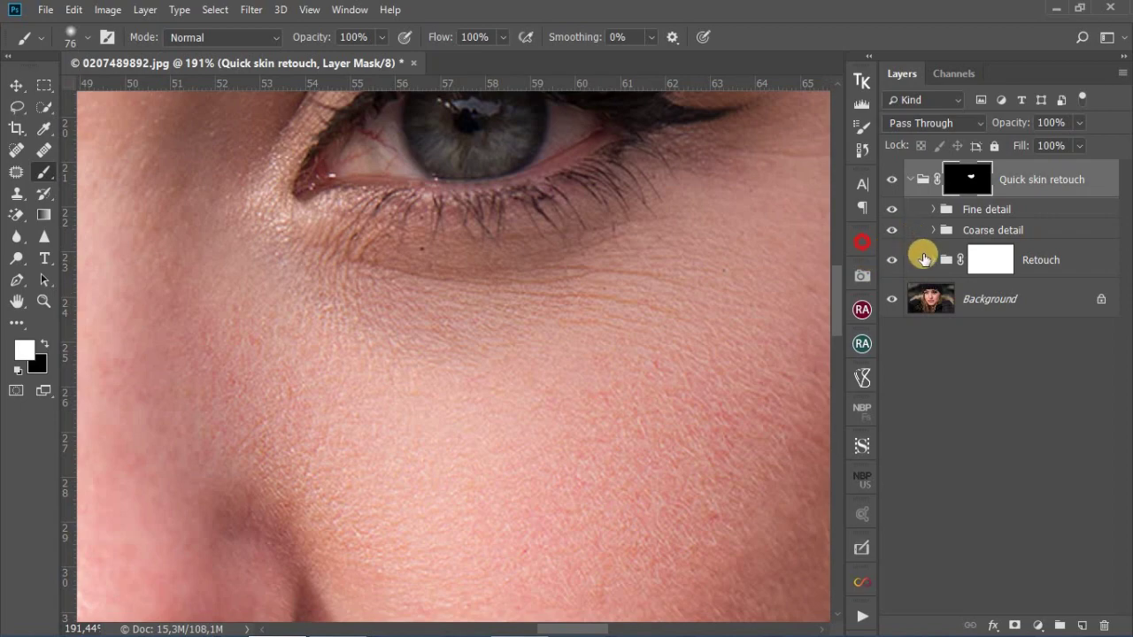
Step: Expand the Retouch group to show its Surface blur layer and bring the whole face into view
{"action": "left_click", "coordinate": [932, 261]}
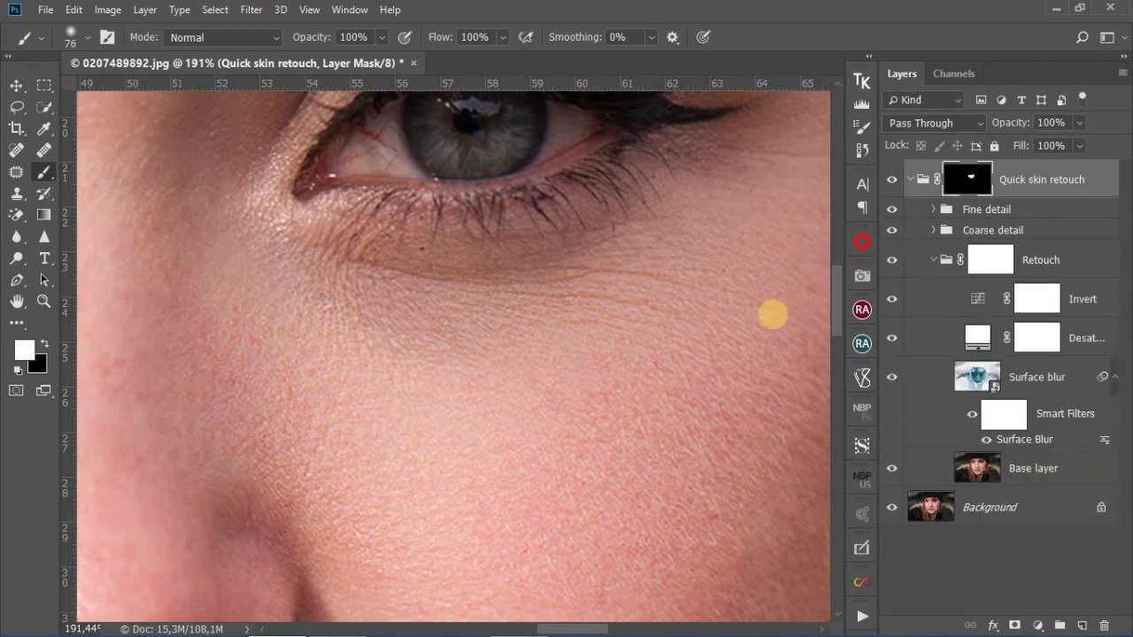
{"action": "scroll", "coordinate": [531, 343], "scroll_direction": "down", "scroll_amount": 3}
{"action": "scroll", "coordinate": [623, 349], "scroll_direction": "down", "scroll_amount": 2}
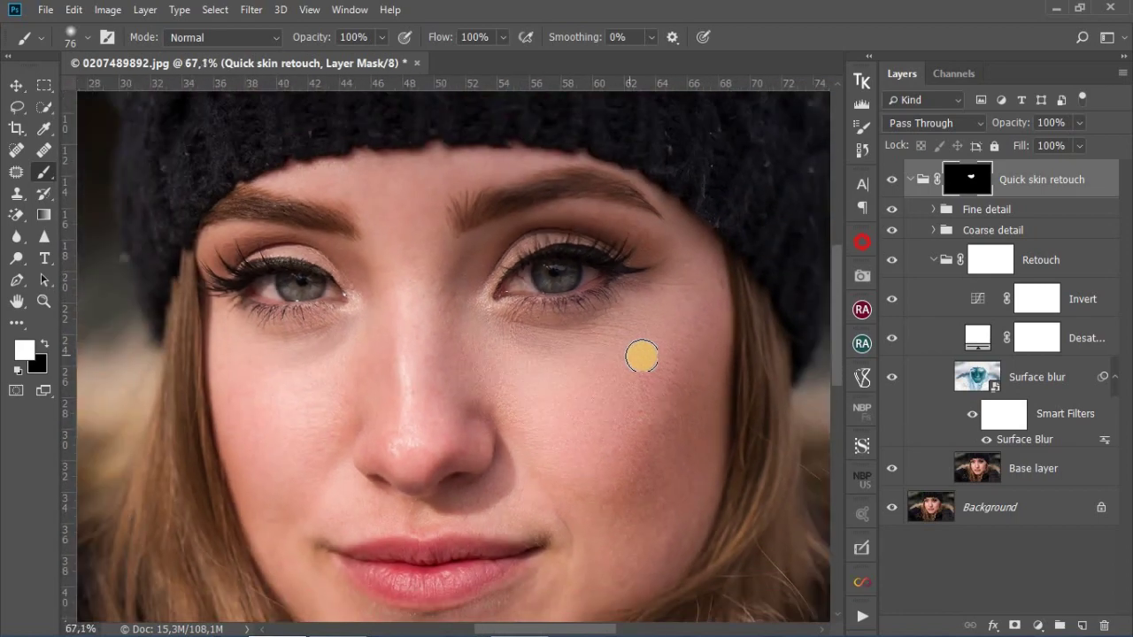
{"action": "scroll", "coordinate": [641, 355], "scroll_direction": "down", "scroll_amount": 2}
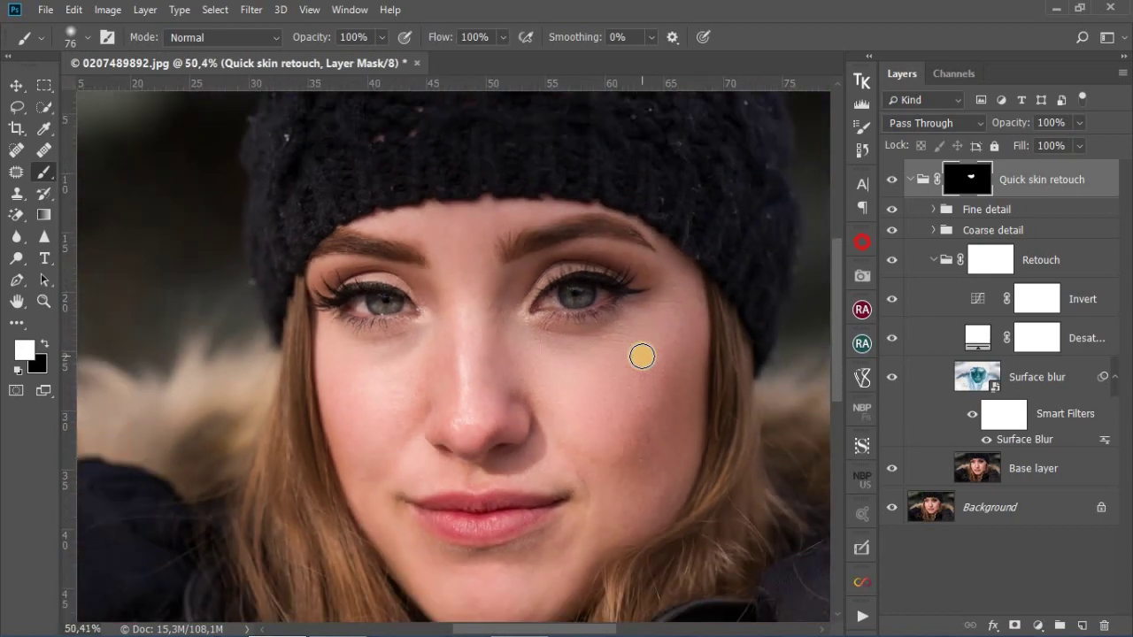
Step: Toggle the Quick skin retouch group's visibility to compare the whole face with and without the smoothing
{"action": "left_click", "coordinate": [892, 180]}
{"action": "left_click", "coordinate": [891, 179]}
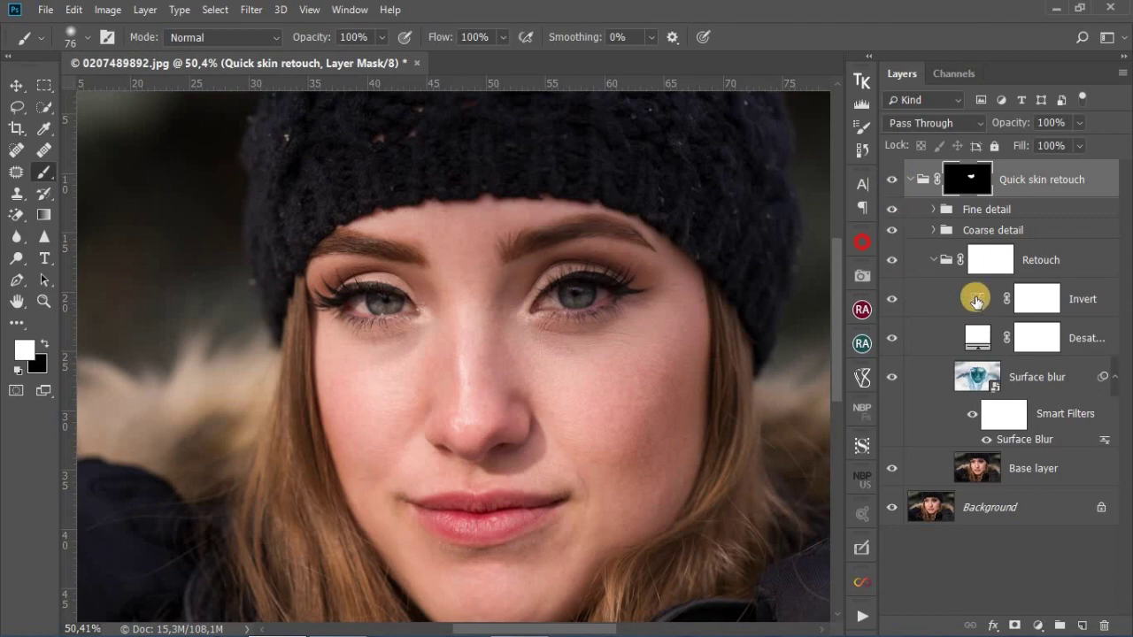
Step: Move the zero-output end point of the Invert layer's curve to input 4 to mark the masked skin in red
{"action": "left_click", "coordinate": [975, 302]}
{"action": "double_click", "coordinate": [976, 301]}
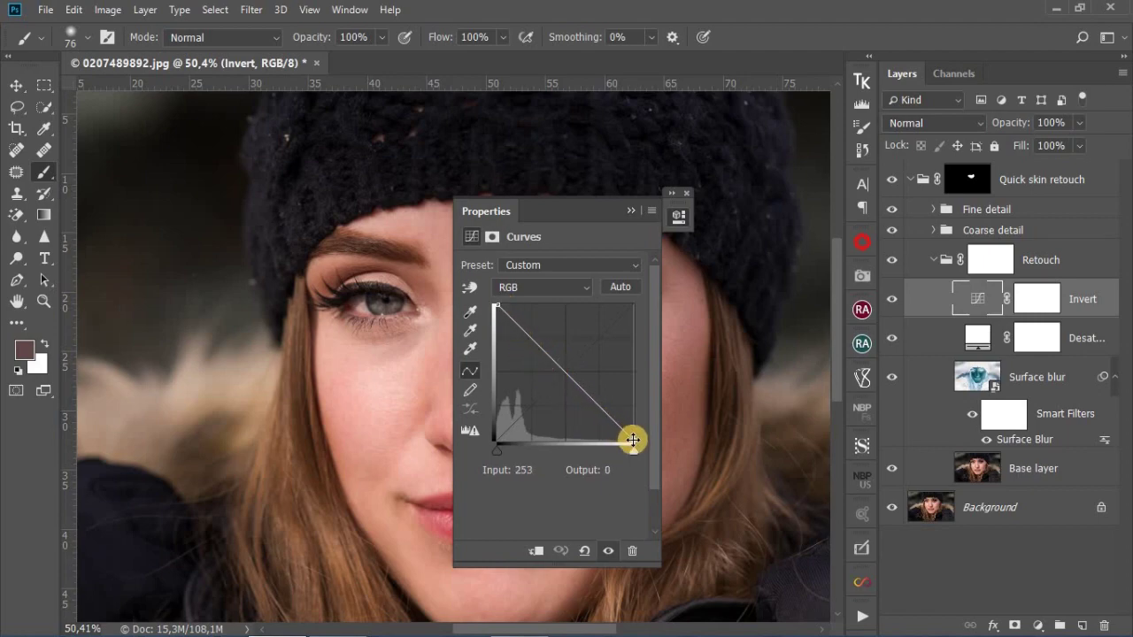
{"action": "left_click_drag", "start_coordinate": [633, 440], "coordinate": [495, 450]}
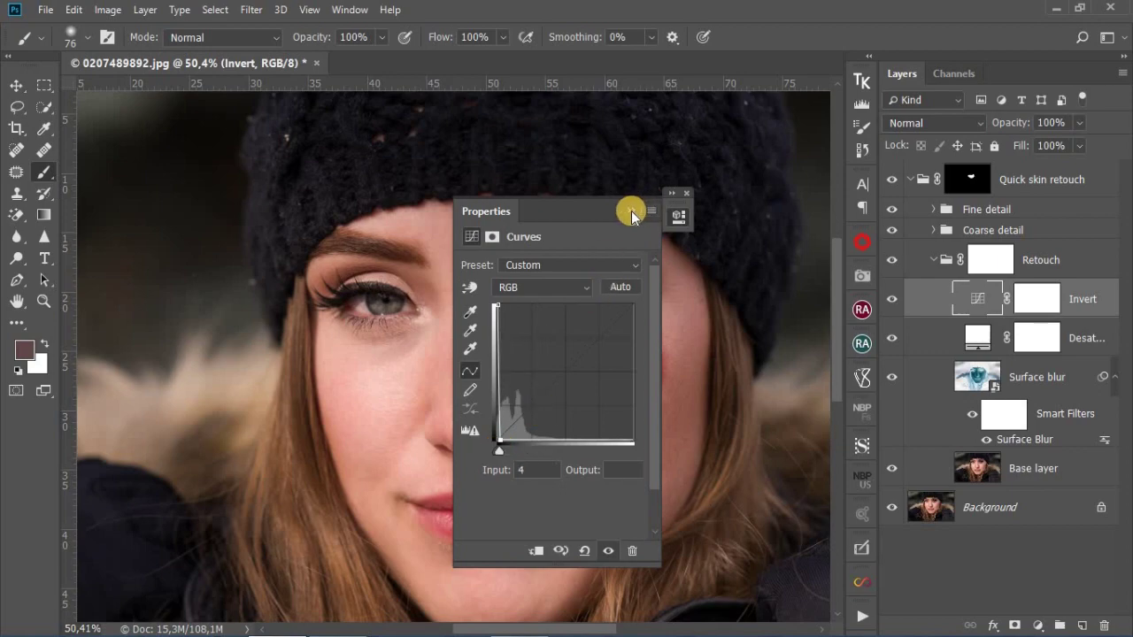
{"action": "left_click", "coordinate": [685, 193]}
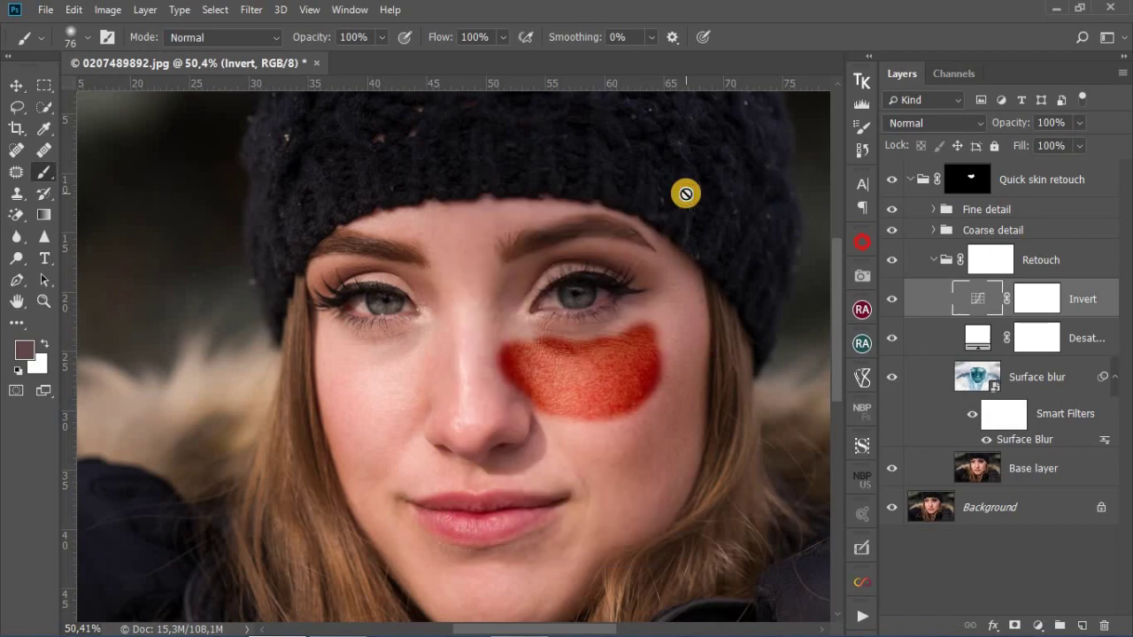
Step: Paint white on the Quick skin retouch mask over the rest of the already started cheek, its temple and the skin below the outer eyebrow
{"action": "scroll", "coordinate": [588, 378], "scroll_direction": "up", "scroll_amount": 5}
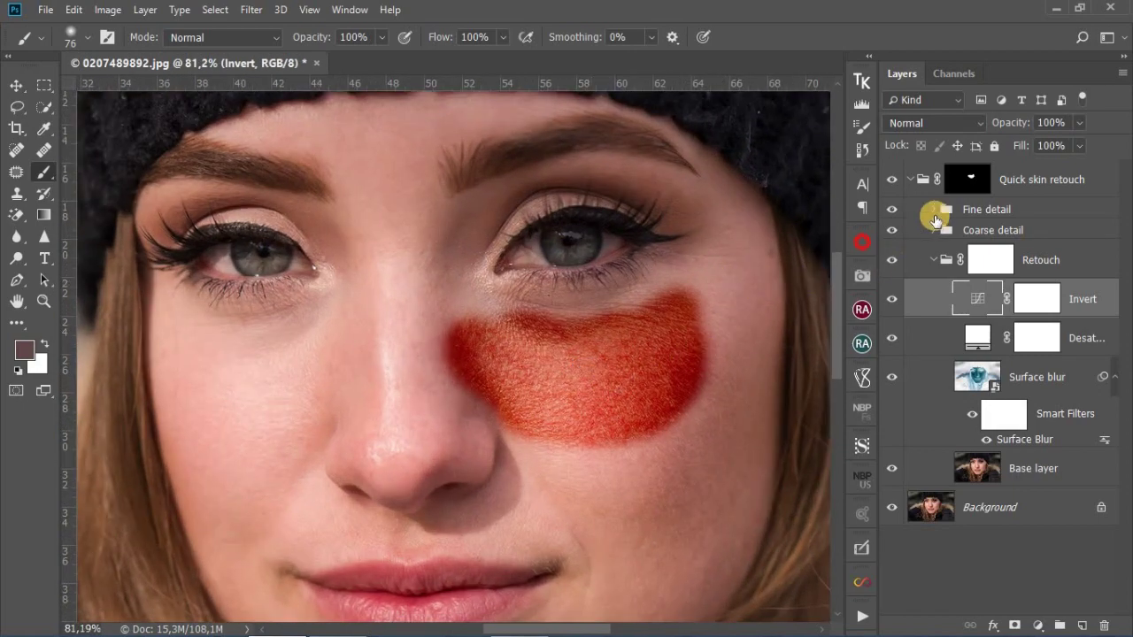
{"action": "left_click", "coordinate": [957, 180]}
{"action": "mouse_move", "coordinate": [683, 288]}
{"action": "left_mouse_down"}
{"action": "mouse_move", "coordinate": [625, 309]}
{"action": "mouse_move", "coordinate": [514, 318]}
{"action": "mouse_move", "coordinate": [616, 308]}
{"action": "mouse_move", "coordinate": [673, 265]}
{"action": "mouse_move", "coordinate": [747, 257]}
{"action": "mouse_move", "coordinate": [755, 242]}
{"action": "mouse_move", "coordinate": [716, 192]}
{"action": "mouse_move", "coordinate": [737, 201]}
{"action": "mouse_move", "coordinate": [765, 265]}
{"action": "mouse_move", "coordinate": [769, 324]}
{"action": "mouse_move", "coordinate": [754, 477]}
{"action": "mouse_move", "coordinate": [728, 568]}
{"action": "mouse_move", "coordinate": [751, 442]}
{"action": "mouse_move", "coordinate": [739, 361]}
{"action": "mouse_move", "coordinate": [732, 315]}
{"action": "mouse_move", "coordinate": [702, 289]}
{"action": "mouse_move", "coordinate": [689, 313]}
{"action": "mouse_move", "coordinate": [735, 285]}
{"action": "mouse_move", "coordinate": [692, 526]}
{"action": "mouse_move", "coordinate": [693, 451]}
{"action": "mouse_move", "coordinate": [671, 440]}
{"action": "mouse_move", "coordinate": [566, 472]}
{"action": "mouse_move", "coordinate": [510, 444]}
{"action": "mouse_move", "coordinate": [560, 536]}
{"action": "mouse_move", "coordinate": [630, 495]}
{"action": "mouse_move", "coordinate": [529, 482]}
{"action": "mouse_move", "coordinate": [560, 429]}
{"action": "mouse_move", "coordinate": [581, 456]}
{"action": "mouse_move", "coordinate": [654, 406]}
{"action": "mouse_move", "coordinate": [649, 479]}
{"action": "mouse_move", "coordinate": [593, 511]}
{"action": "mouse_move", "coordinate": [682, 421]}
{"action": "mouse_move", "coordinate": [674, 503]}
{"action": "mouse_move", "coordinate": [646, 562]}
{"action": "mouse_move", "coordinate": [611, 596]}
{"action": "mouse_move", "coordinate": [572, 593]}
{"action": "mouse_move", "coordinate": [711, 421]}
{"action": "mouse_move", "coordinate": [703, 509]}
{"action": "mouse_move", "coordinate": [641, 597]}
{"action": "mouse_move", "coordinate": [698, 566]}
{"action": "mouse_move", "coordinate": [728, 480]}
{"action": "mouse_move", "coordinate": [681, 601]}
{"action": "left_mouse_up"}
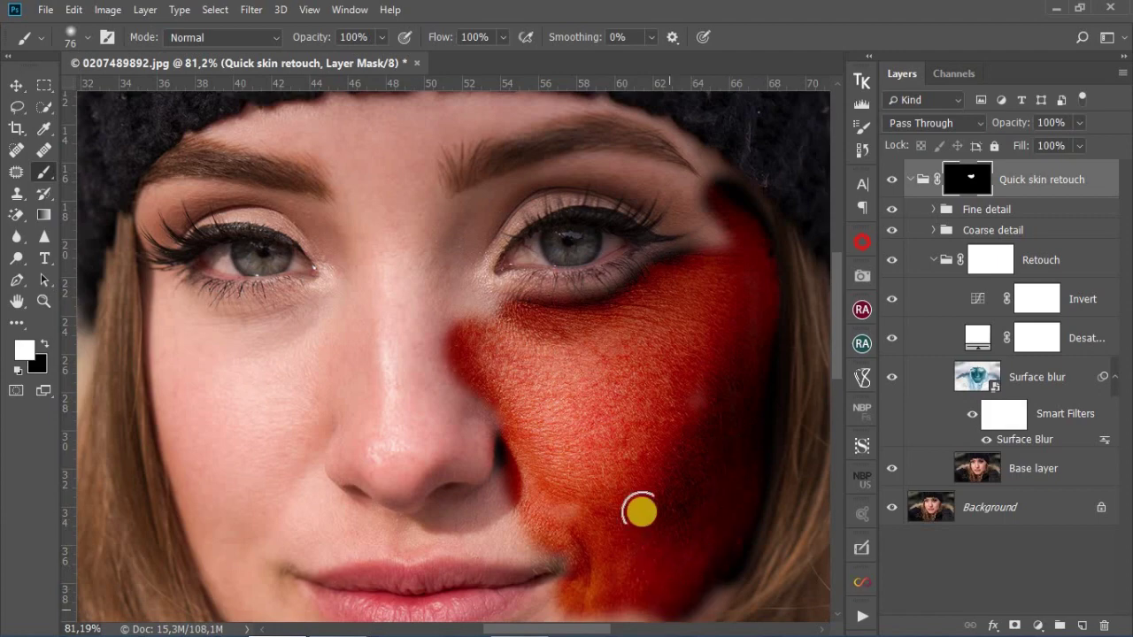
{"action": "scroll", "coordinate": [558, 375], "scroll_direction": "down", "scroll_amount": 2}
{"action": "scroll", "coordinate": [581, 167], "scroll_direction": "up", "scroll_amount": 2}
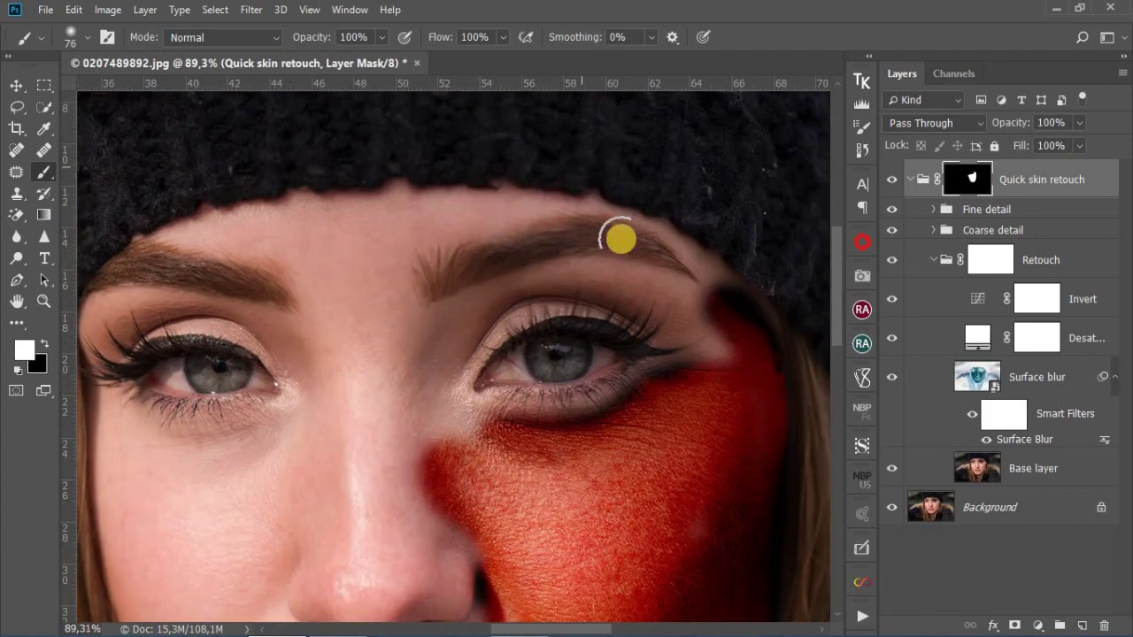
{"action": "mouse_move", "coordinate": [718, 354]}
{"action": "left_mouse_down"}
{"action": "mouse_move", "coordinate": [652, 295]}
{"action": "mouse_move", "coordinate": [581, 281]}
{"action": "mouse_move", "coordinate": [702, 316]}
{"action": "left_mouse_up"}
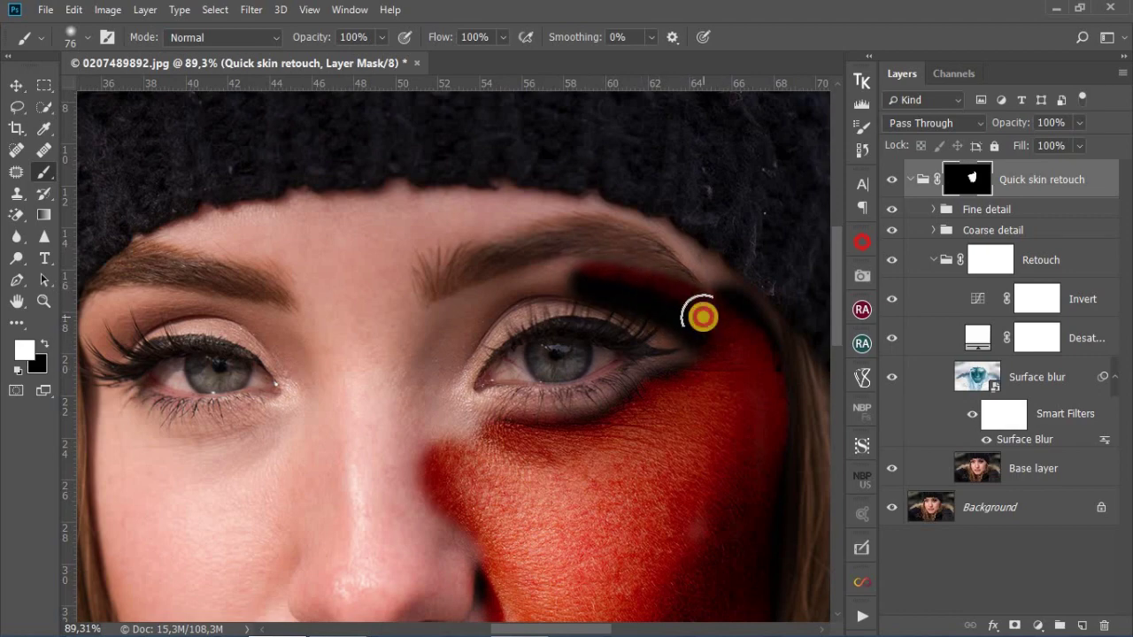
Step: Paint white on the mask over the forehead, the bridge of the nose and the unpainted cheek, reducing the brush size near the eye
{"action": "mouse_move", "coordinate": [693, 320]}
{"action": "left_mouse_down"}
{"action": "mouse_move", "coordinate": [726, 312]}
{"action": "mouse_move", "coordinate": [695, 258]}
{"action": "mouse_move", "coordinate": [740, 299]}
{"action": "mouse_move", "coordinate": [702, 252]}
{"action": "mouse_move", "coordinate": [587, 206]}
{"action": "mouse_move", "coordinate": [451, 196]}
{"action": "mouse_move", "coordinate": [299, 204]}
{"action": "mouse_move", "coordinate": [161, 240]}
{"action": "mouse_move", "coordinate": [293, 268]}
{"action": "mouse_move", "coordinate": [217, 231]}
{"action": "mouse_move", "coordinate": [298, 226]}
{"action": "mouse_move", "coordinate": [331, 242]}
{"action": "mouse_move", "coordinate": [311, 257]}
{"action": "mouse_move", "coordinate": [388, 246]}
{"action": "mouse_move", "coordinate": [376, 305]}
{"action": "left_mouse_up"}
{"action": "mouse_move", "coordinate": [378, 401]}
{"action": "left_mouse_down"}
{"action": "mouse_move", "coordinate": [347, 279]}
{"action": "mouse_move", "coordinate": [377, 396]}
{"action": "mouse_move", "coordinate": [383, 484]}
{"action": "mouse_move", "coordinate": [388, 409]}
{"action": "mouse_move", "coordinate": [466, 480]}
{"action": "mouse_move", "coordinate": [420, 469]}
{"action": "left_mouse_up"}
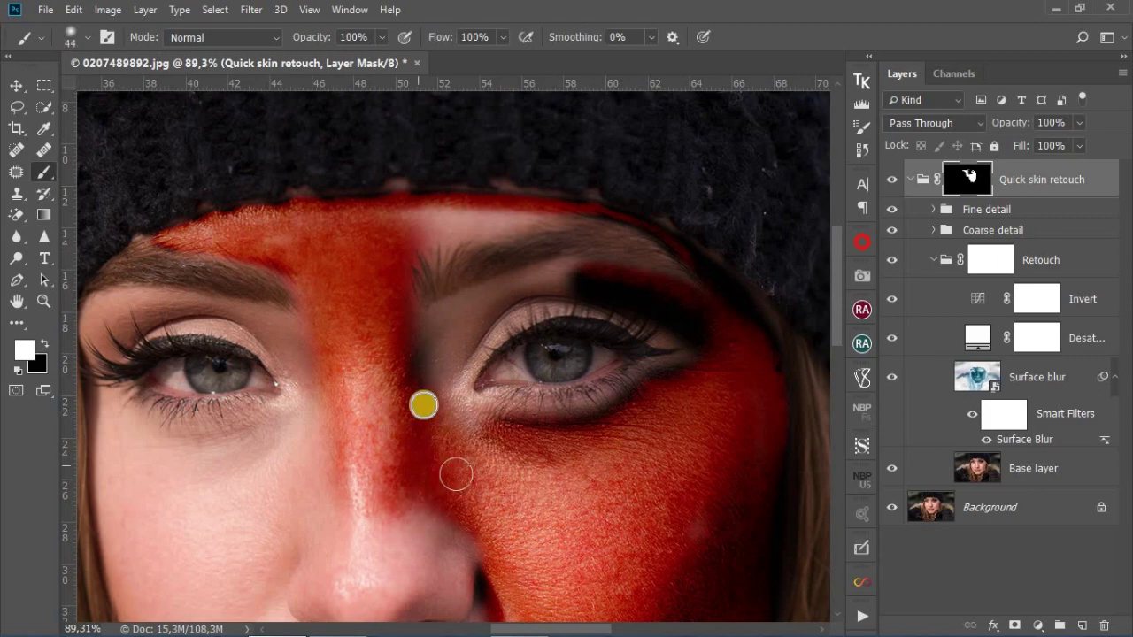
{"action": "mouse_move", "coordinate": [430, 372]}
{"action": "left_mouse_down"}
{"action": "mouse_move", "coordinate": [240, 324]}
{"action": "mouse_move", "coordinate": [368, 252]}
{"action": "mouse_move", "coordinate": [127, 589]}
{"action": "mouse_move", "coordinate": [177, 575]}
{"action": "left_mouse_up"}
Step: Paint white on the mask over the remaining skin around the nose, mouth and chin, leaving the lips unpainted
{"action": "scroll", "coordinate": [495, 475], "scroll_direction": "down", "scroll_amount": 5}
{"action": "scroll", "coordinate": [508, 572], "scroll_direction": "up", "scroll_amount": 4}
{"action": "left_click_drag", "start_coordinate": [439, 476], "coordinate": [540, 446]}
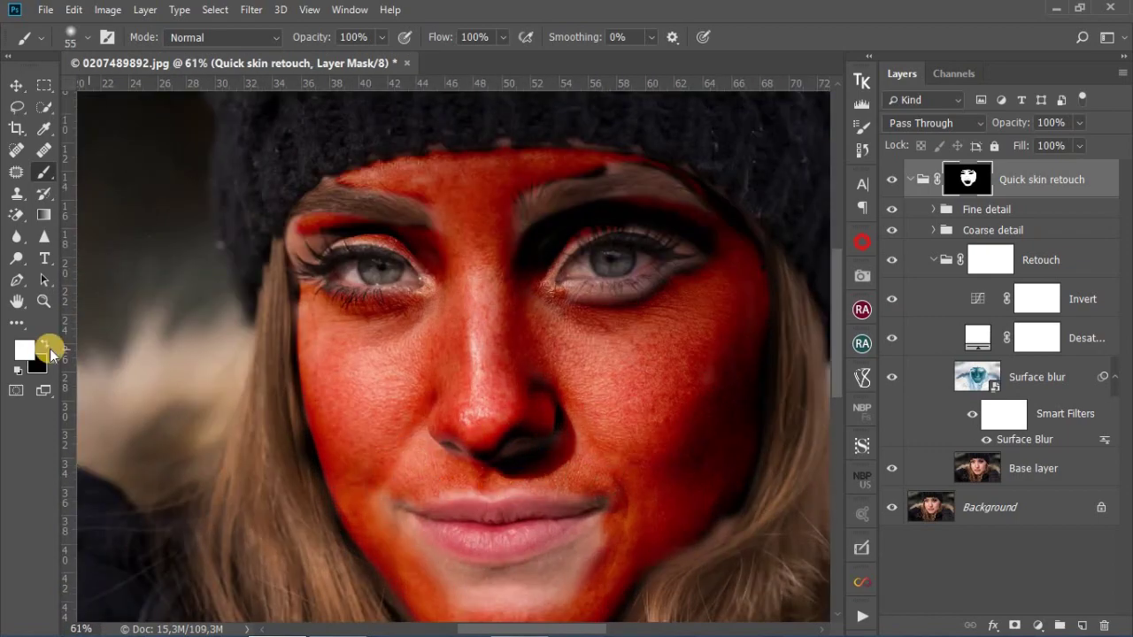
{"action": "left_click_drag", "start_coordinate": [404, 534], "coordinate": [602, 566]}
Step: Paint white on the mask over the visible neck and touch up a small facial area with a 26-pixel brush
{"action": "scroll", "coordinate": [430, 472], "scroll_direction": "up", "scroll_amount": 1}
{"action": "scroll", "coordinate": [430, 473], "scroll_direction": "down", "scroll_amount": 2}
{"action": "scroll", "coordinate": [531, 486], "scroll_direction": "down", "scroll_amount": 4}
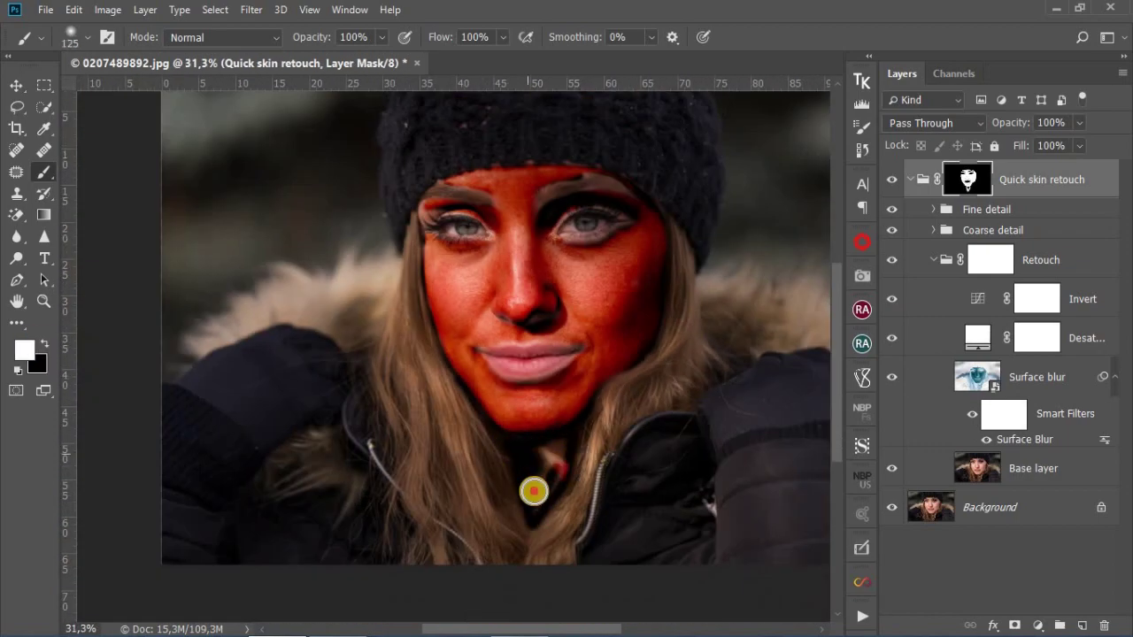
{"action": "scroll", "coordinate": [493, 192], "scroll_direction": "up", "scroll_amount": 5}
{"action": "mouse_move", "coordinate": [493, 192]}
{"action": "left_mouse_down"}
{"action": "mouse_move", "coordinate": [494, 299]}
{"action": "mouse_move", "coordinate": [480, 257]}
{"action": "mouse_move", "coordinate": [487, 213]}
{"action": "mouse_move", "coordinate": [517, 227]}
{"action": "mouse_move", "coordinate": [540, 261]}
{"action": "mouse_move", "coordinate": [545, 242]}
{"action": "mouse_move", "coordinate": [598, 232]}
{"action": "mouse_move", "coordinate": [618, 242]}
{"action": "mouse_move", "coordinate": [568, 254]}
{"action": "mouse_move", "coordinate": [683, 245]}
{"action": "mouse_move", "coordinate": [531, 225]}
{"action": "left_mouse_up"}
{"action": "scroll", "coordinate": [495, 234], "scroll_direction": "down", "scroll_amount": 2}
{"action": "scroll", "coordinate": [331, 198], "scroll_direction": "down", "scroll_amount": 4}
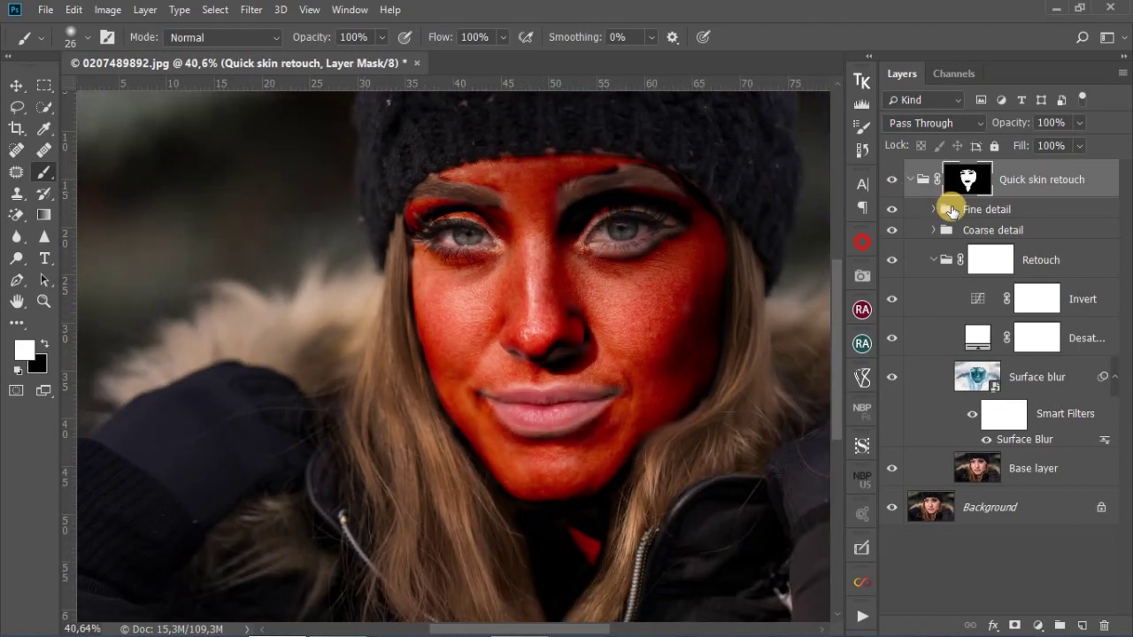
Step: Restore the Invert layer's curve to a straight inverted diagonal with its zero-output point at input 255
{"action": "left_click", "coordinate": [979, 301]}
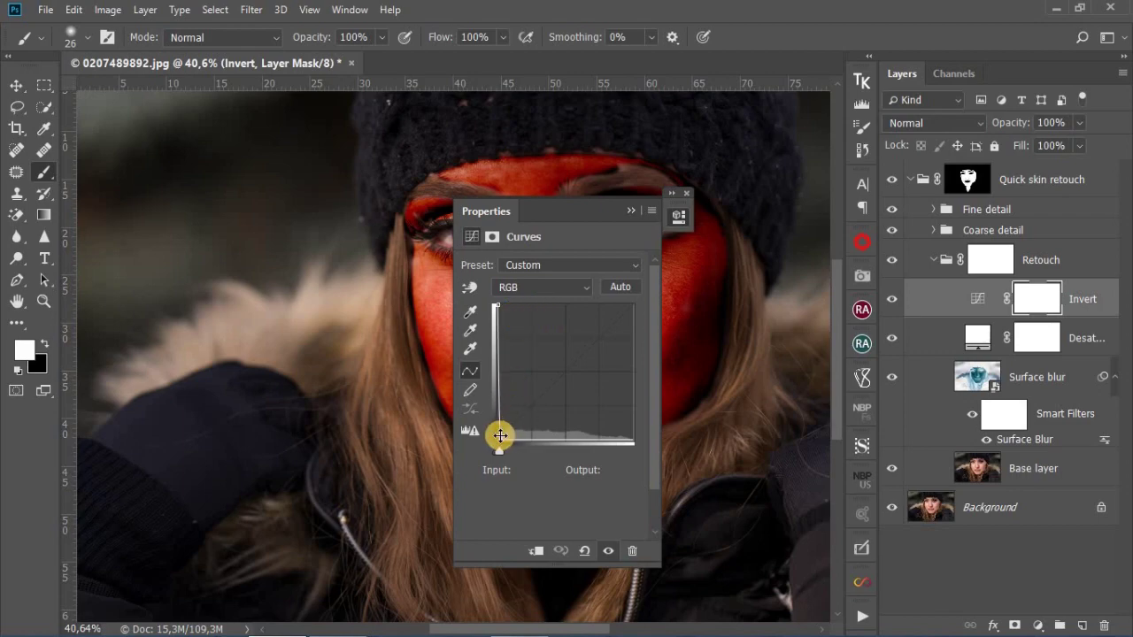
{"action": "left_click_drag", "start_coordinate": [501, 438], "coordinate": [670, 441]}
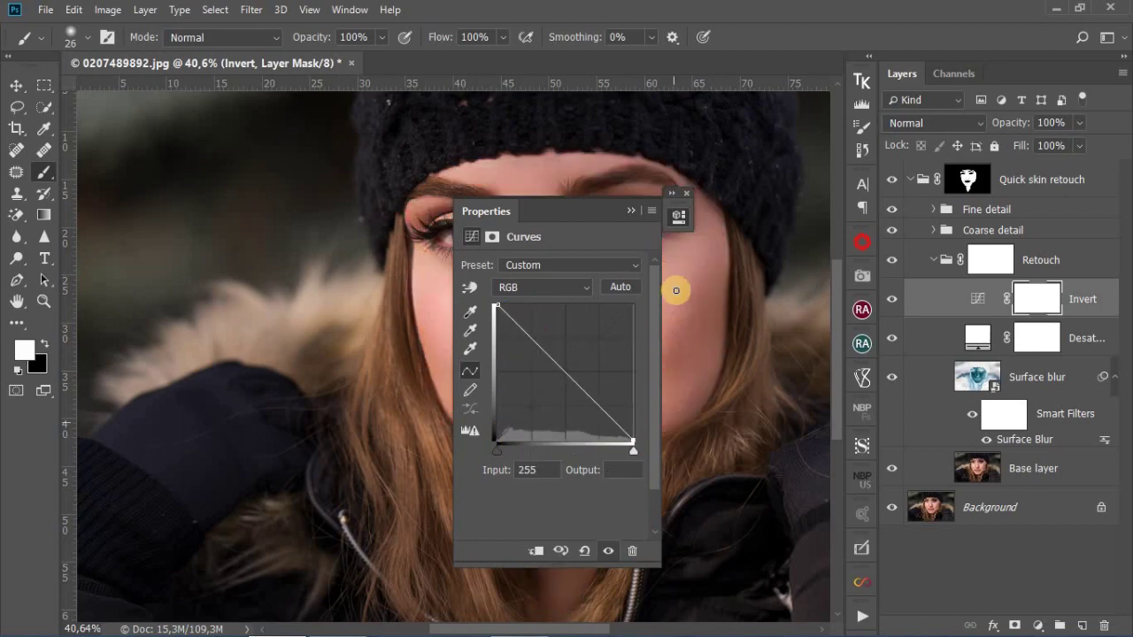
{"action": "double_click", "coordinate": [631, 210]}
{"action": "left_click", "coordinate": [685, 194]}
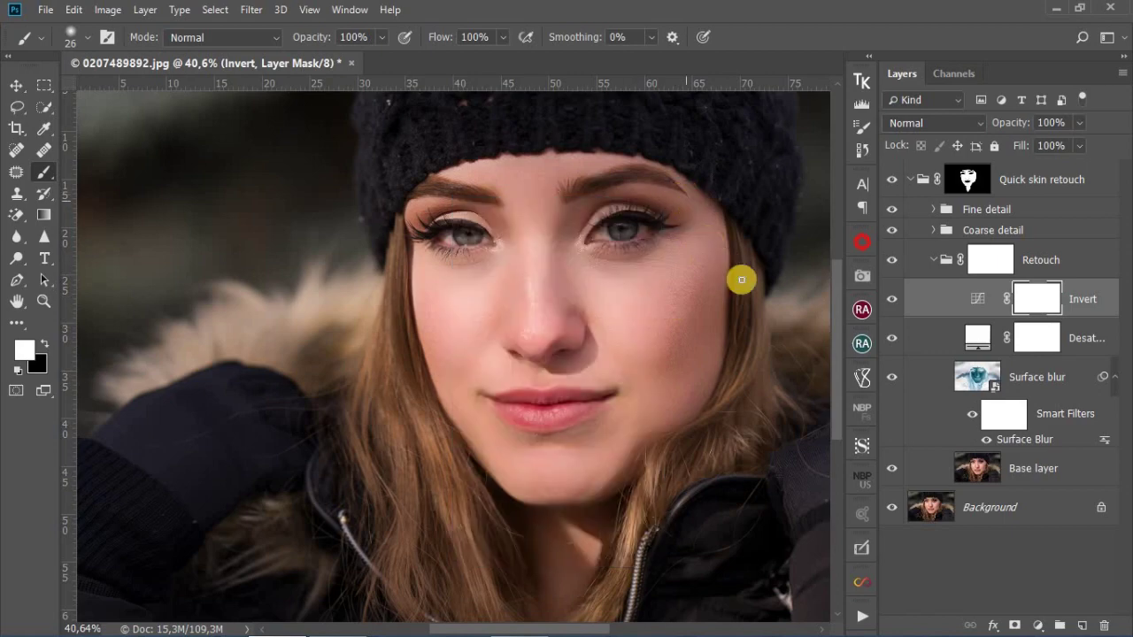
Step: Collapse the Quick skin retouch group and toggle its visibility to compare the fully painted face before and after
{"action": "scroll", "coordinate": [614, 271], "scroll_direction": "up", "scroll_amount": 3}
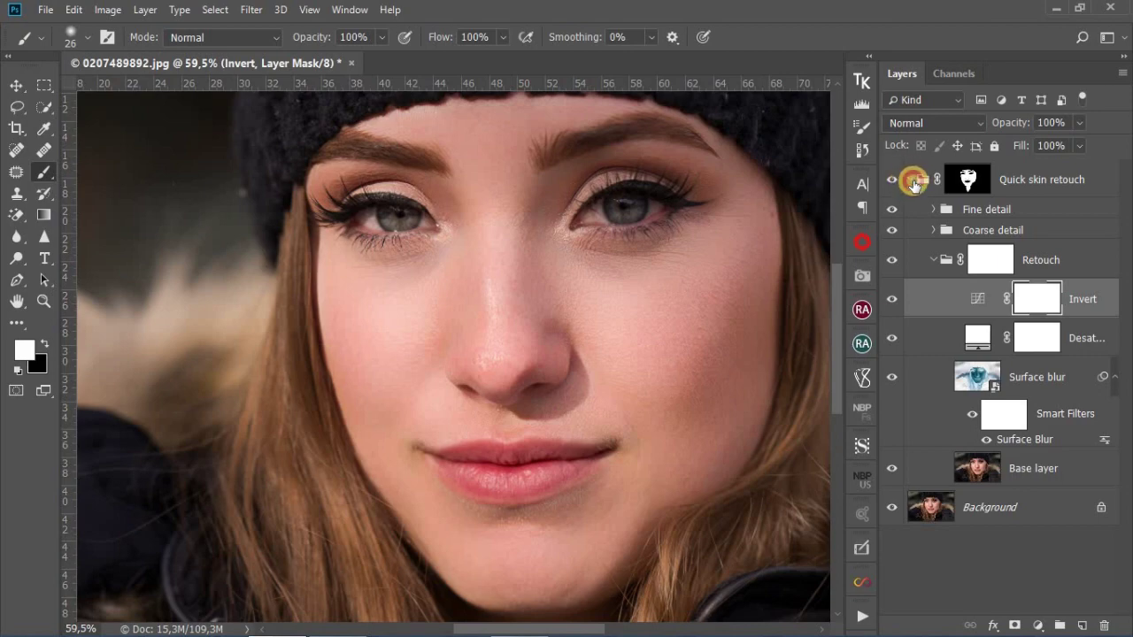
{"action": "left_click", "coordinate": [914, 183]}
{"action": "left_click", "coordinate": [891, 181]}
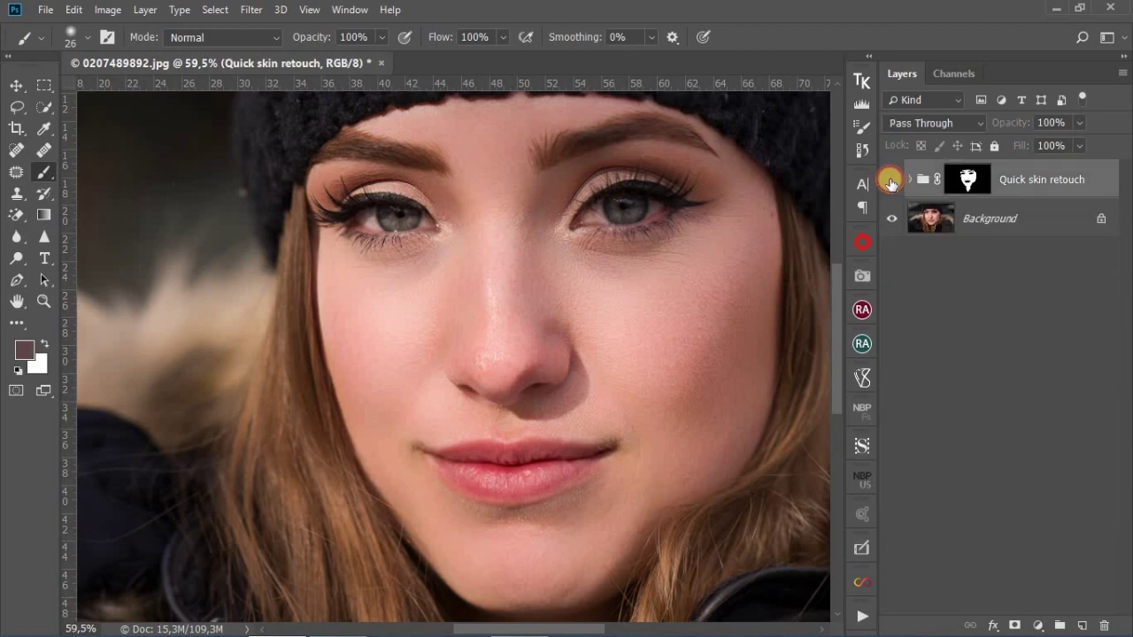
{"action": "left_click", "coordinate": [891, 182]}
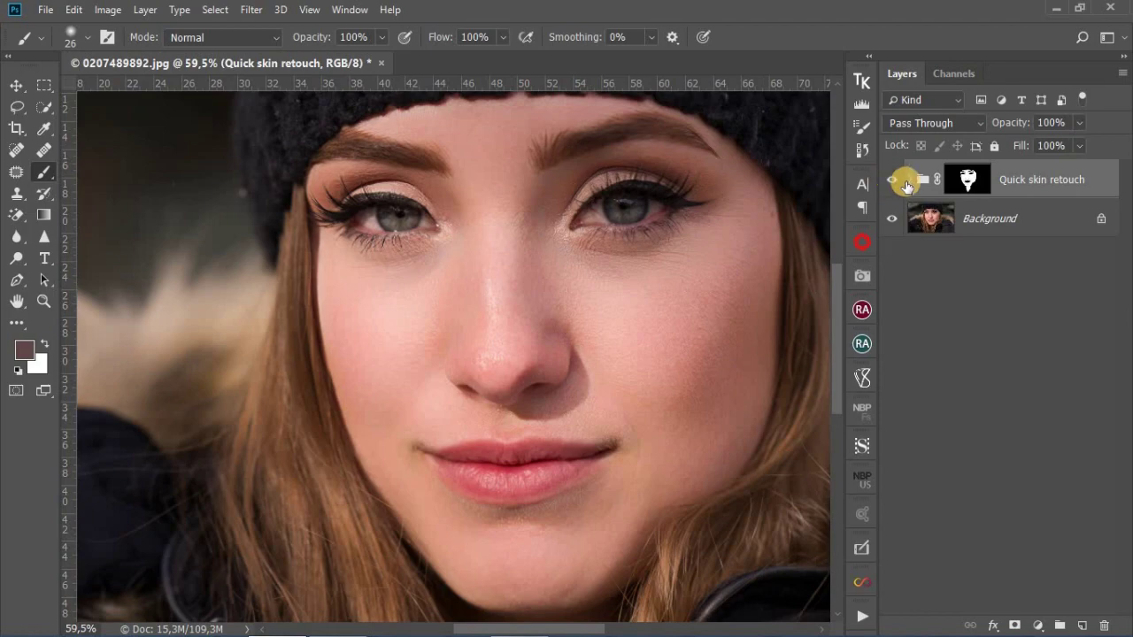
Step: Open the Surface blur layer's Surface Blur smart filter settings and set the radius to 50 pixels
{"action": "left_click", "coordinate": [909, 183]}
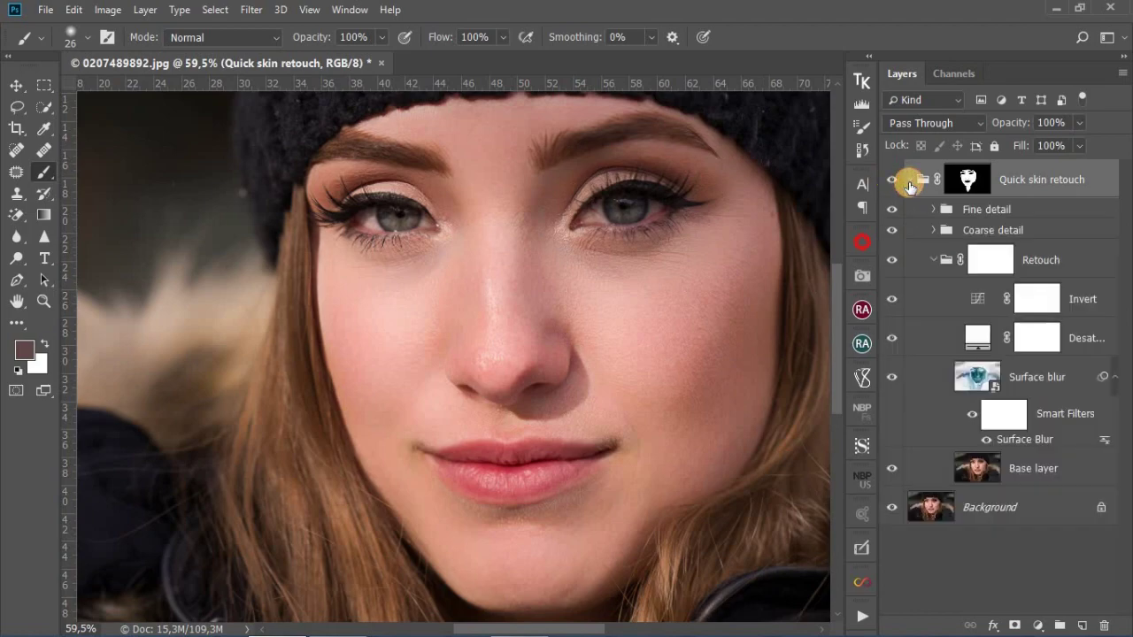
{"action": "double_click", "coordinate": [1025, 441]}
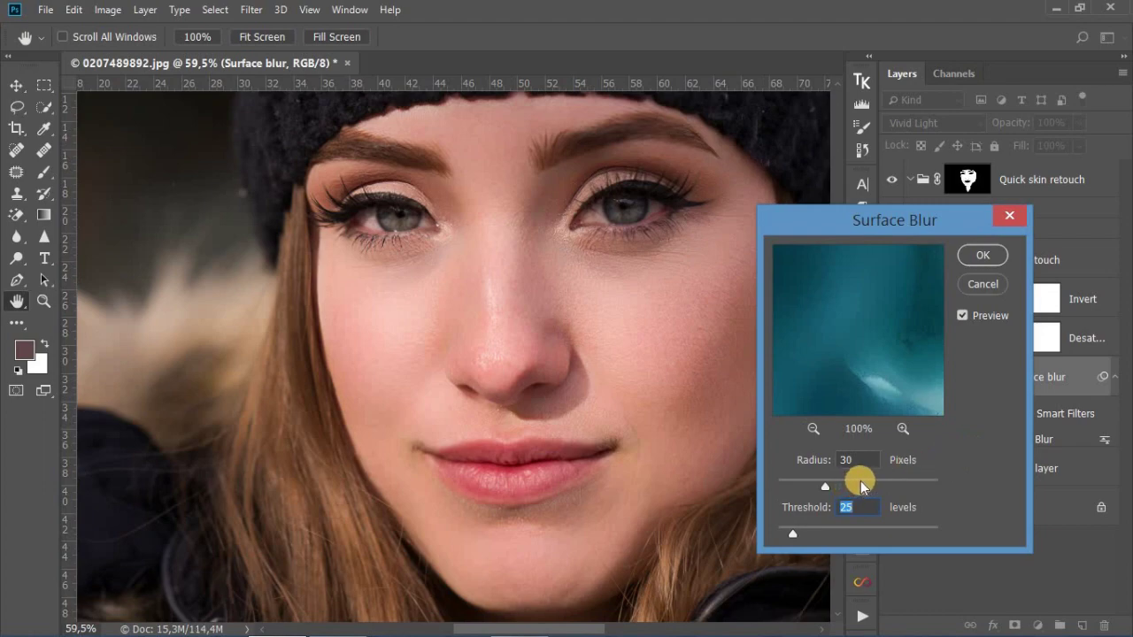
{"action": "left_click", "coordinate": [860, 481]}
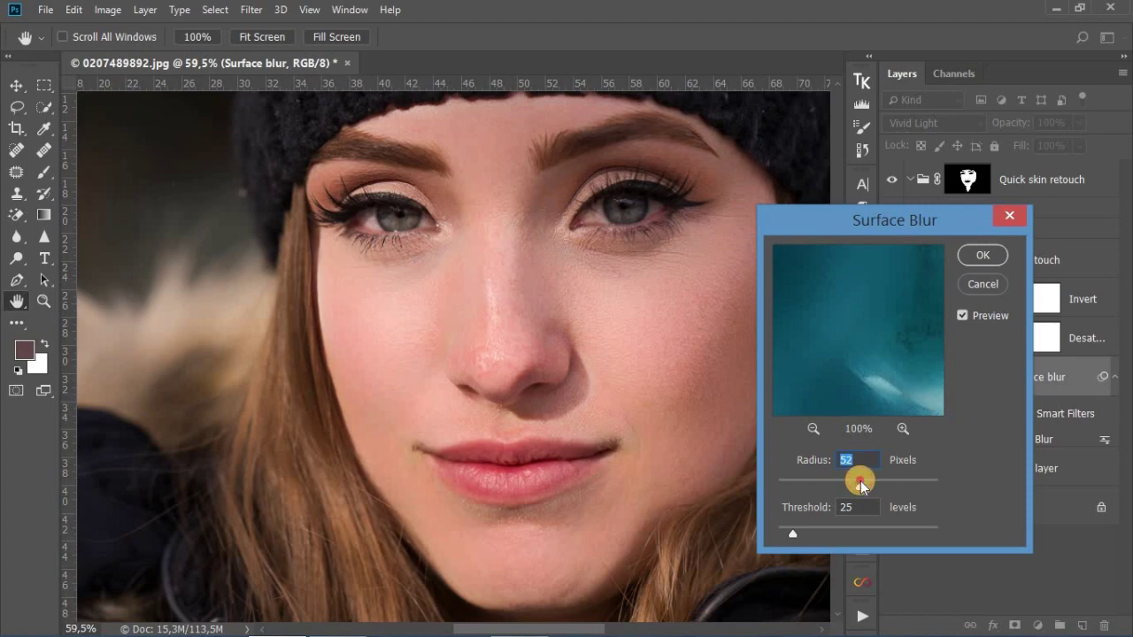
{"action": "left_click_drag", "start_coordinate": [860, 480], "coordinate": [857, 480]}
Step: Set the Surface Blur threshold to 40 levels, apply the filter and dismiss the antivirus notification
{"action": "left_click", "coordinate": [816, 526]}
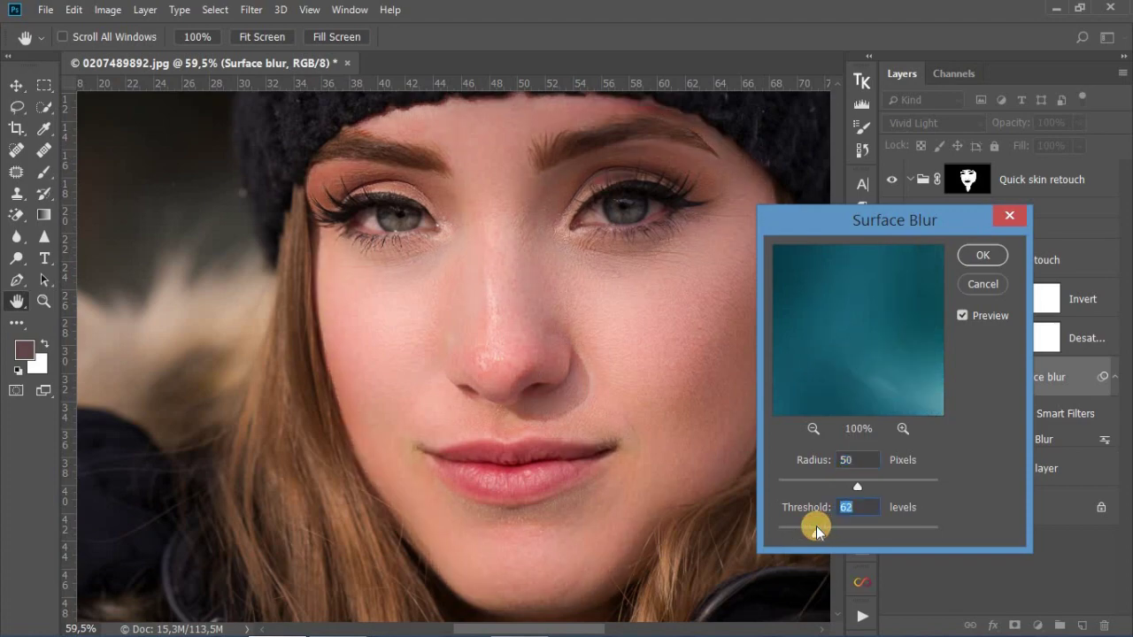
{"action": "left_click", "coordinate": [819, 534]}
{"action": "left_click_drag", "start_coordinate": [857, 506], "coordinate": [823, 502]}
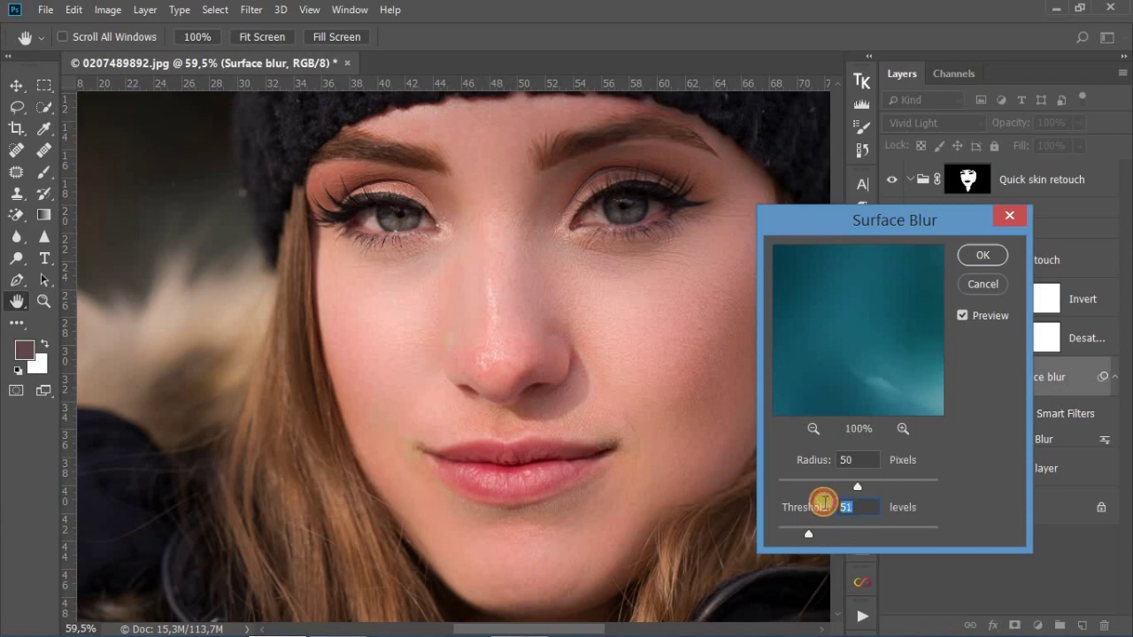
{"action": "type", "text": "4"}
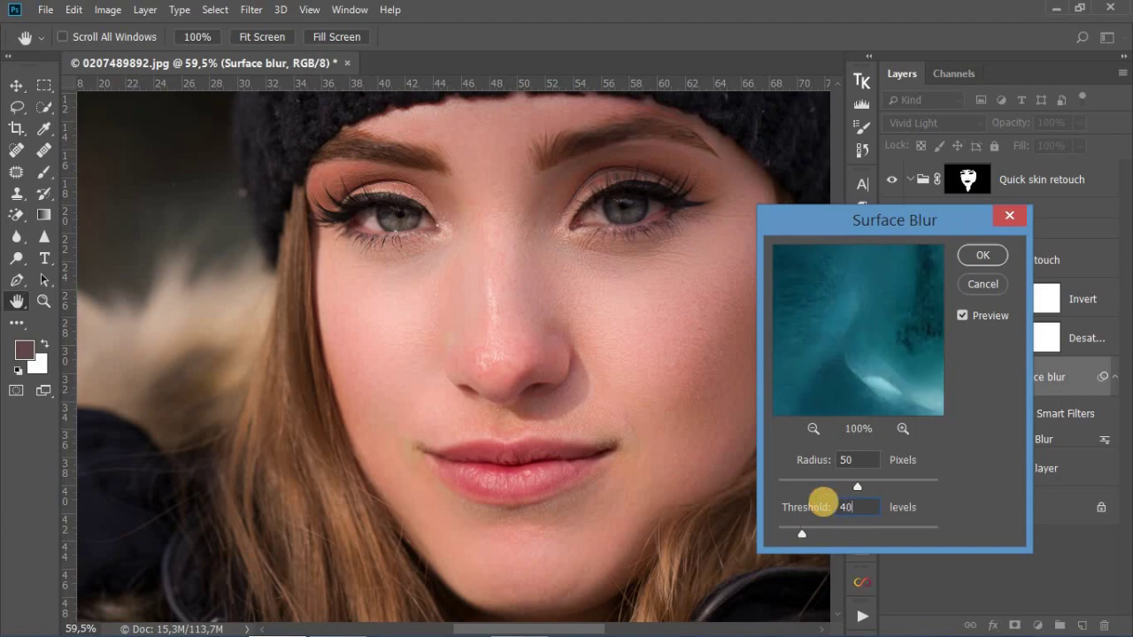
{"action": "type", "text": "0"}
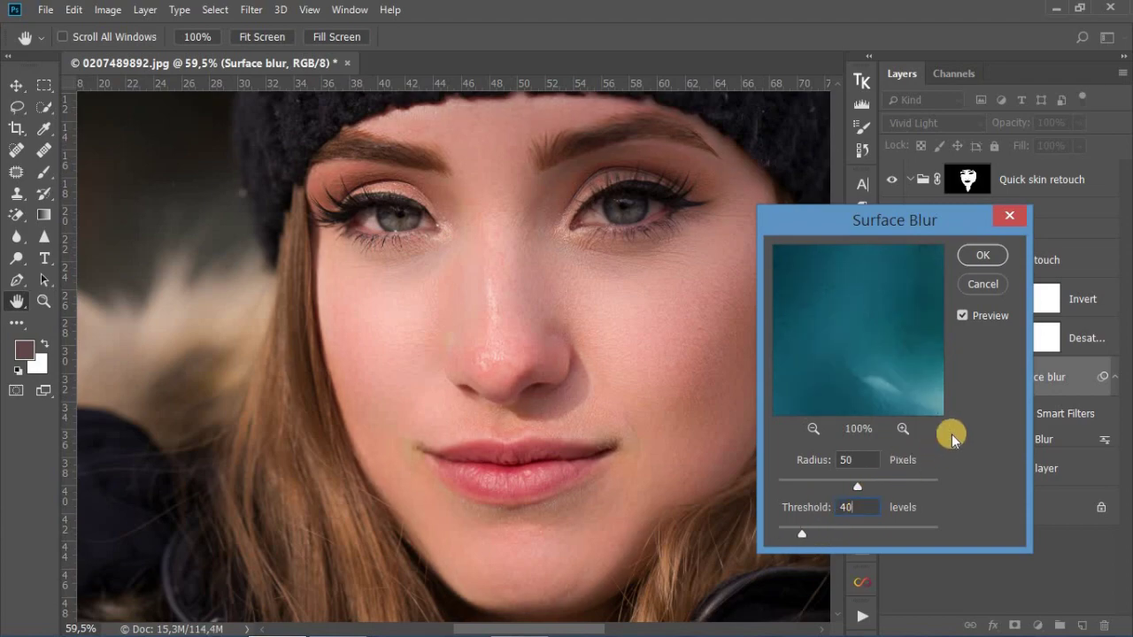
{"action": "left_click", "coordinate": [981, 255]}
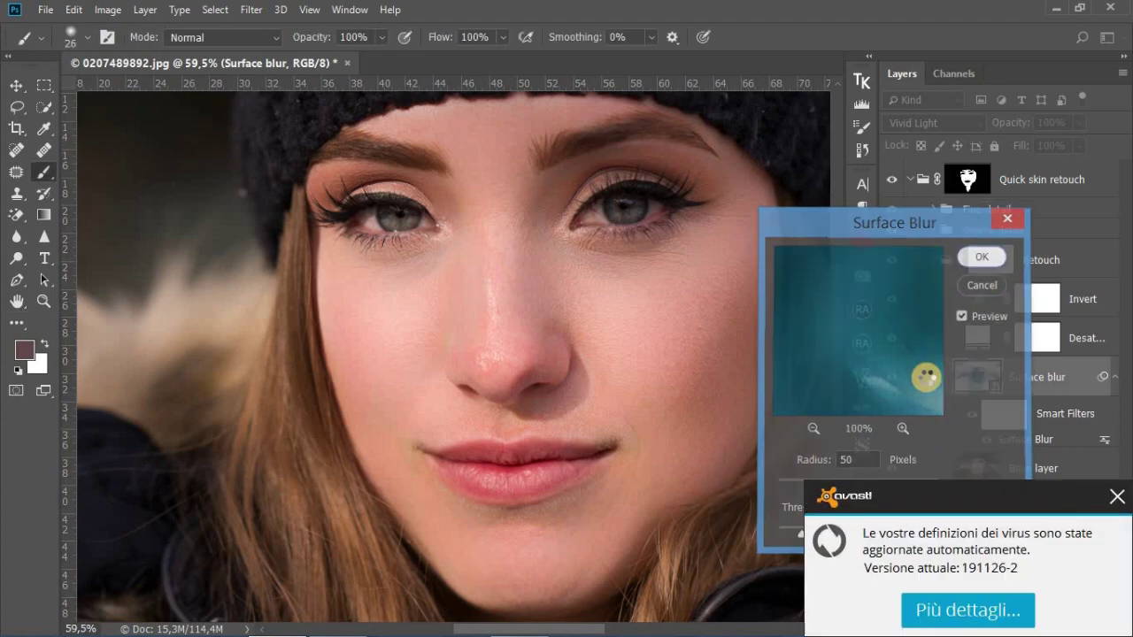
{"action": "left_click", "coordinate": [1116, 496]}
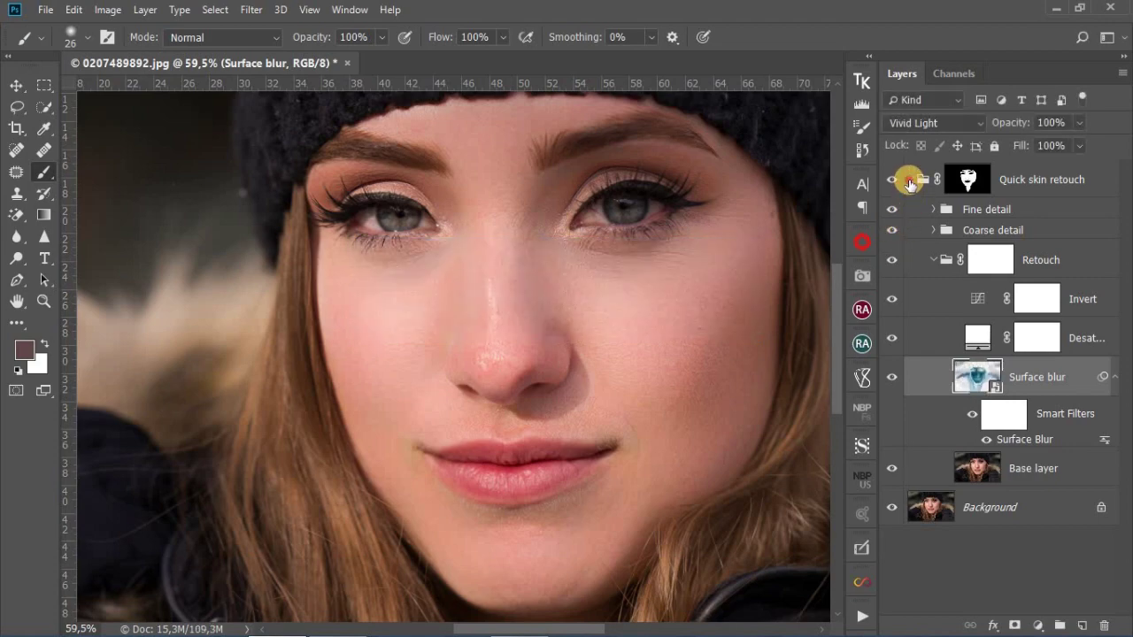
Step: Collapse the Quick skin retouch group and switch it off and on to check the stronger blur's effect
{"action": "left_click", "coordinate": [909, 182]}
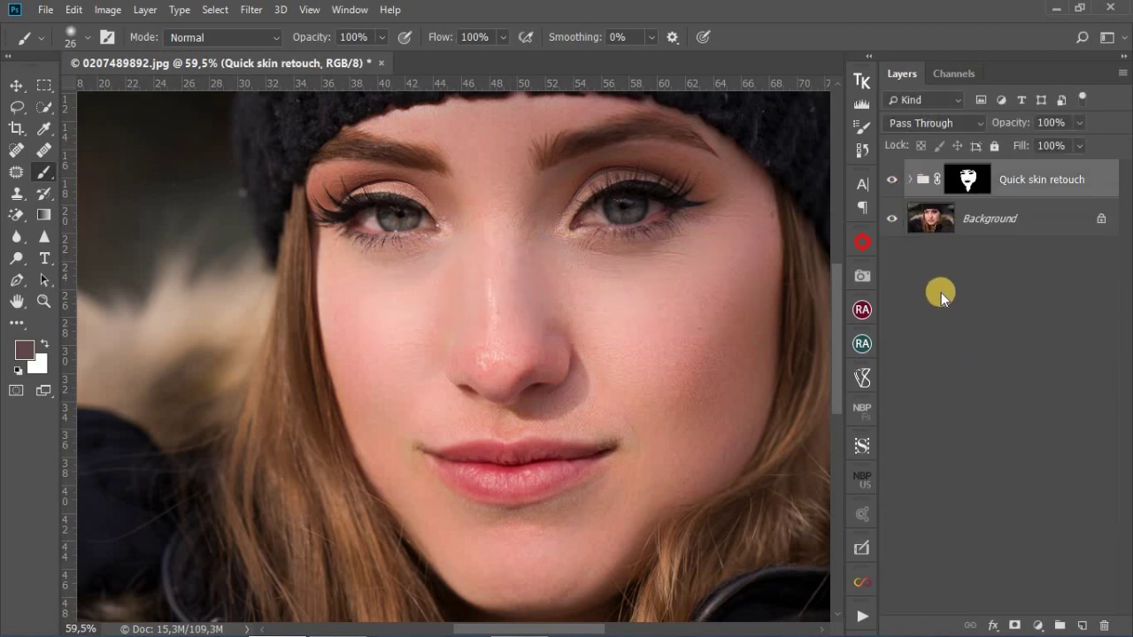
{"action": "left_click", "coordinate": [890, 183]}
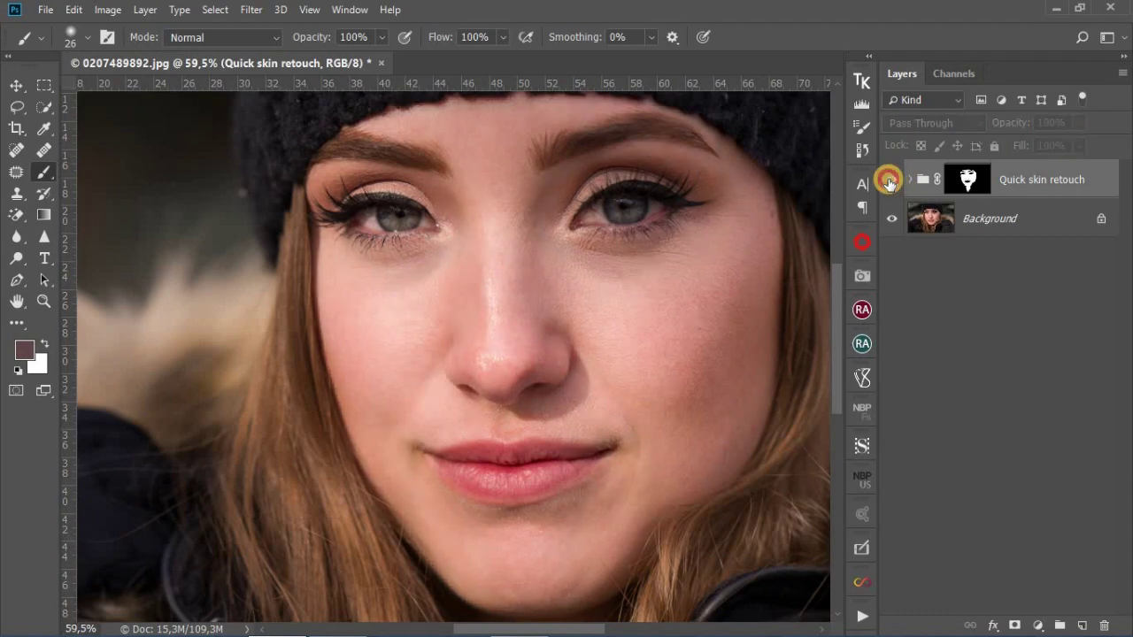
{"action": "left_click", "coordinate": [890, 182]}
{"action": "left_click", "coordinate": [889, 182]}
{"action": "left_click", "coordinate": [889, 181]}
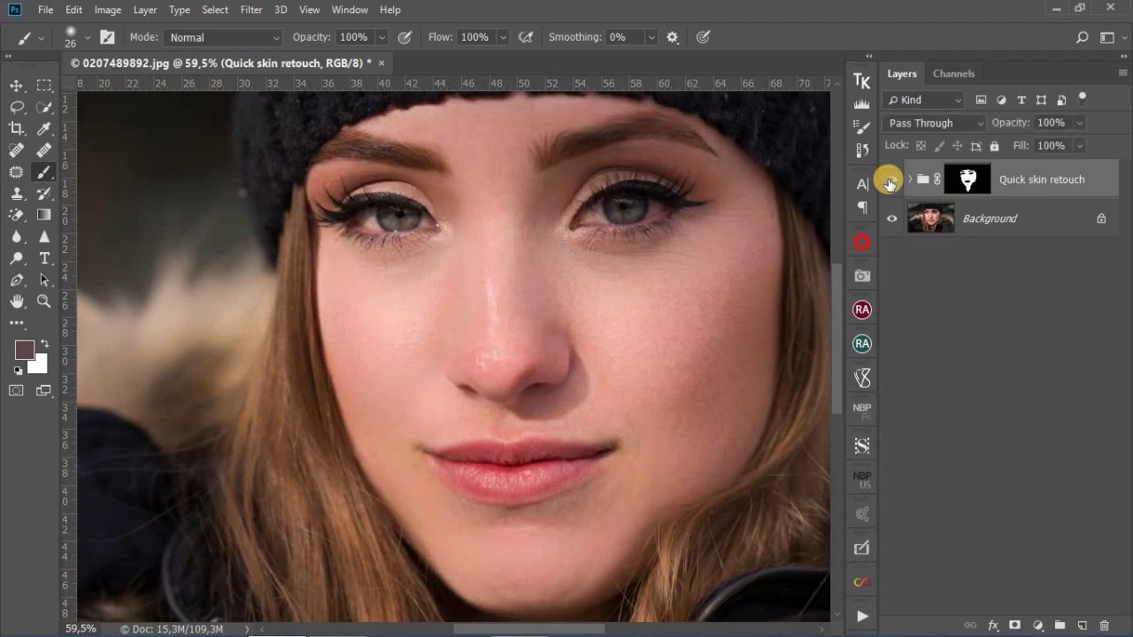
Step: Lower the Quick skin retouch group's opacity to 68% and expand the group
{"action": "left_click", "coordinate": [1079, 124]}
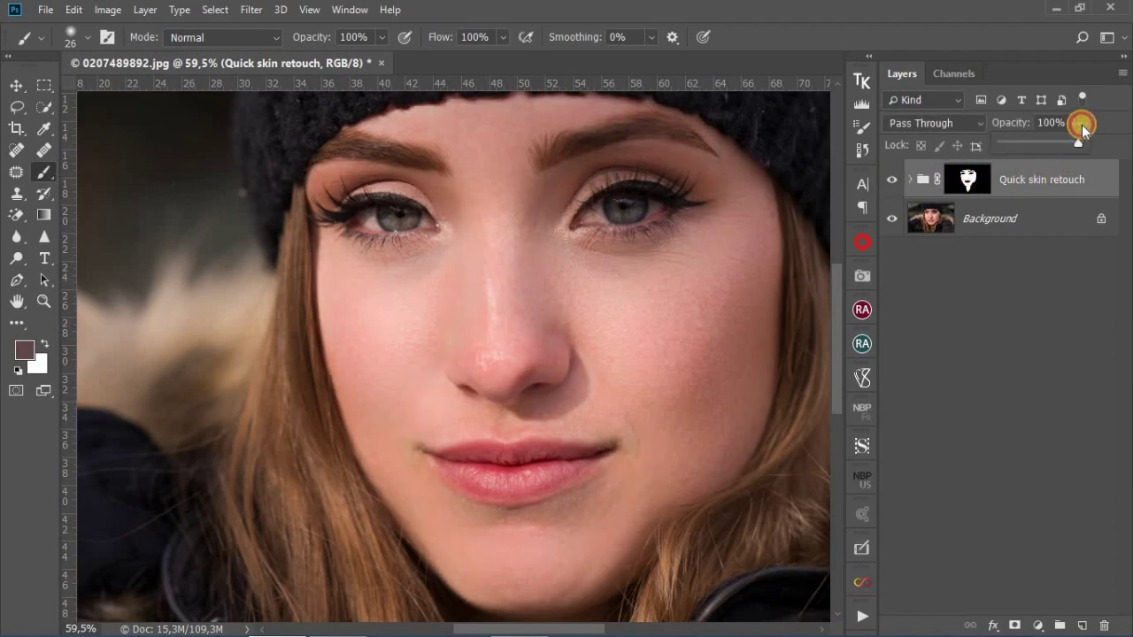
{"action": "left_click_drag", "start_coordinate": [1078, 142], "coordinate": [1023, 148]}
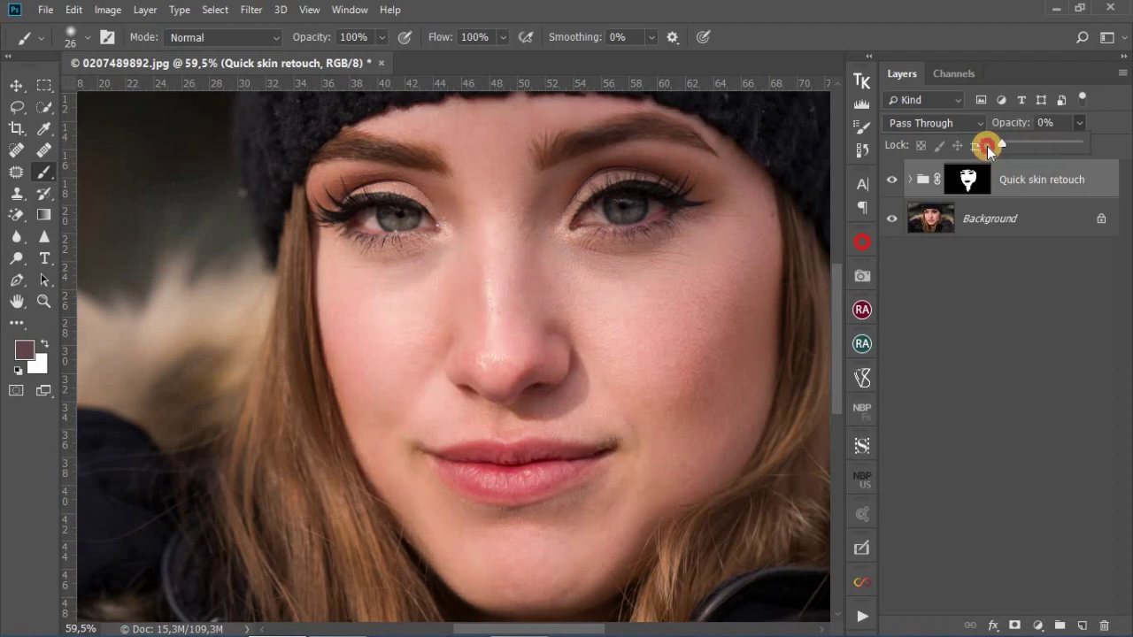
{"action": "left_click_drag", "start_coordinate": [1015, 155], "coordinate": [1044, 157]}
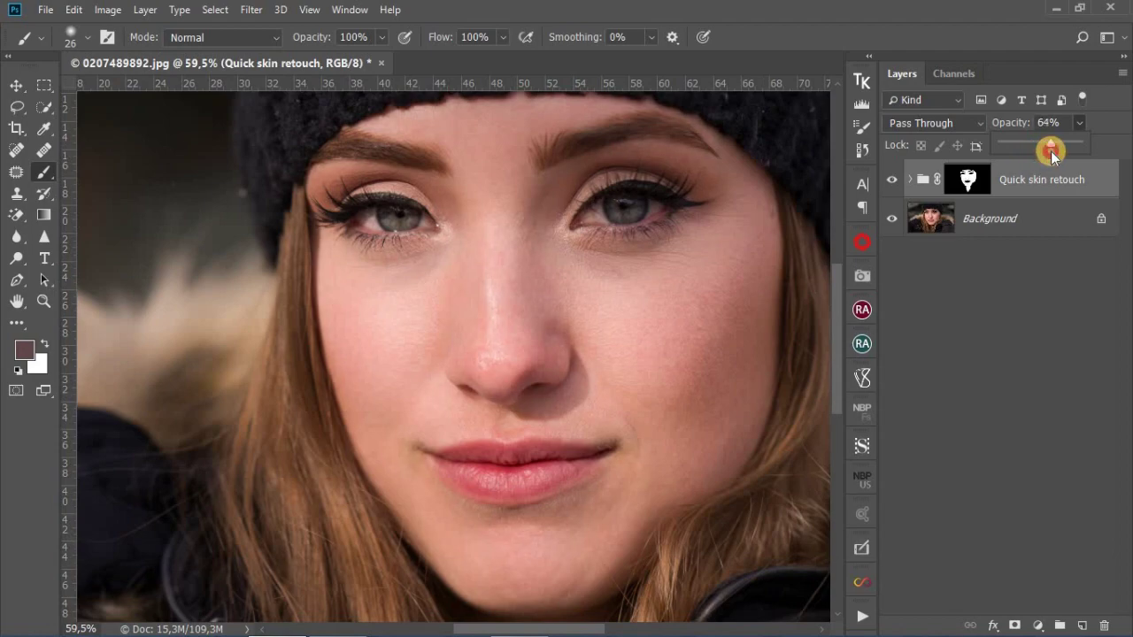
{"action": "left_click", "coordinate": [1054, 153]}
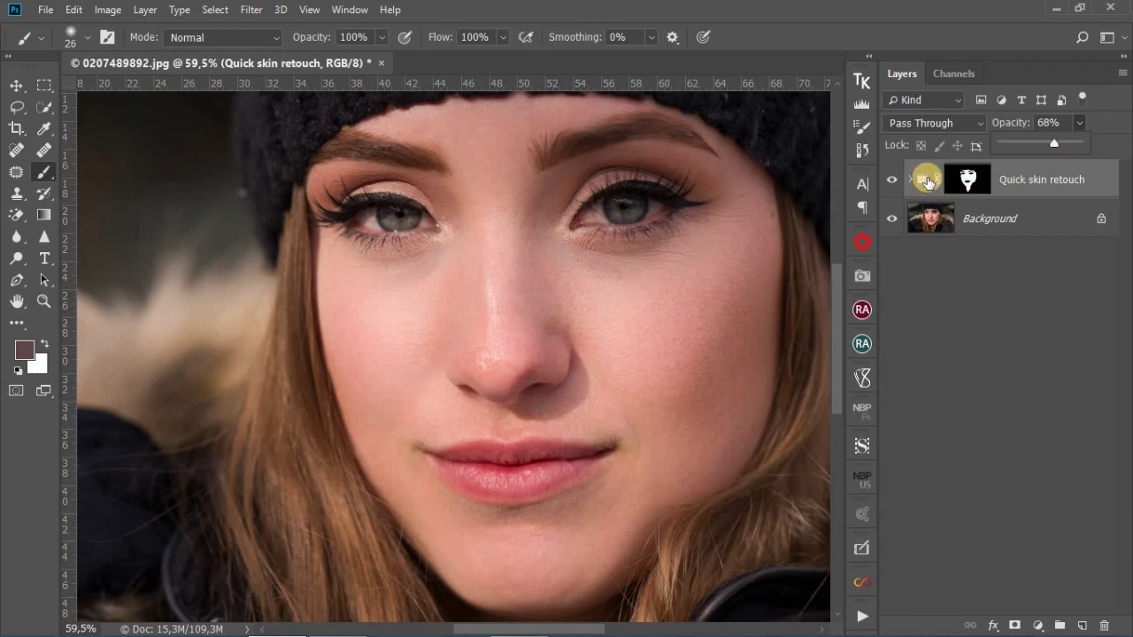
{"action": "left_click", "coordinate": [910, 181]}
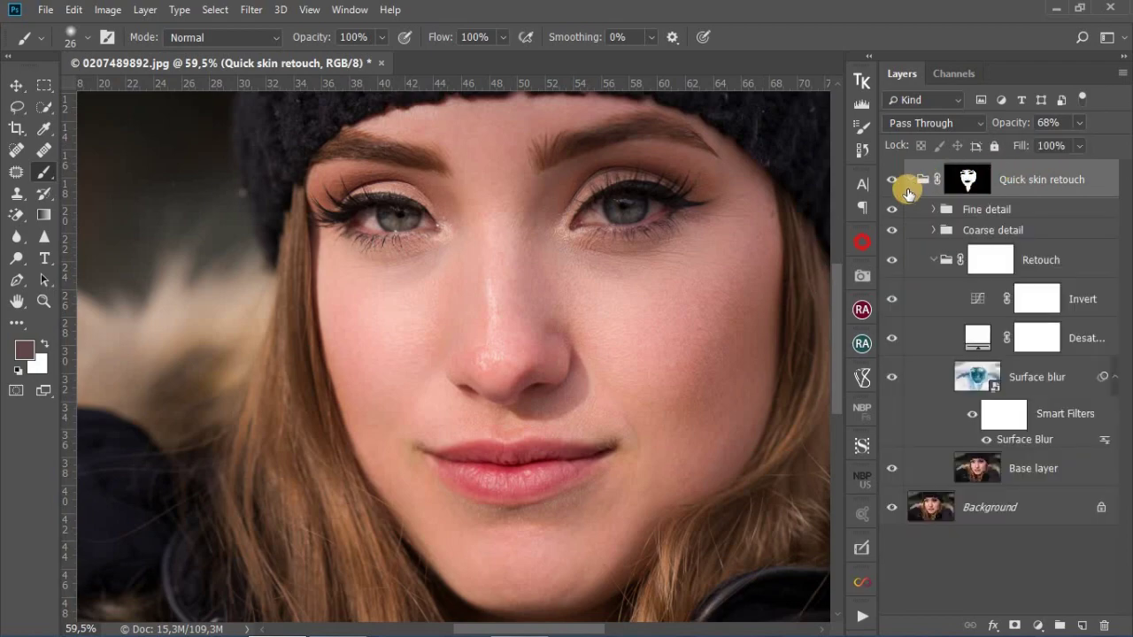
Step: Collapse the Retouch group, expand the Fine detail group, and toggle its Detail 1px and Detail 3.5px layers to check their effect
{"action": "left_click", "coordinate": [933, 259]}
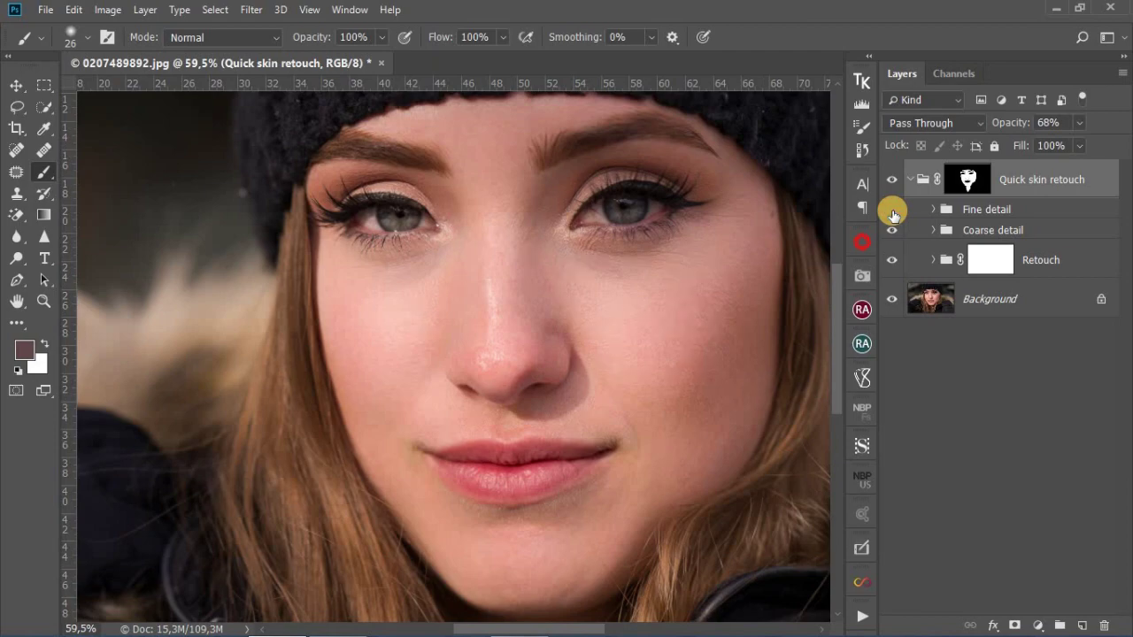
{"action": "left_click", "coordinate": [892, 212]}
{"action": "left_click", "coordinate": [931, 211]}
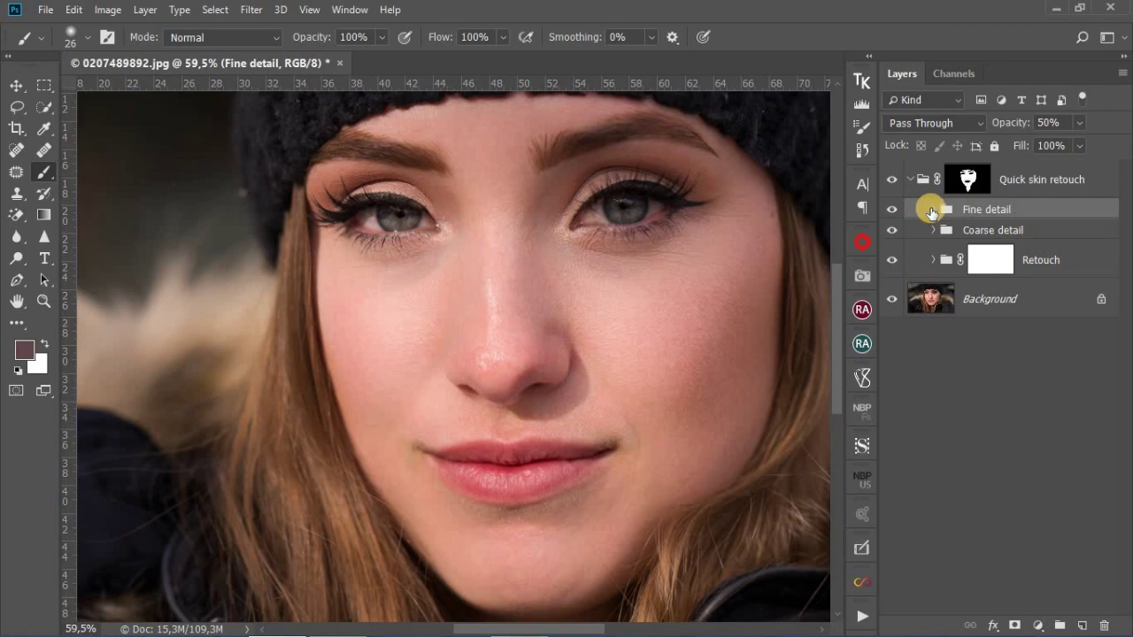
{"action": "left_click", "coordinate": [932, 211]}
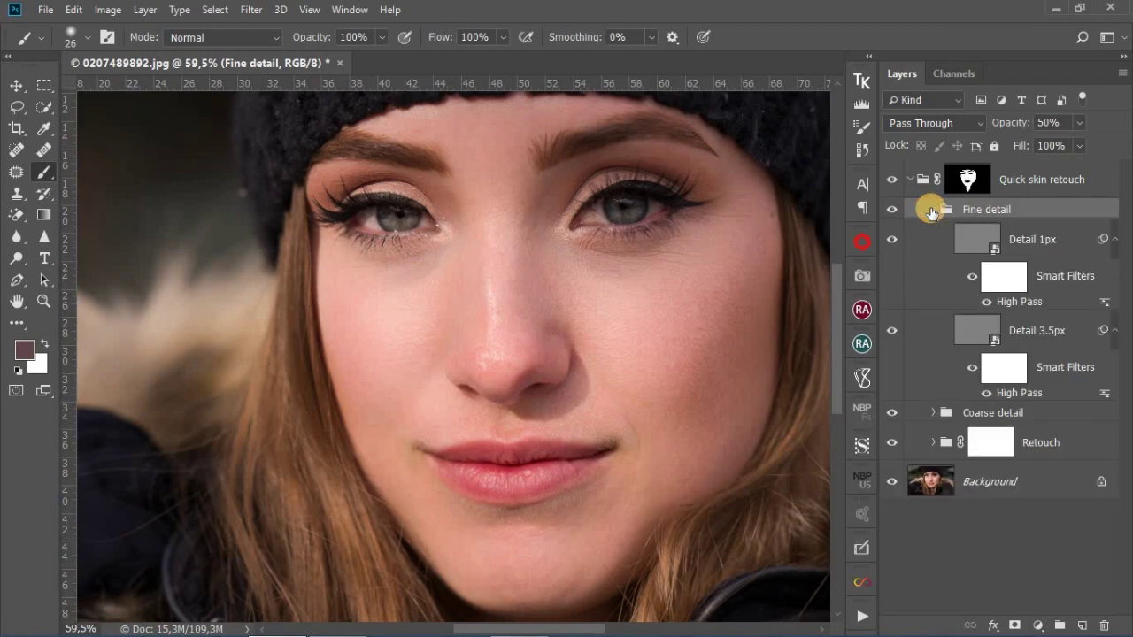
{"action": "left_click", "coordinate": [892, 239]}
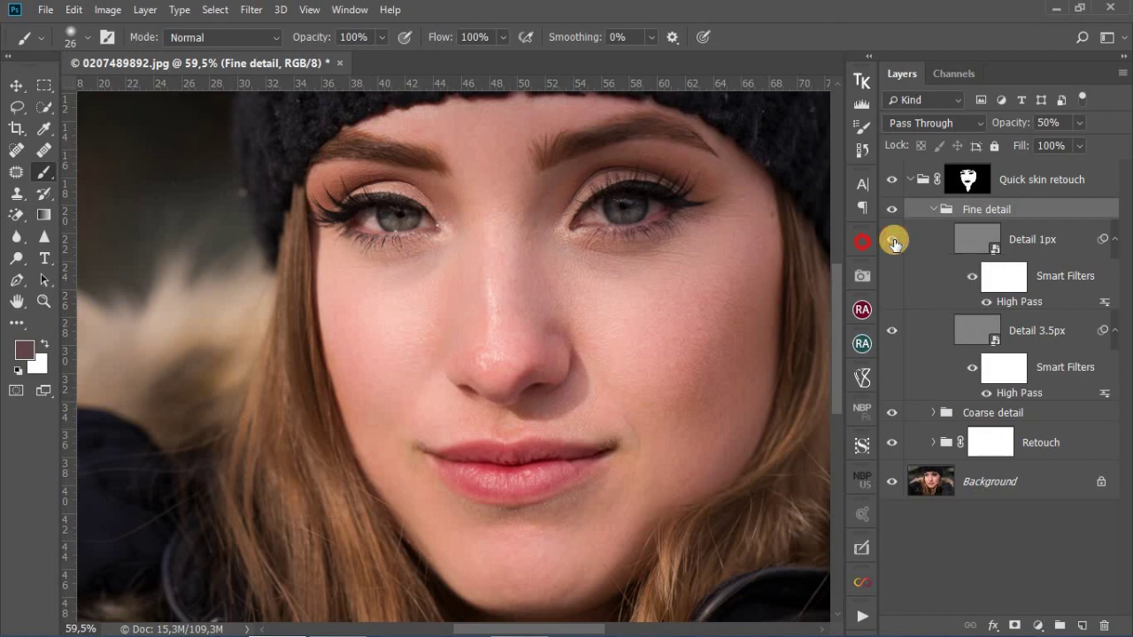
{"action": "left_click", "coordinate": [891, 331]}
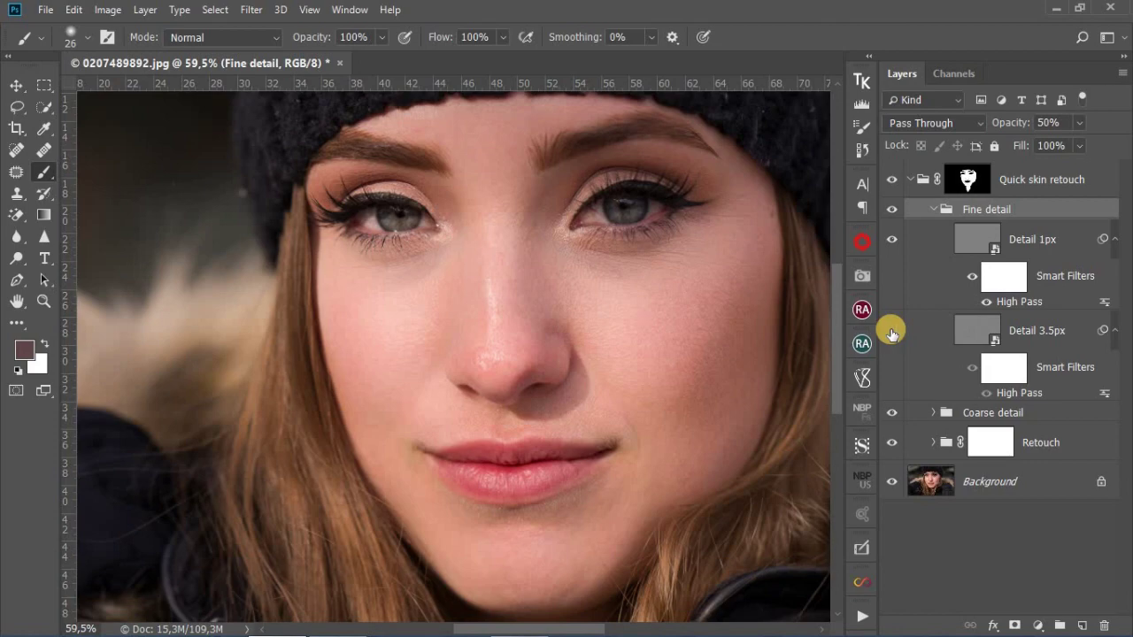
{"action": "left_click", "coordinate": [891, 332]}
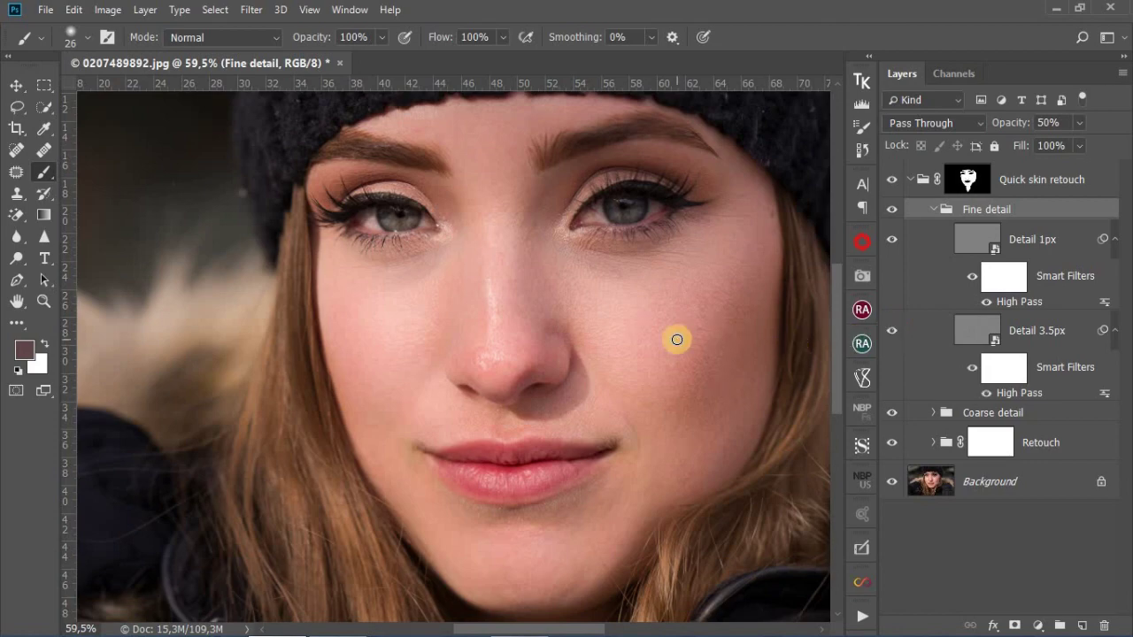
Step: Examine the cheek and nose texture up close while toggling the Detail 3.5px and Detail 1px layers
{"action": "scroll", "coordinate": [677, 339], "scroll_direction": "up", "scroll_amount": 5}
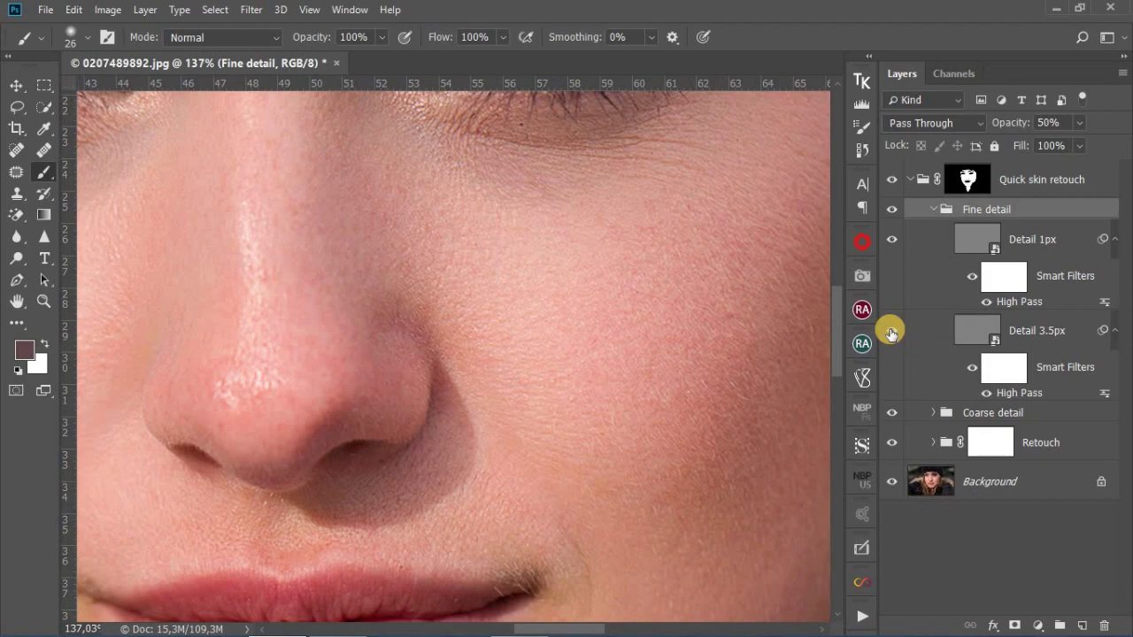
{"action": "left_click", "coordinate": [892, 333]}
{"action": "left_click", "coordinate": [891, 240]}
{"action": "left_click", "coordinate": [891, 330]}
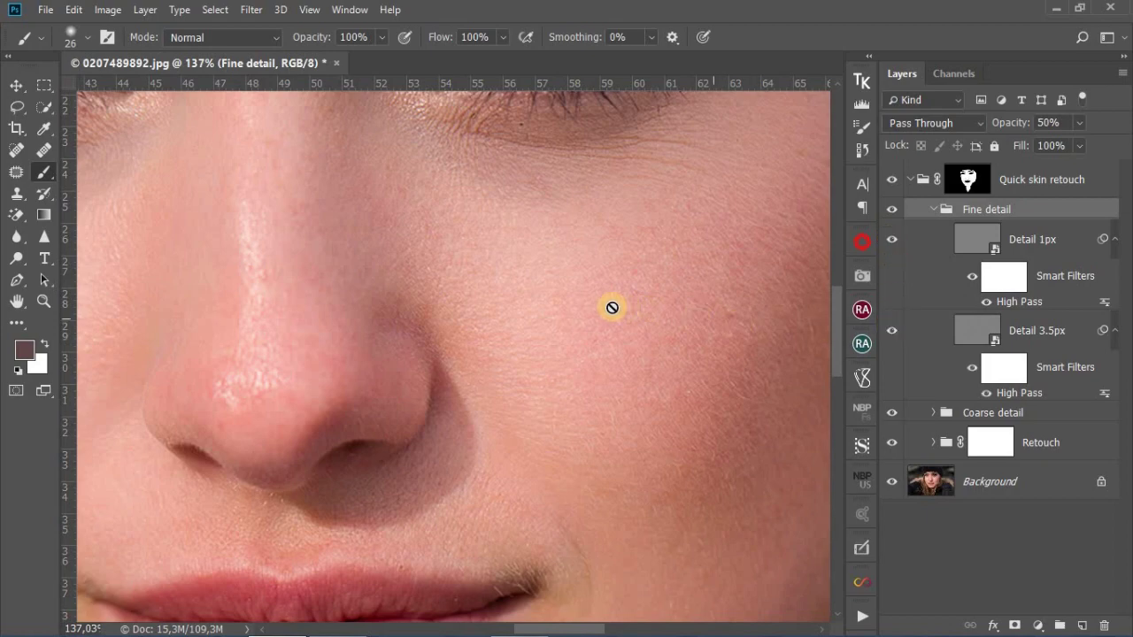
{"action": "scroll", "coordinate": [612, 307], "scroll_direction": "down", "scroll_amount": 3}
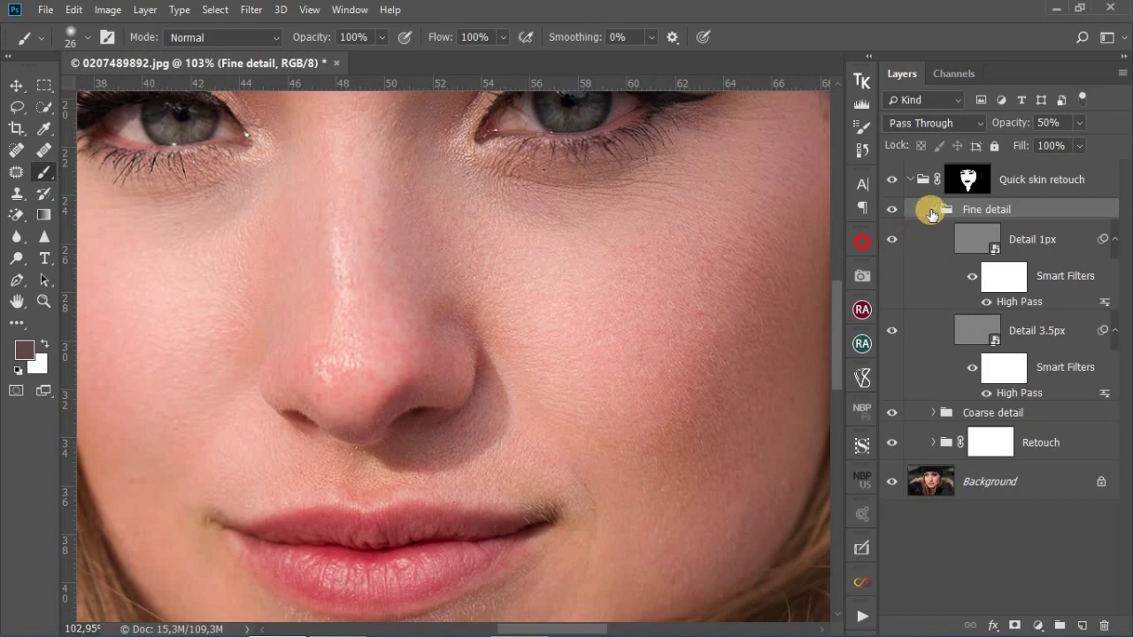
Step: Collapse the Fine detail and Quick skin retouch groups, and toggle the retouch group off and on to compare the skin close up
{"action": "left_click", "coordinate": [931, 210]}
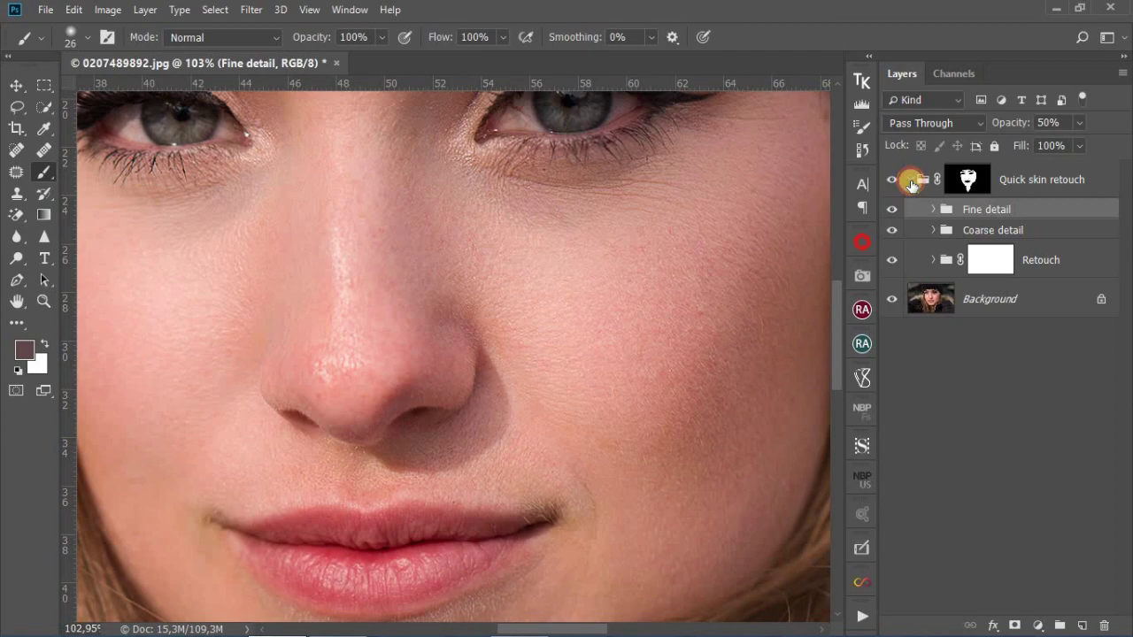
{"action": "left_click", "coordinate": [911, 181]}
{"action": "left_click", "coordinate": [892, 182]}
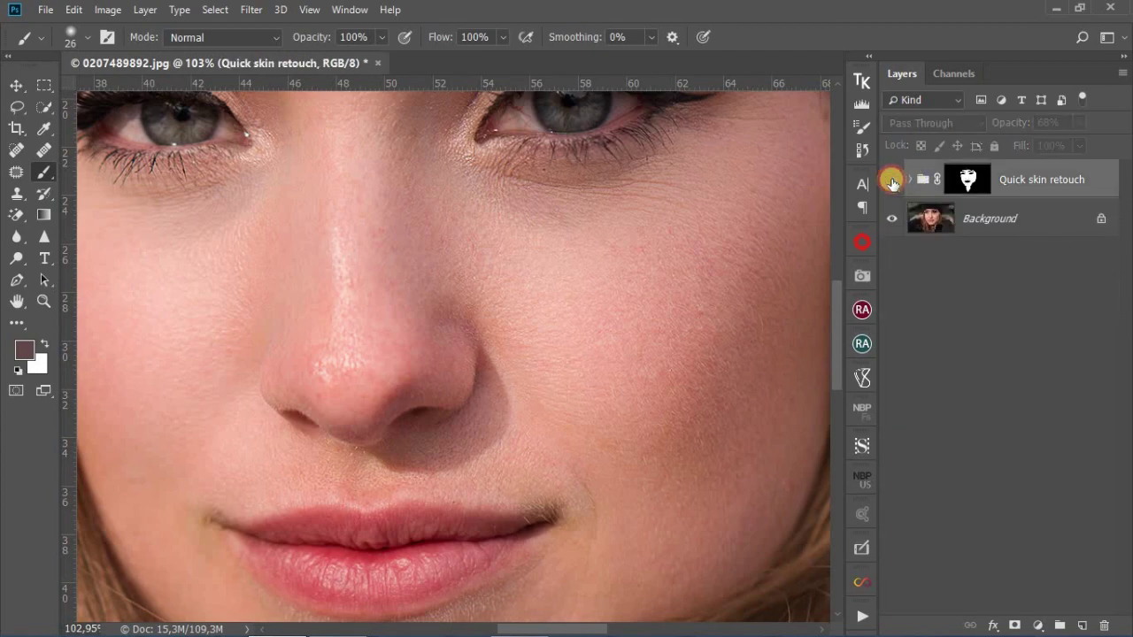
{"action": "left_click", "coordinate": [892, 182]}
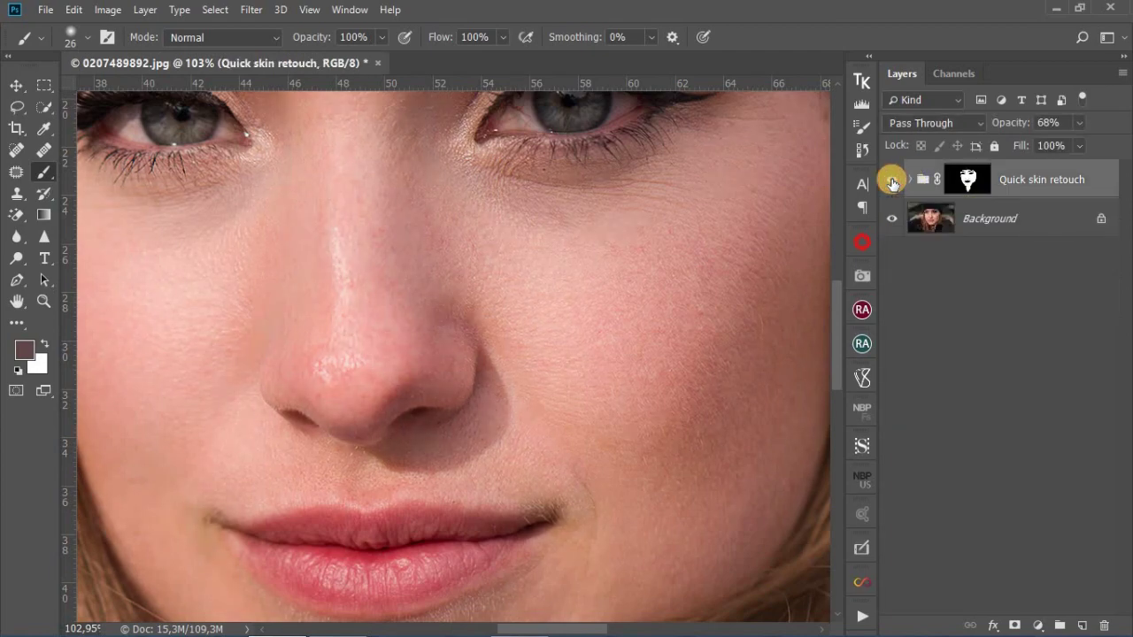
{"action": "left_click", "coordinate": [892, 181]}
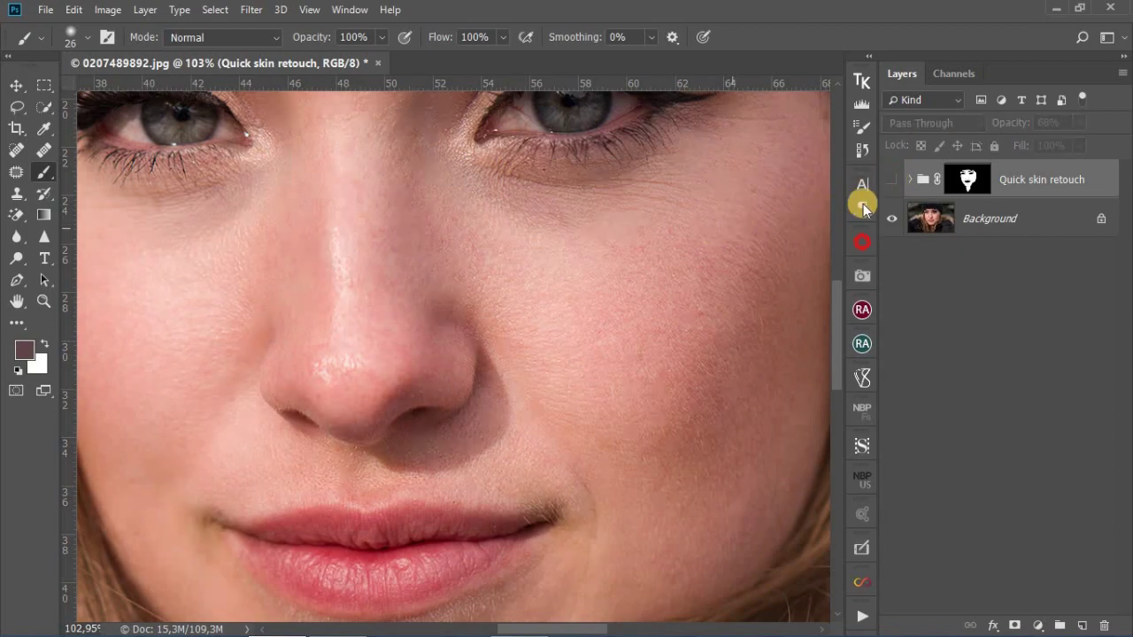
{"action": "left_click", "coordinate": [891, 182]}
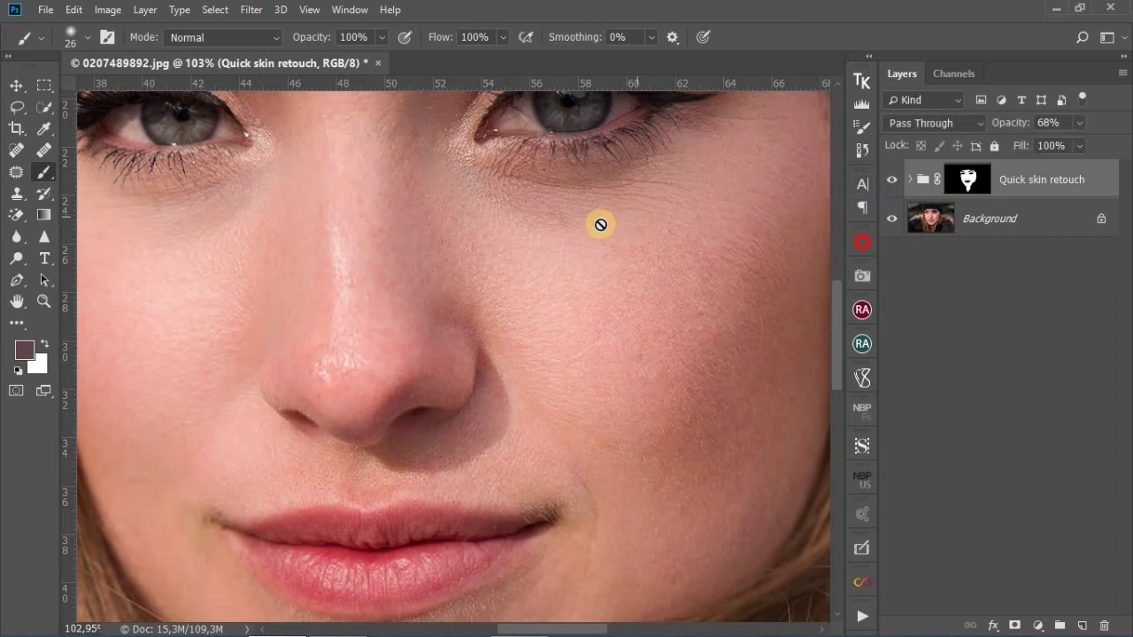
Step: Compare the whole face before and after by switching the Quick skin retouch group off and on twice
{"action": "scroll", "coordinate": [599, 225], "scroll_direction": "down", "scroll_amount": 5}
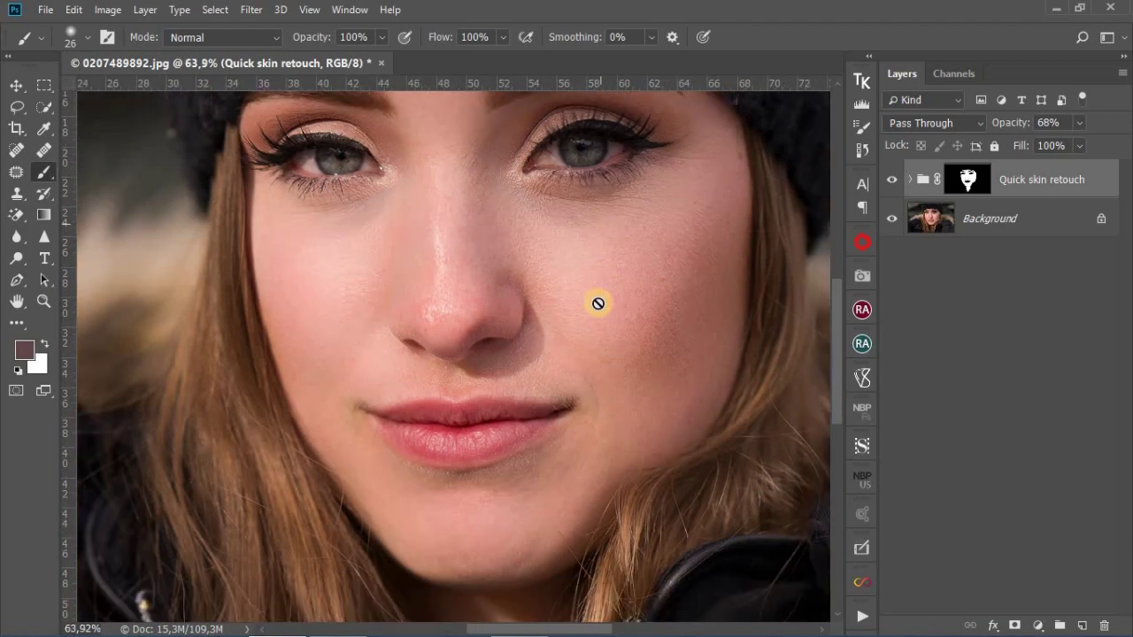
{"action": "scroll", "coordinate": [598, 425], "scroll_direction": "down", "scroll_amount": 3}
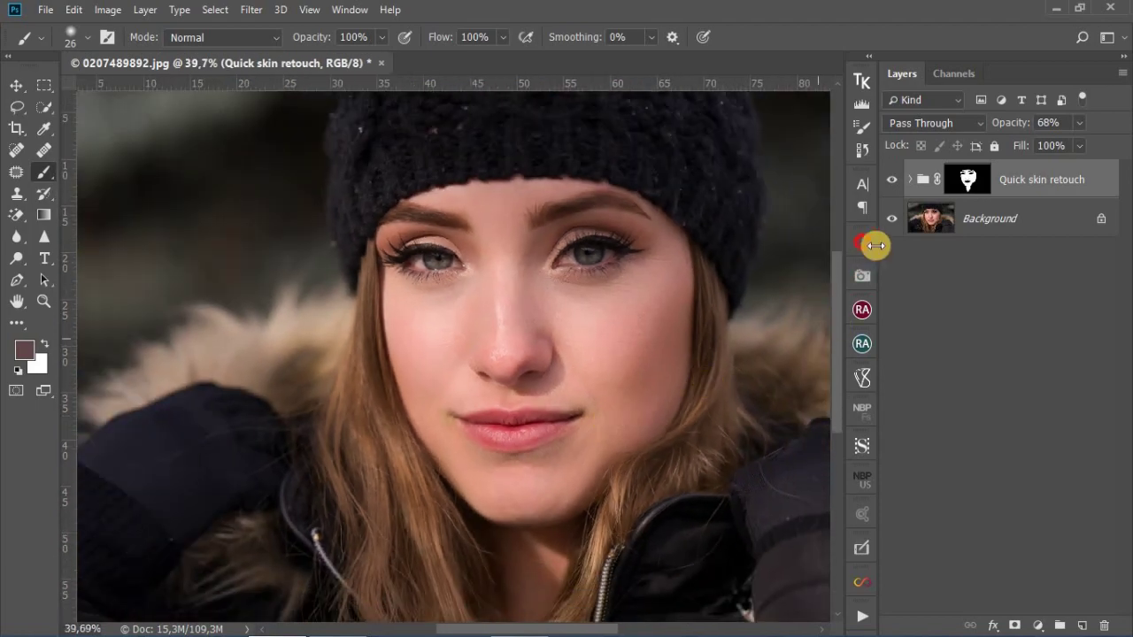
{"action": "left_click", "coordinate": [891, 183]}
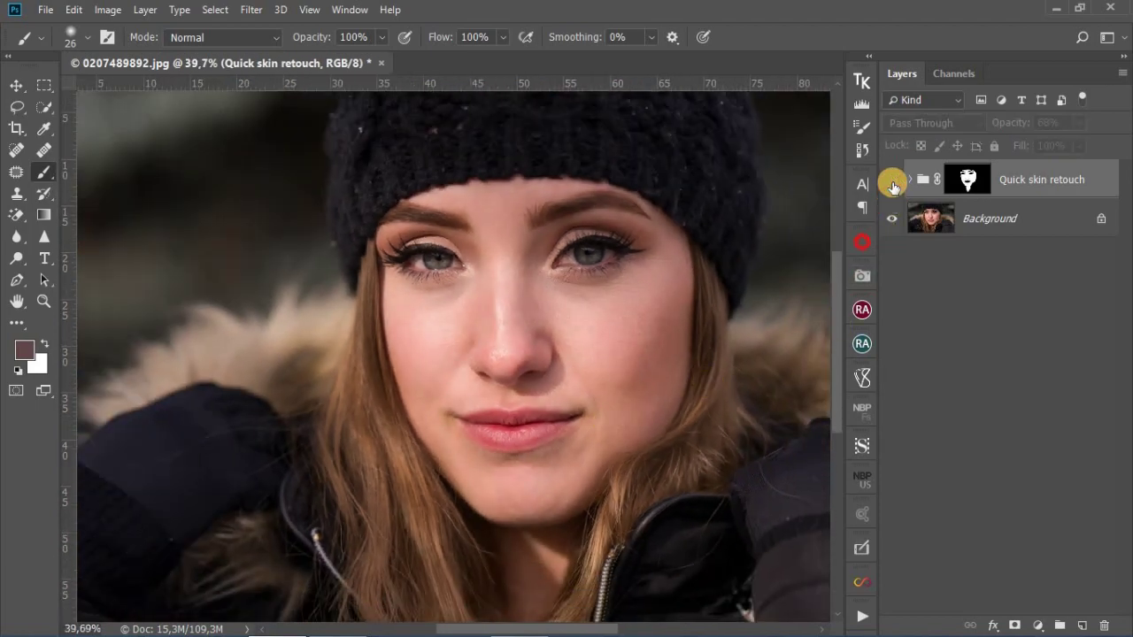
{"action": "left_click", "coordinate": [892, 184]}
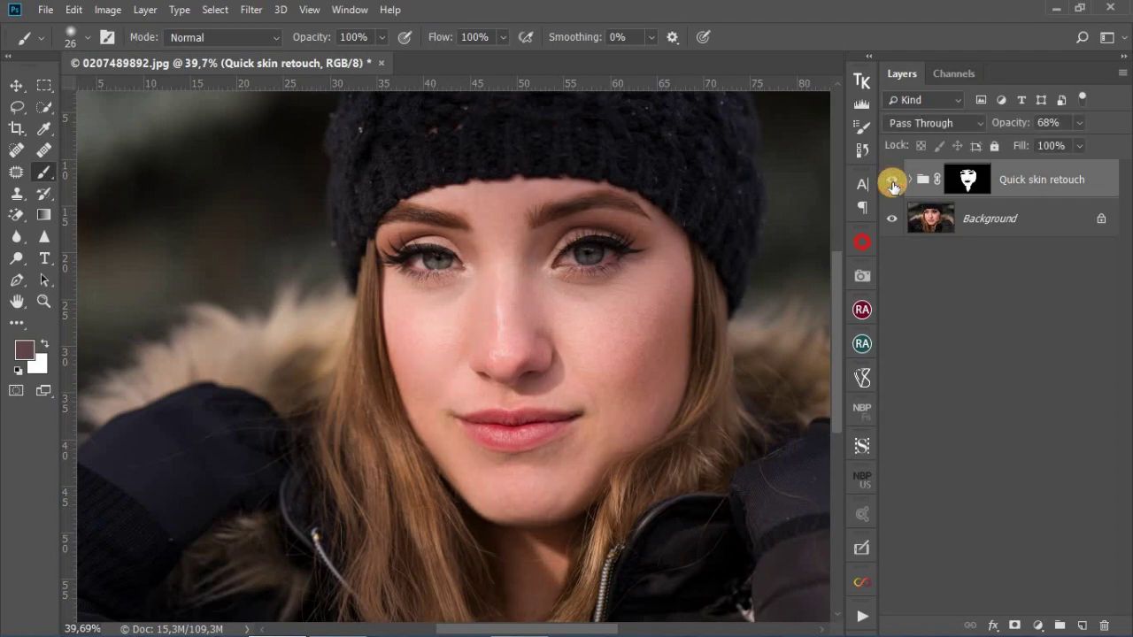
{"action": "left_click", "coordinate": [892, 184]}
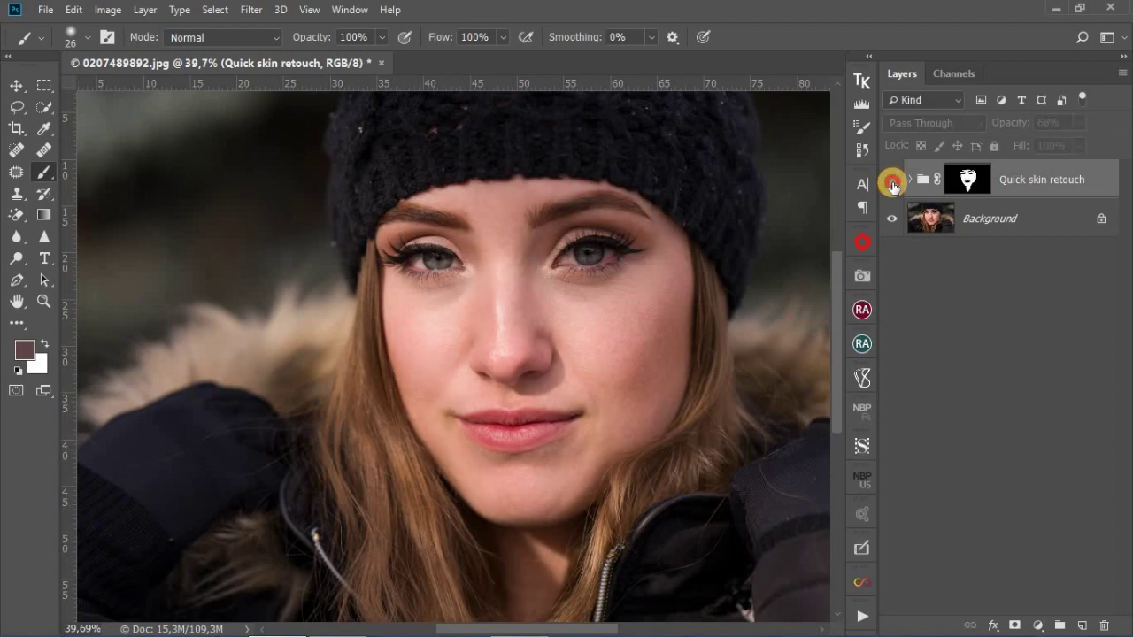
{"action": "left_click", "coordinate": [892, 183]}
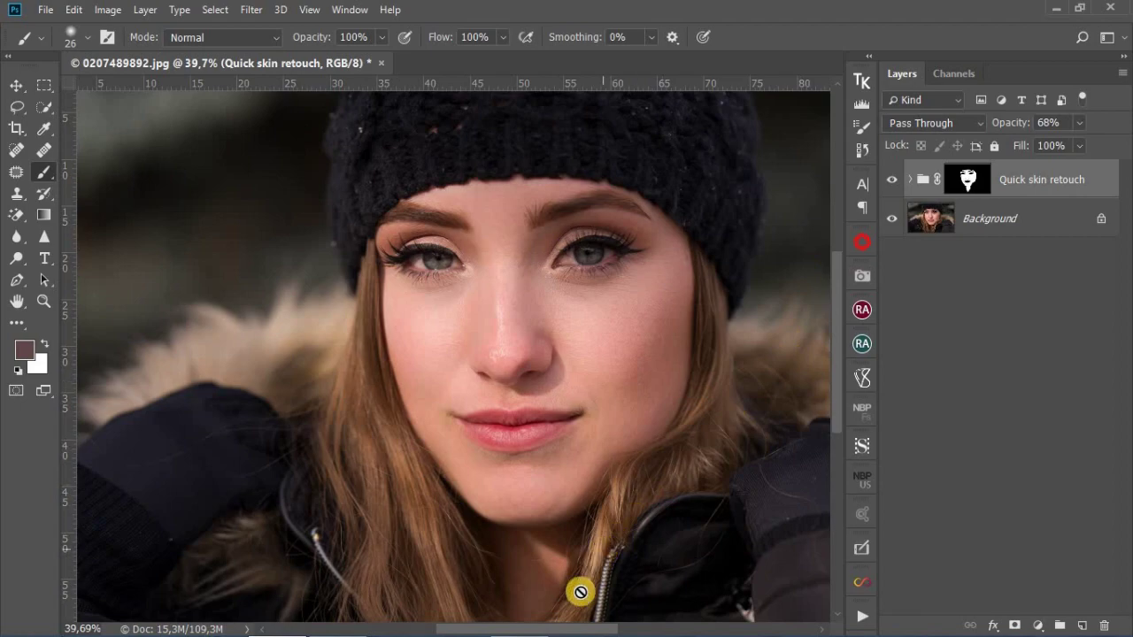
Step: Paint white over the neck skin on the Quick skin retouch group's mask with a 146 px brush
{"action": "scroll", "coordinate": [608, 426], "scroll_direction": "up", "scroll_amount": 1}
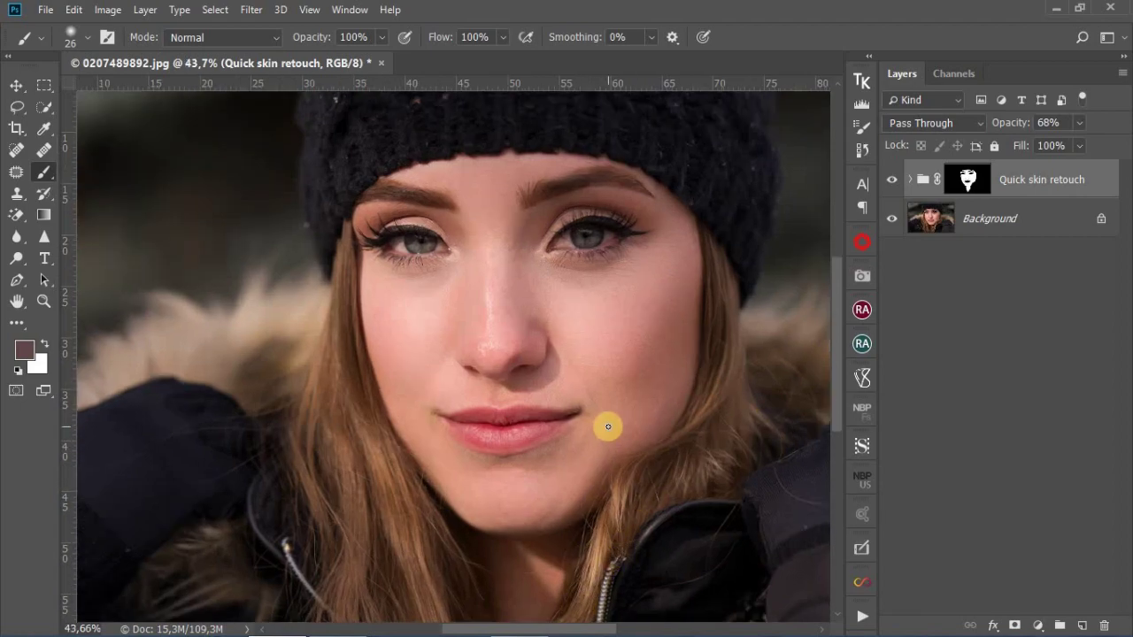
{"action": "scroll", "coordinate": [608, 426], "scroll_direction": "down", "scroll_amount": 6}
{"action": "scroll", "coordinate": [587, 553], "scroll_direction": "up", "scroll_amount": 6}
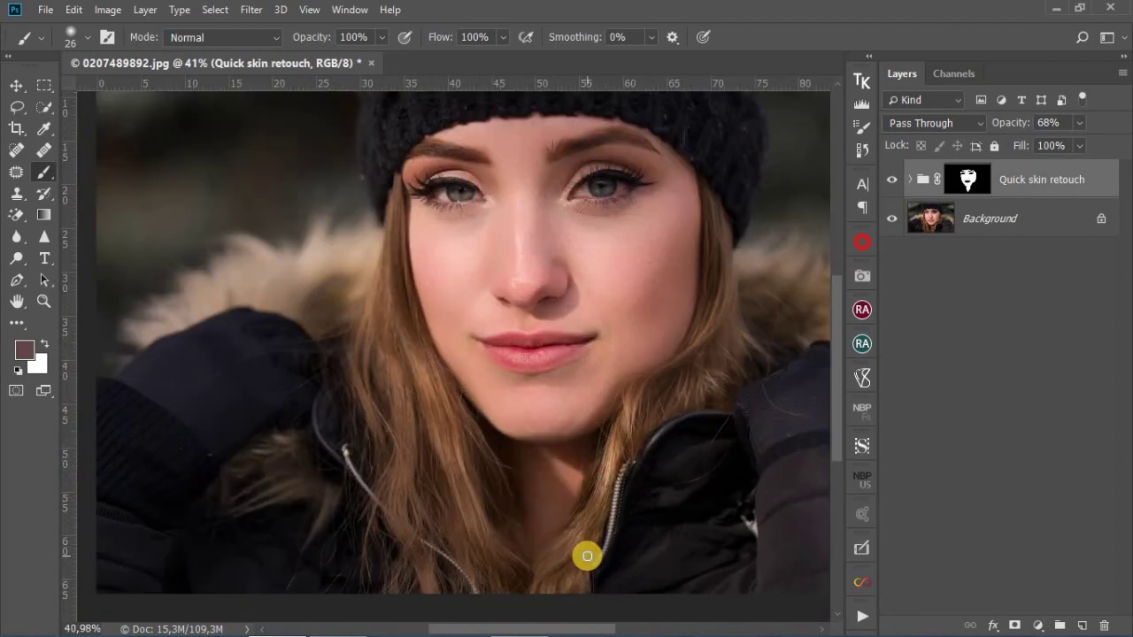
{"action": "scroll", "coordinate": [587, 556], "scroll_direction": "up", "scroll_amount": 2}
{"action": "left_click", "coordinate": [947, 208]}
{"action": "key", "text": "d"}
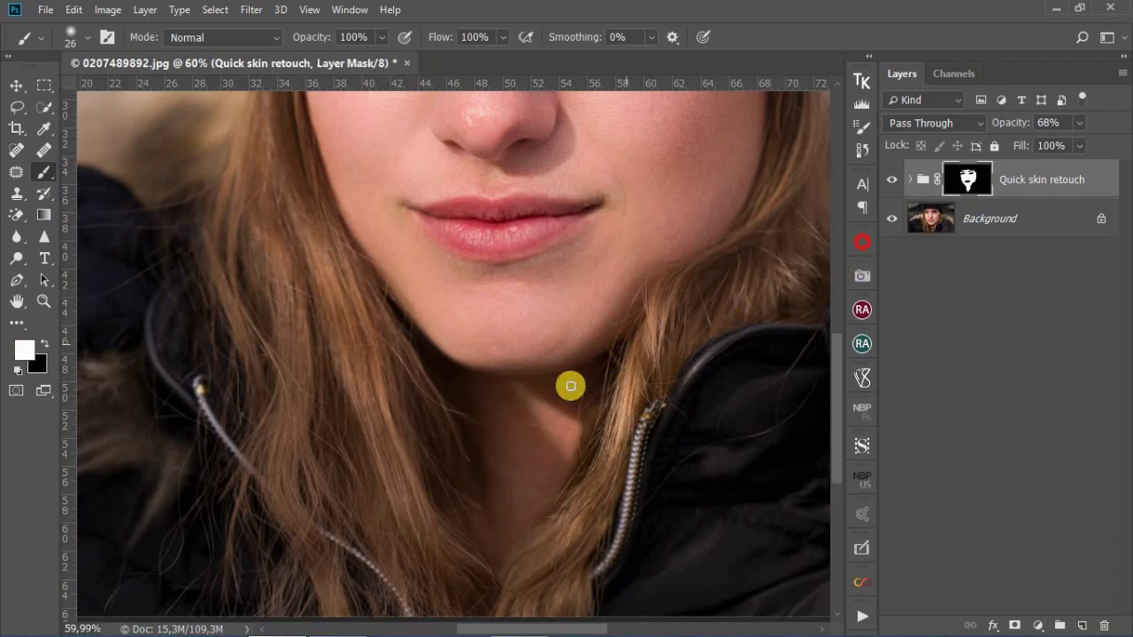
{"action": "right_click", "coordinate": [524, 433], "text": "alt"}
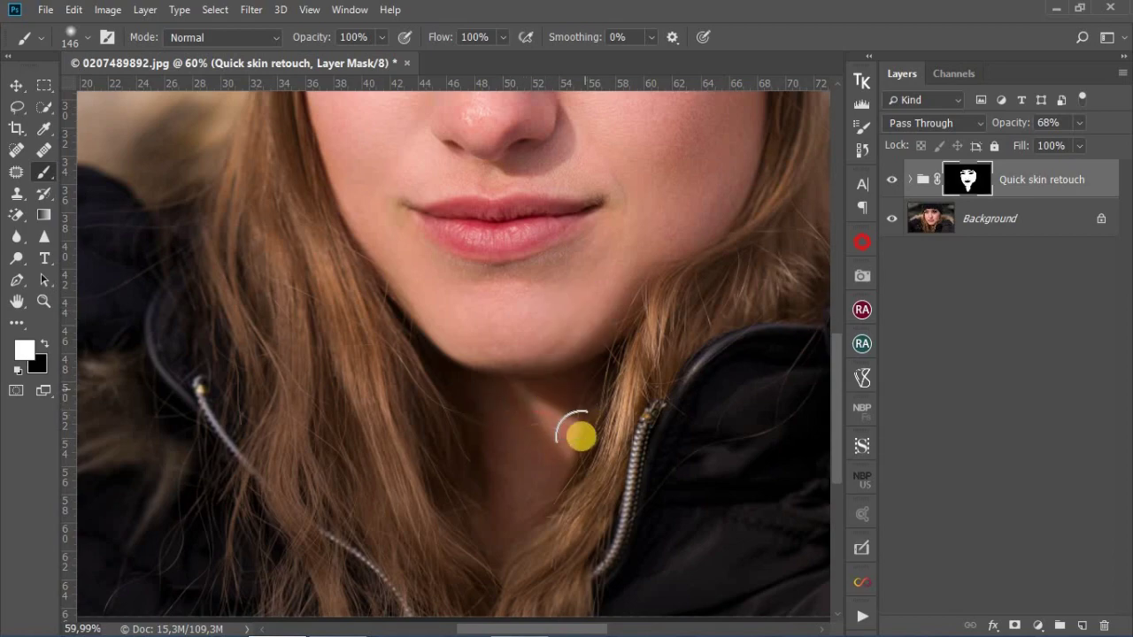
Step: Create a new empty layer above the Quick skin retouch group and set the brush colours to white foreground and black background
{"action": "scroll", "coordinate": [579, 435], "scroll_direction": "down", "scroll_amount": 3}
{"action": "scroll", "coordinate": [705, 154], "scroll_direction": "down", "scroll_amount": 1}
{"action": "scroll", "coordinate": [664, 177], "scroll_direction": "up", "scroll_amount": 1}
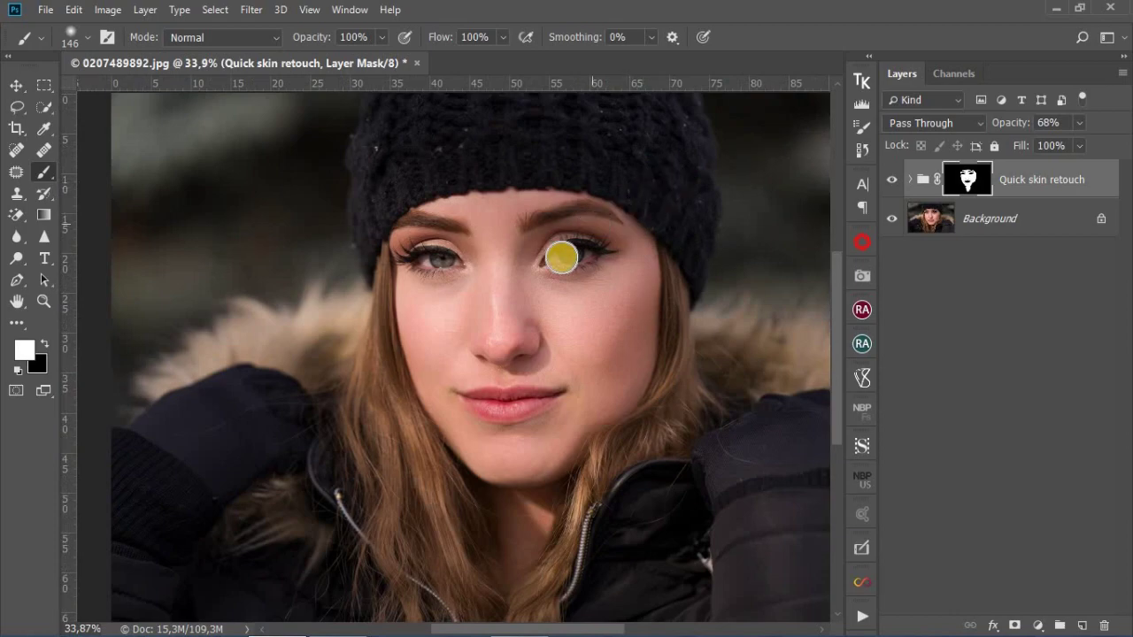
{"action": "scroll", "coordinate": [568, 254], "scroll_direction": "up", "scroll_amount": 4}
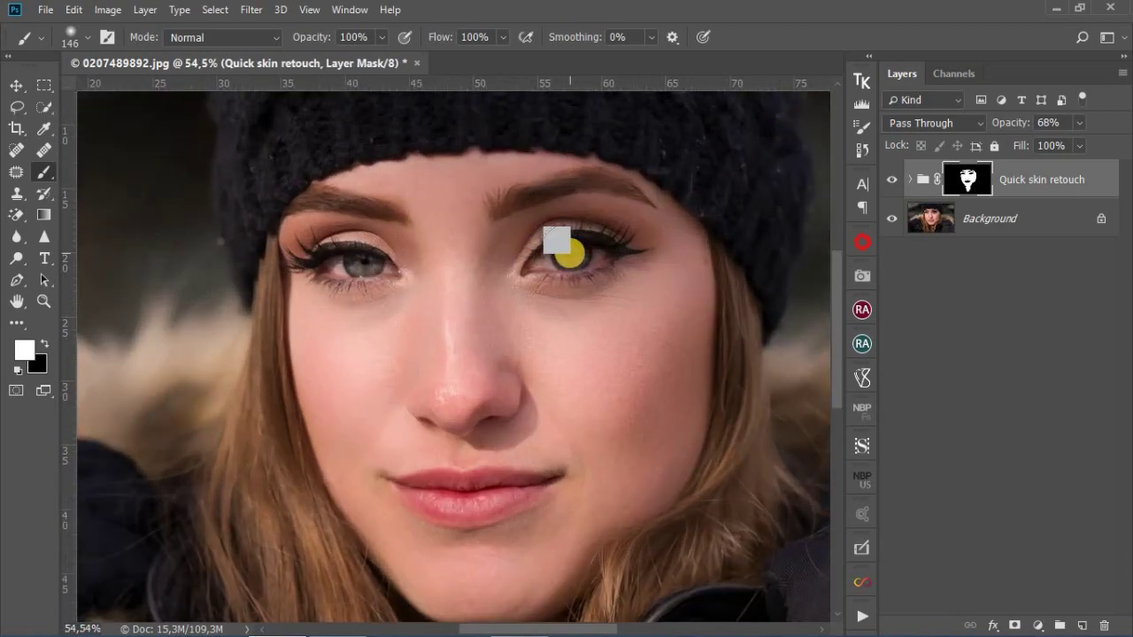
{"action": "scroll", "coordinate": [568, 254], "scroll_direction": "up", "scroll_amount": 2}
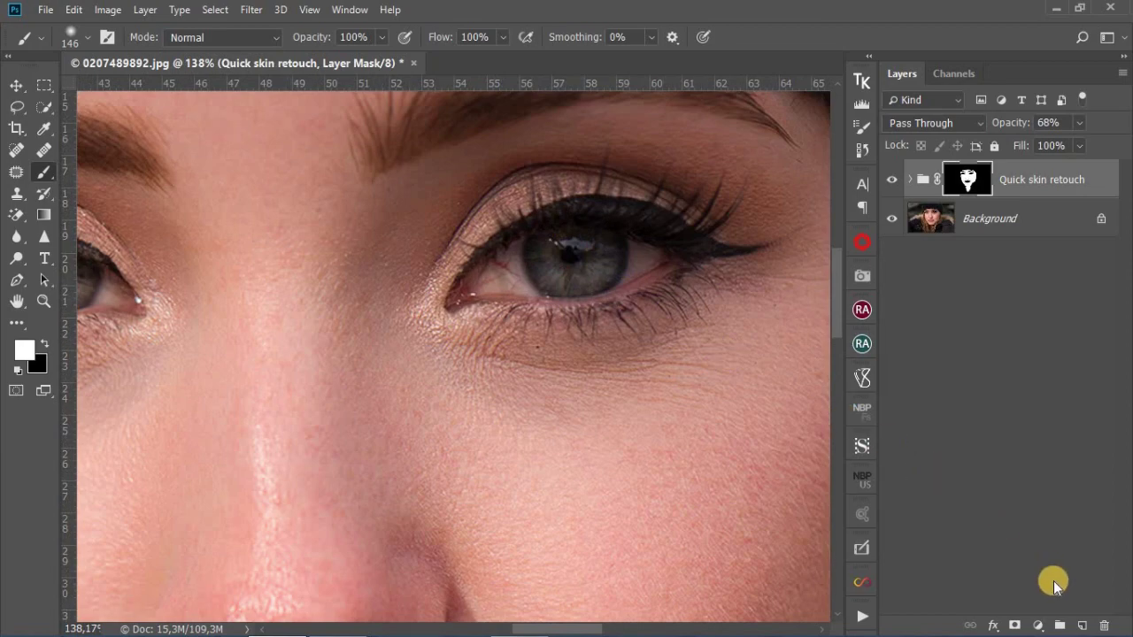
{"action": "left_click", "coordinate": [1079, 623]}
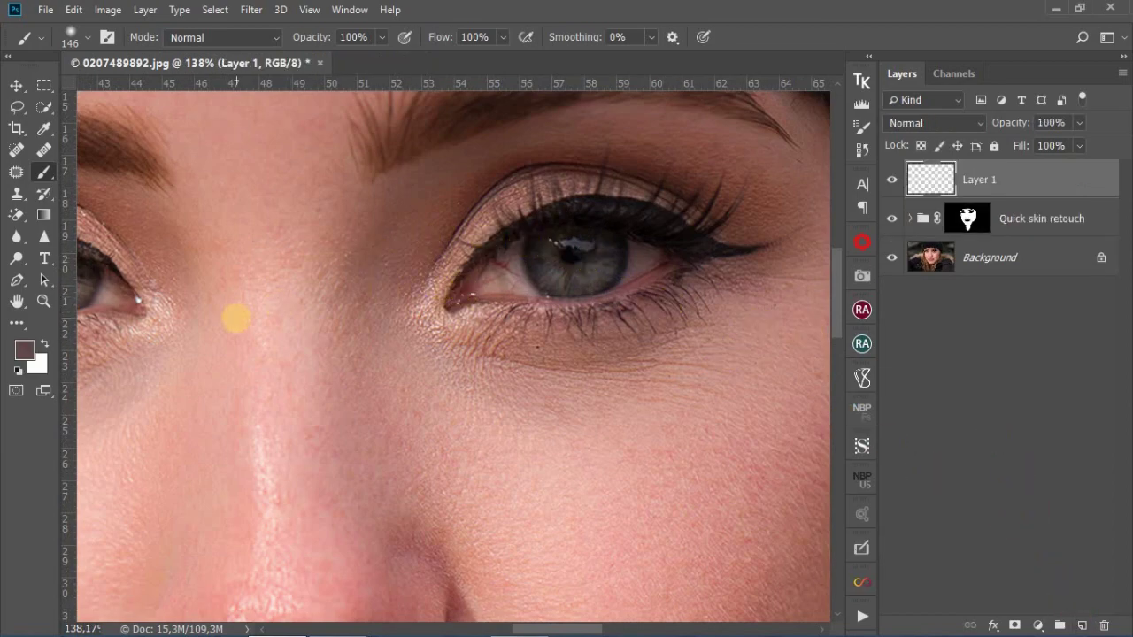
{"action": "key", "text": "d"}
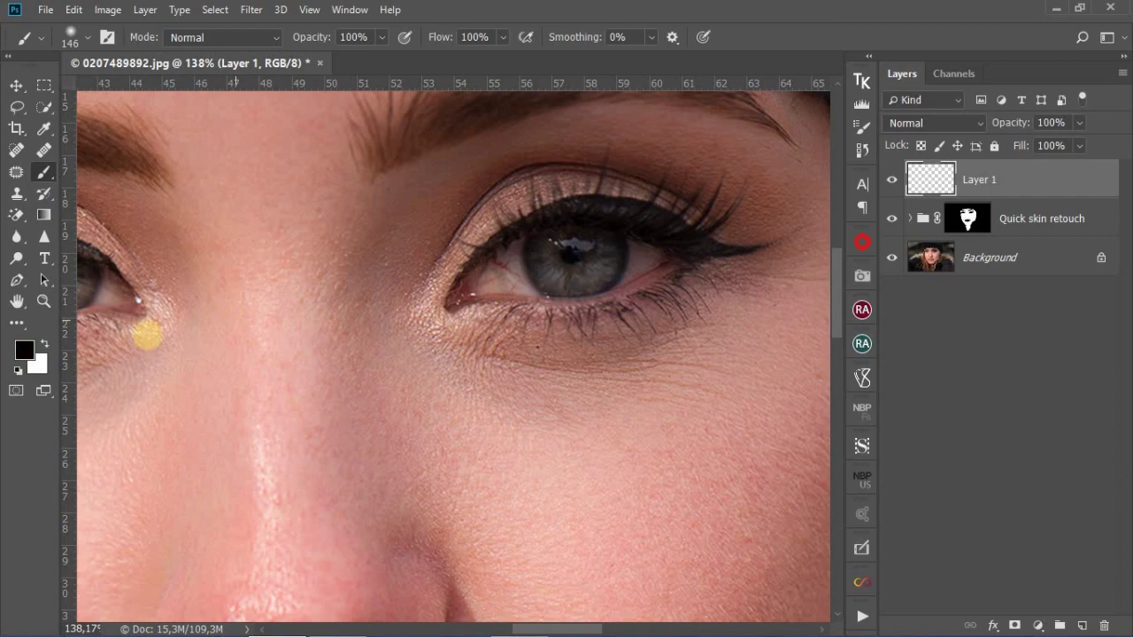
{"action": "left_click", "coordinate": [43, 341]}
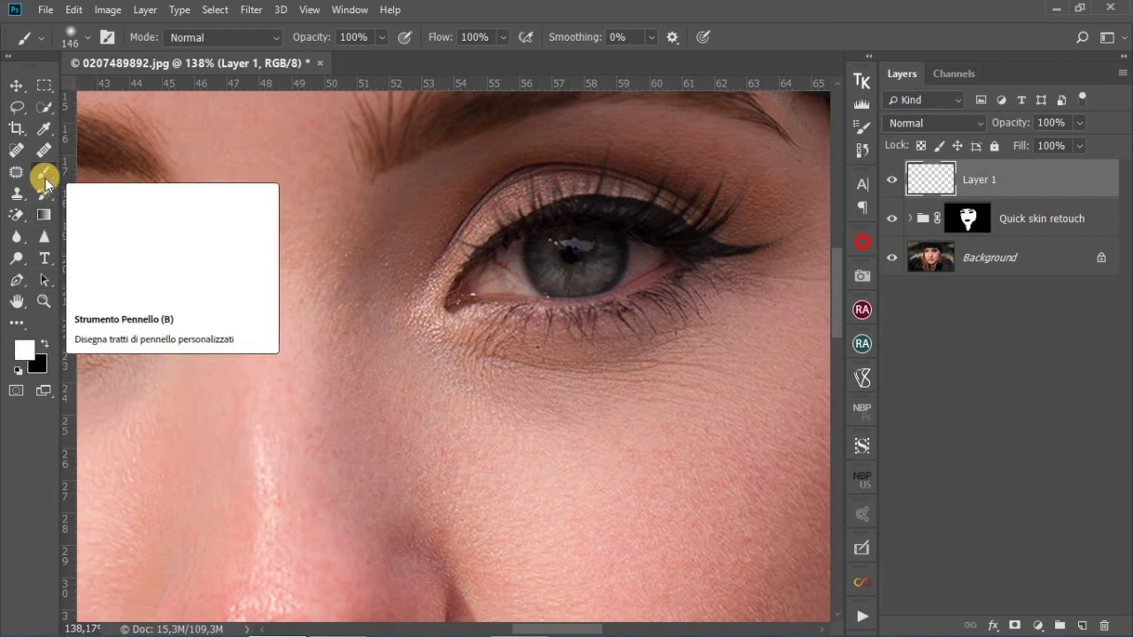
{"action": "left_click", "coordinate": [23, 347]}
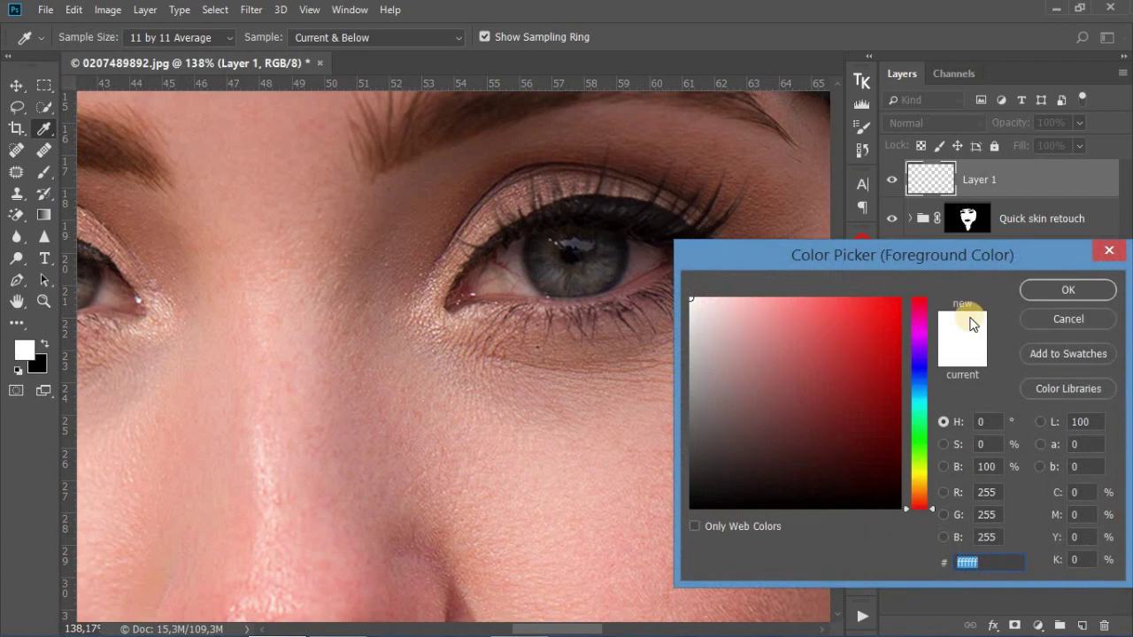
{"action": "left_click", "coordinate": [1090, 292]}
Step: Paint a soft white crescent over the lower iris of the woman's left eye on the new layer with a 21 px brush
{"action": "key", "text": "x"}
{"action": "right_click", "coordinate": [680, 266]}
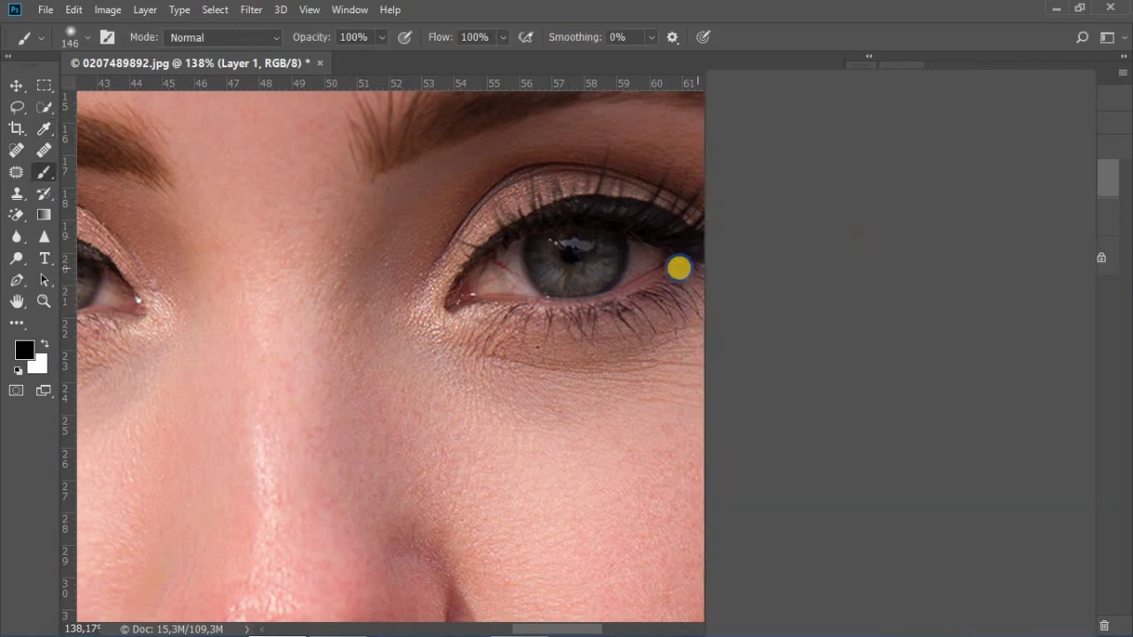
{"action": "left_click_drag", "start_coordinate": [634, 281], "coordinate": [559, 278]}
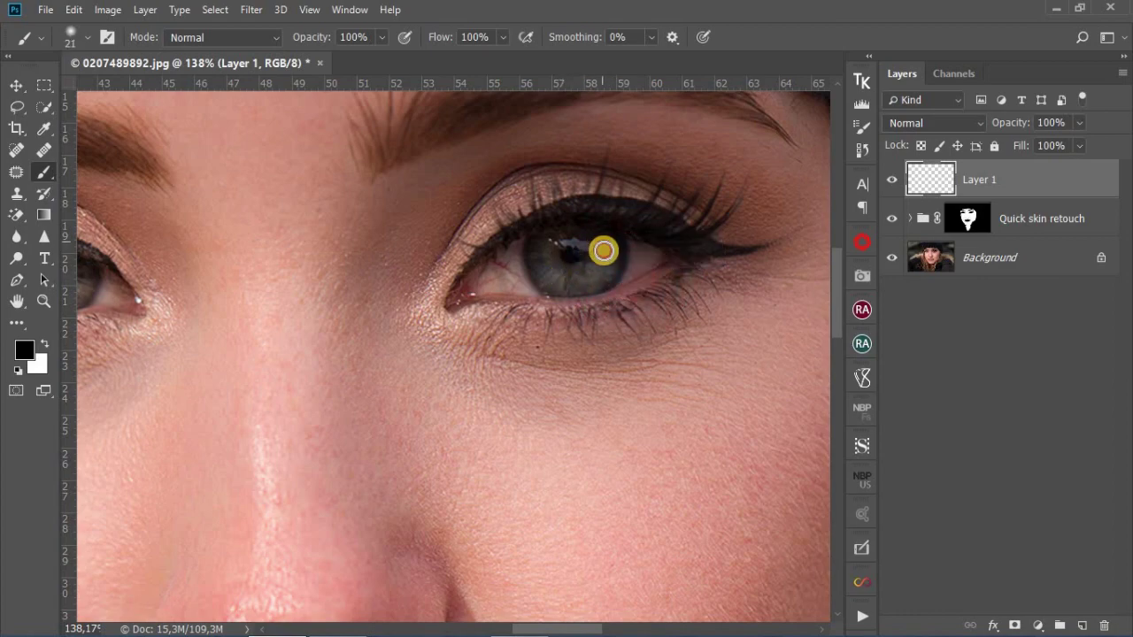
{"action": "left_click", "coordinate": [603, 262]}
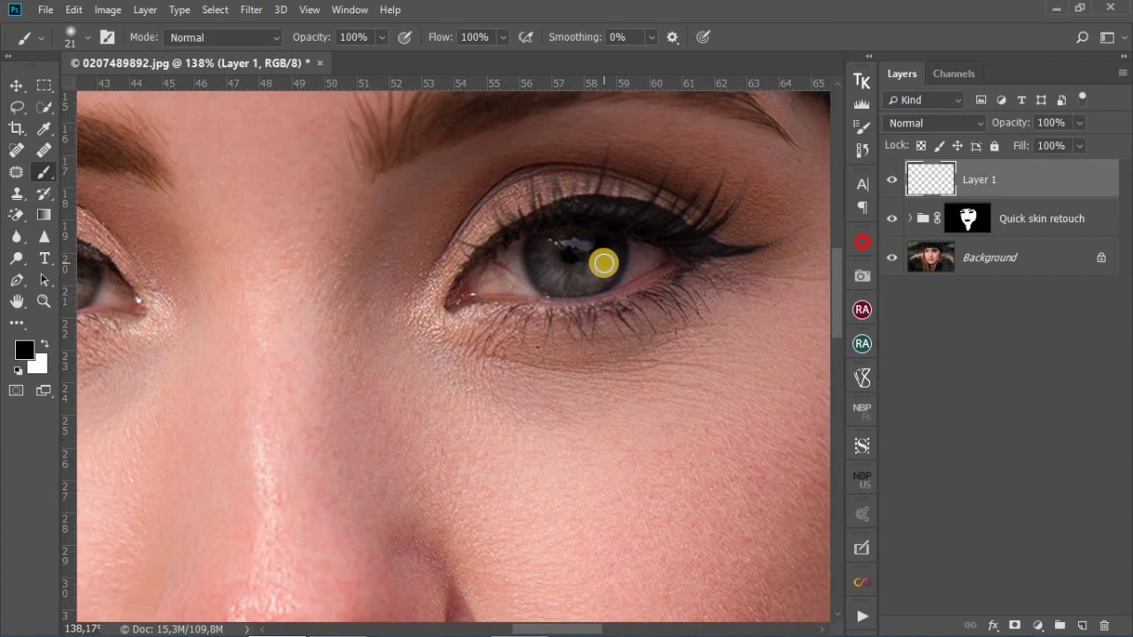
{"action": "key", "text": "x"}
{"action": "mouse_move", "coordinate": [604, 262]}
{"action": "left_mouse_down"}
{"action": "mouse_move", "coordinate": [612, 245]}
{"action": "mouse_move", "coordinate": [606, 272]}
{"action": "mouse_move", "coordinate": [554, 271]}
{"action": "mouse_move", "coordinate": [540, 254]}
{"action": "mouse_move", "coordinate": [564, 279]}
{"action": "mouse_move", "coordinate": [605, 258]}
{"action": "mouse_move", "coordinate": [557, 275]}
{"action": "mouse_move", "coordinate": [539, 247]}
{"action": "mouse_move", "coordinate": [549, 279]}
{"action": "mouse_move", "coordinate": [604, 261]}
{"action": "mouse_move", "coordinate": [576, 281]}
{"action": "left_mouse_up"}
{"action": "key", "text": "ctrl+z"}
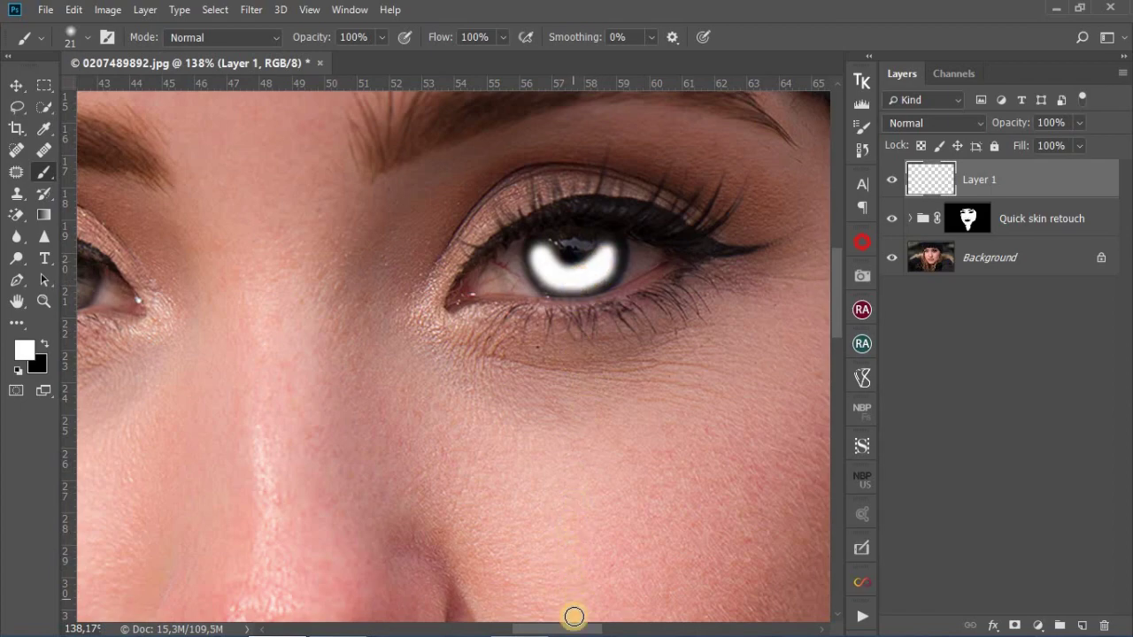
Step: Paint a soft white crescent over the lower iris of the woman's right eye on Layer 1
{"action": "left_click_drag", "start_coordinate": [573, 628], "coordinate": [539, 628]}
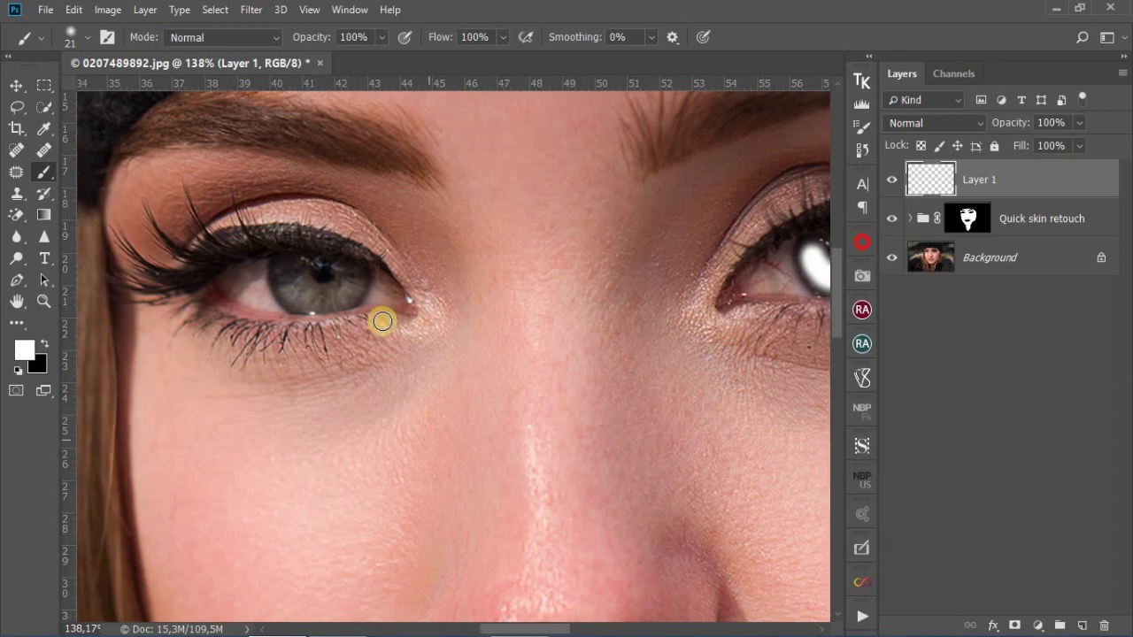
{"action": "mouse_move", "coordinate": [351, 267]}
{"action": "left_mouse_down"}
{"action": "mouse_move", "coordinate": [334, 297]}
{"action": "mouse_move", "coordinate": [316, 298]}
{"action": "mouse_move", "coordinate": [290, 269]}
{"action": "mouse_move", "coordinate": [292, 290]}
{"action": "mouse_move", "coordinate": [312, 301]}
{"action": "mouse_move", "coordinate": [354, 271]}
{"action": "mouse_move", "coordinate": [330, 298]}
{"action": "mouse_move", "coordinate": [354, 304]}
{"action": "left_mouse_up"}
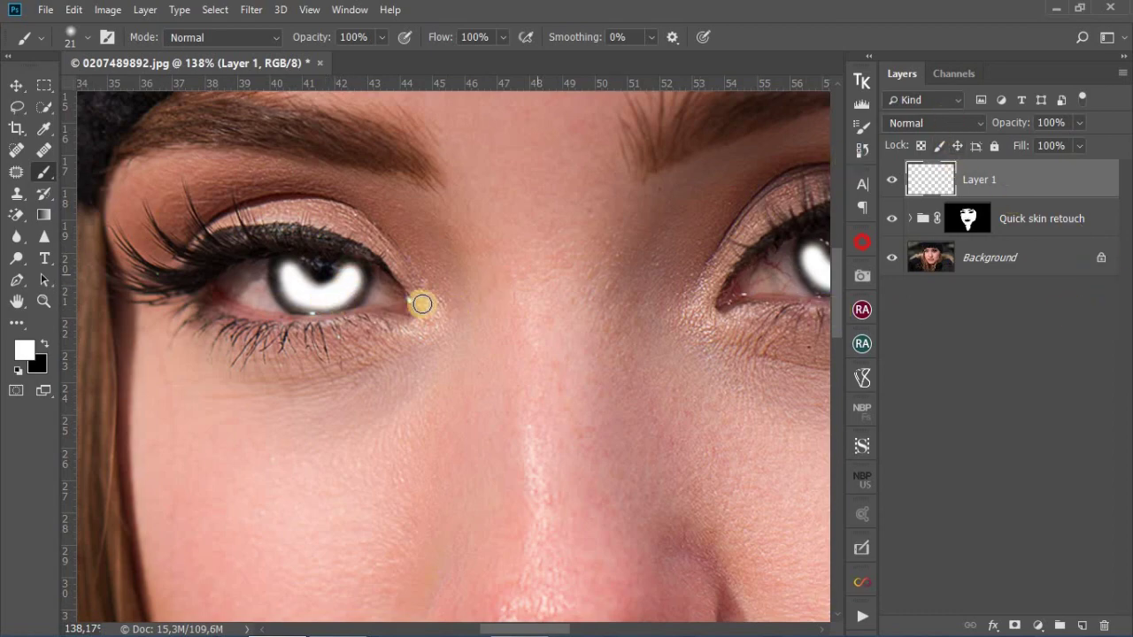
Step: Try the Screen blend mode on the painted eye layer and settle on Soft Light
{"action": "scroll", "coordinate": [437, 276], "scroll_direction": "down", "scroll_amount": 3}
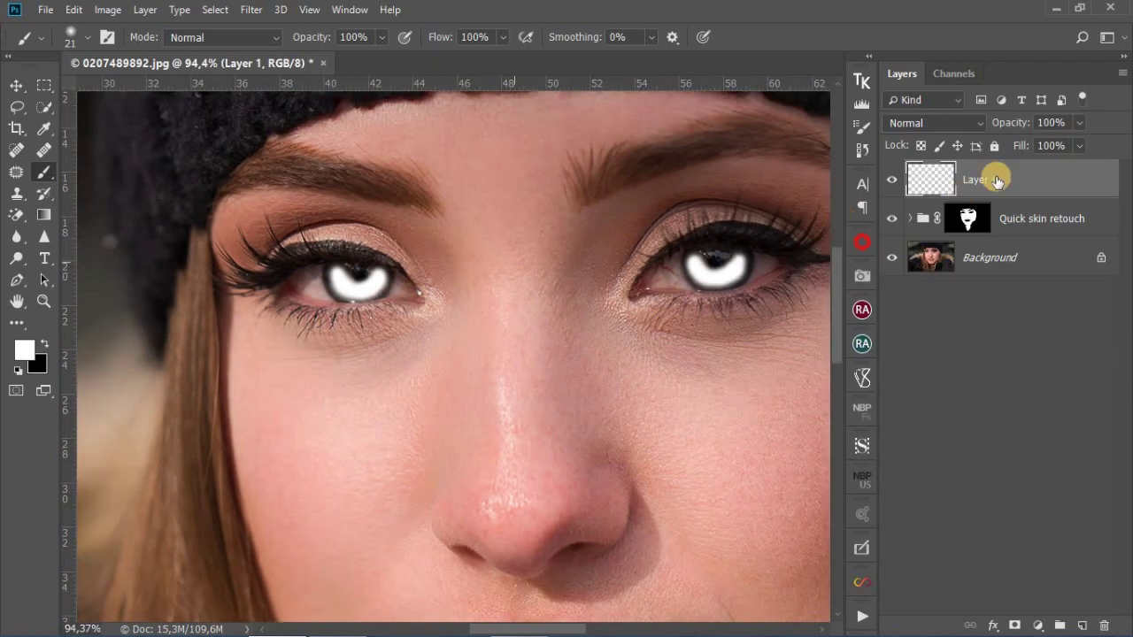
{"action": "left_click", "coordinate": [942, 122]}
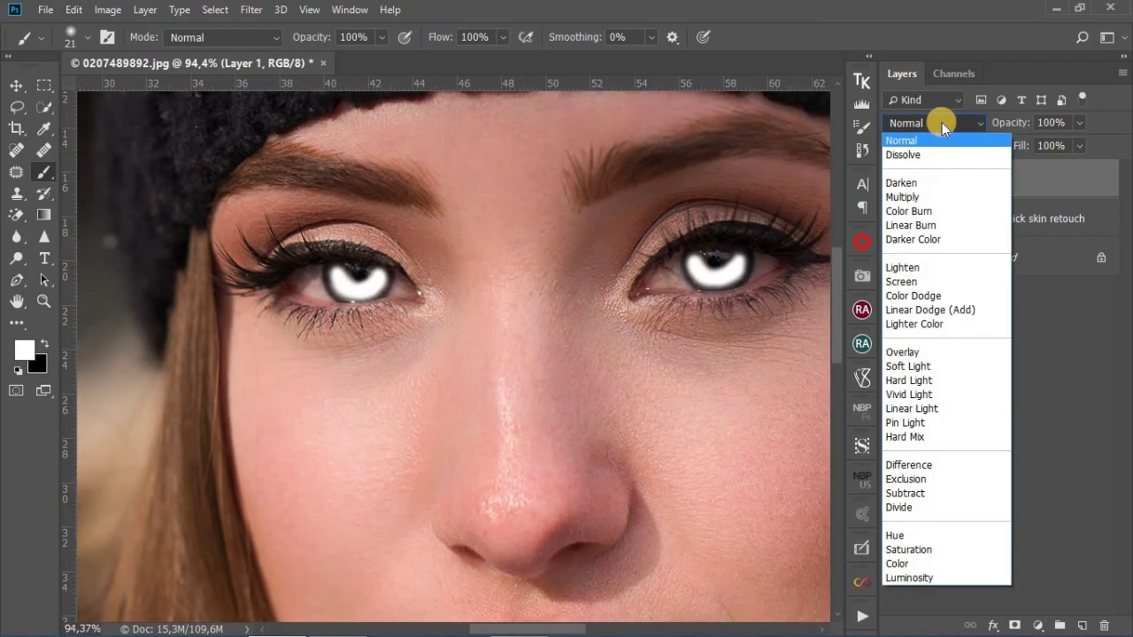
{"action": "left_click", "coordinate": [905, 280]}
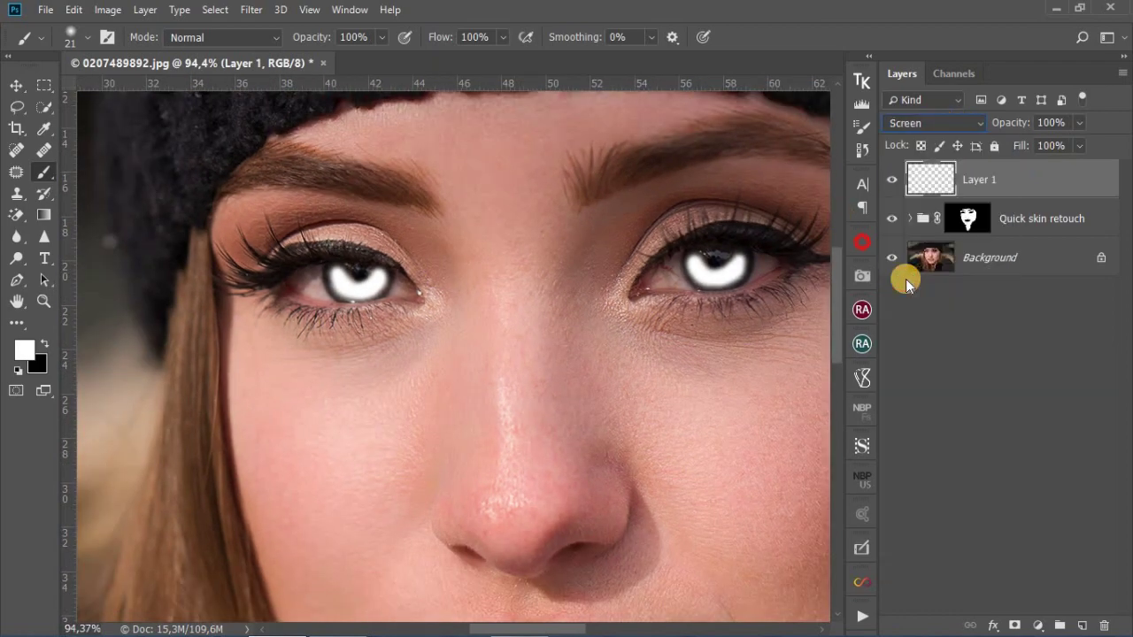
{"action": "left_click", "coordinate": [916, 122]}
{"action": "left_click", "coordinate": [900, 366]}
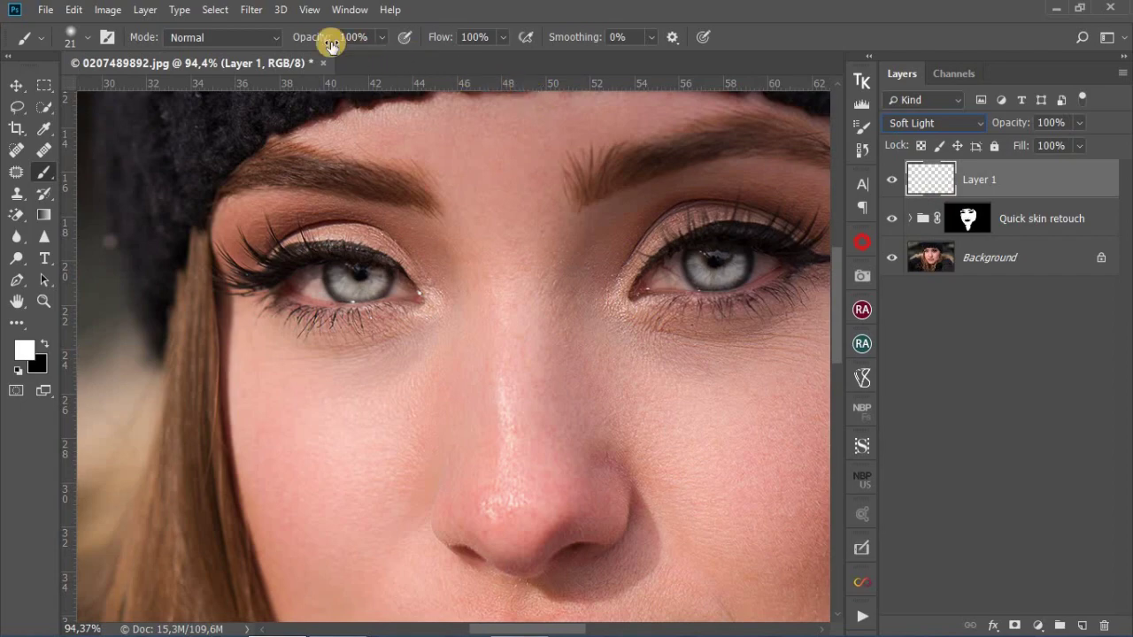
Step: Apply a Gaussian Blur with a radius of 7.6 pixels to the white eye paint on Layer 1
{"action": "left_click", "coordinate": [250, 10]}
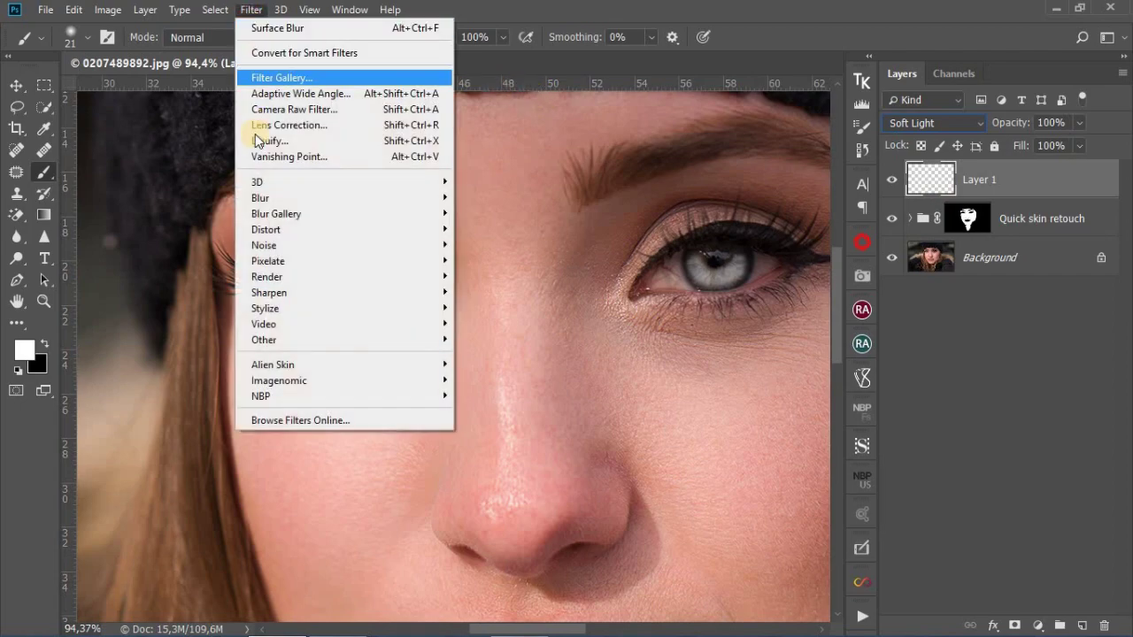
{"action": "mouse_move", "coordinate": [264, 196]}
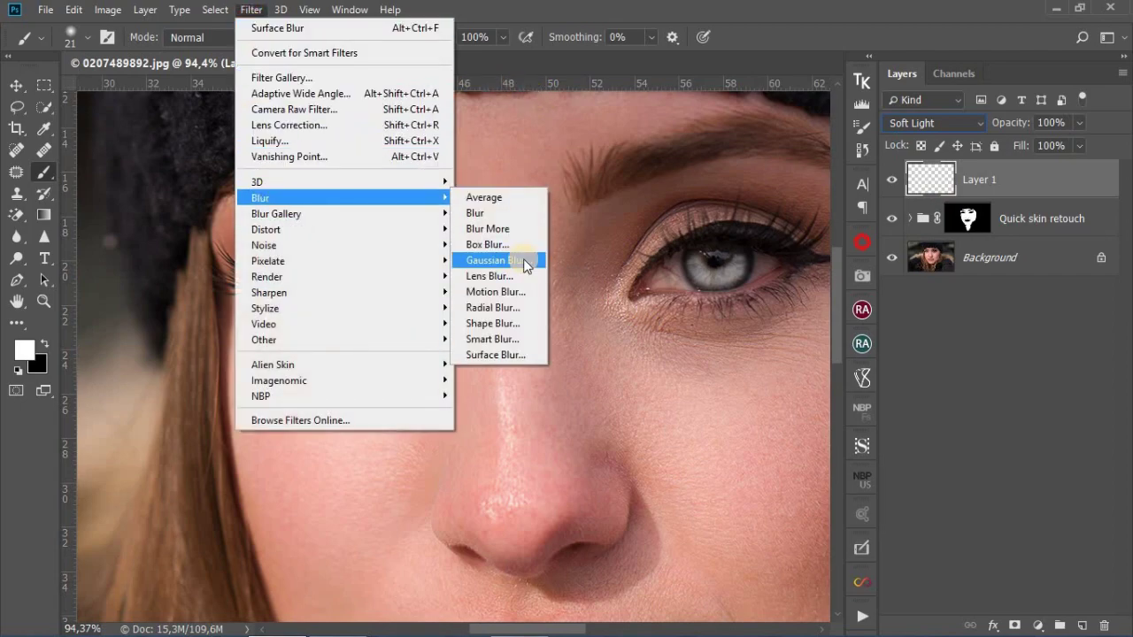
{"action": "left_click", "coordinate": [514, 262]}
{"action": "left_click_drag", "start_coordinate": [816, 130], "coordinate": [552, 363]}
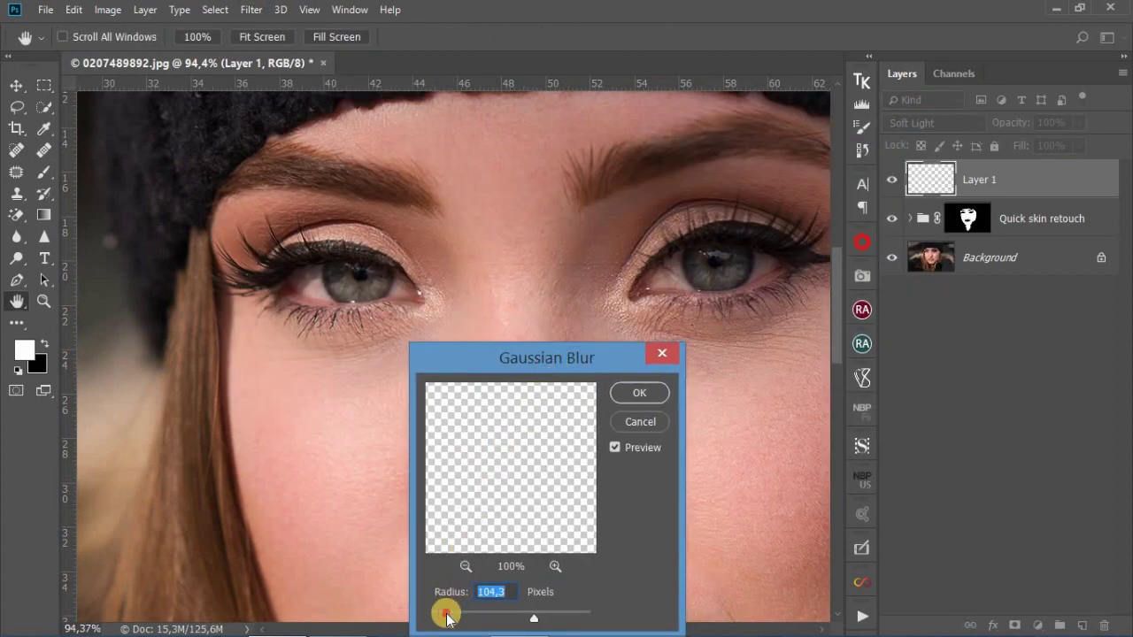
{"action": "left_click_drag", "start_coordinate": [447, 617], "coordinate": [453, 619]}
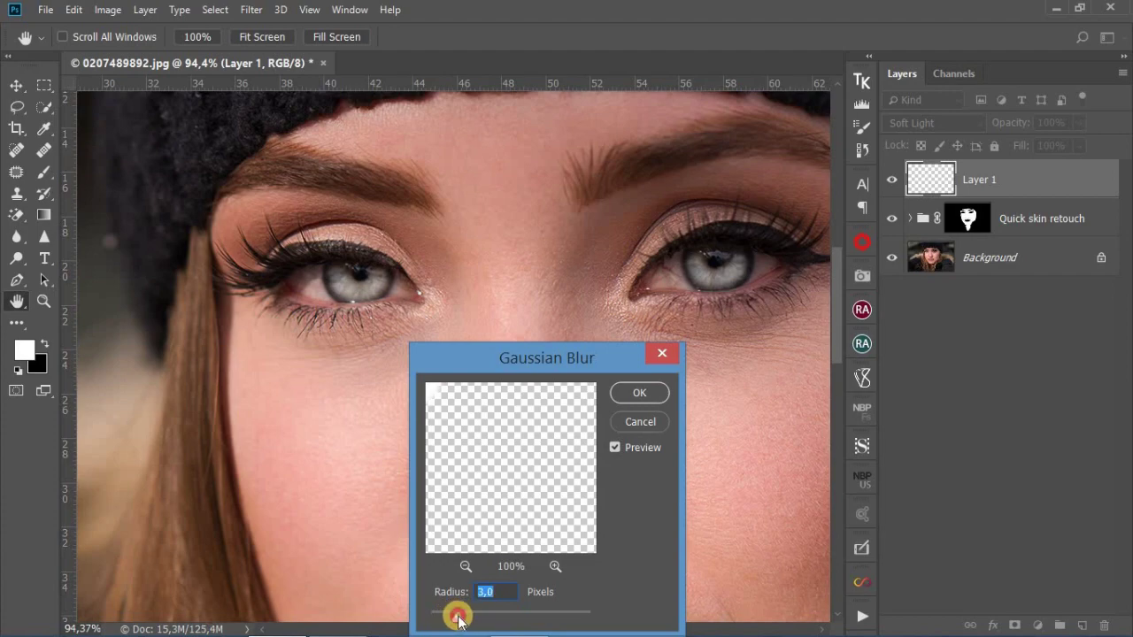
{"action": "left_click_drag", "start_coordinate": [457, 618], "coordinate": [482, 622]}
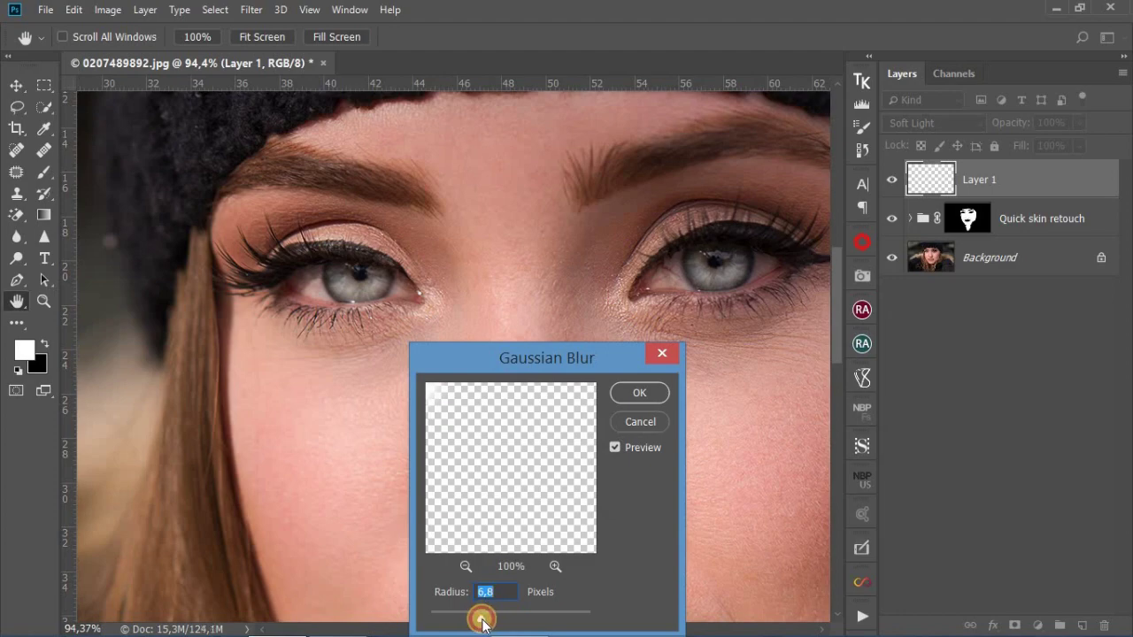
{"action": "left_click_drag", "start_coordinate": [482, 622], "coordinate": [485, 624]}
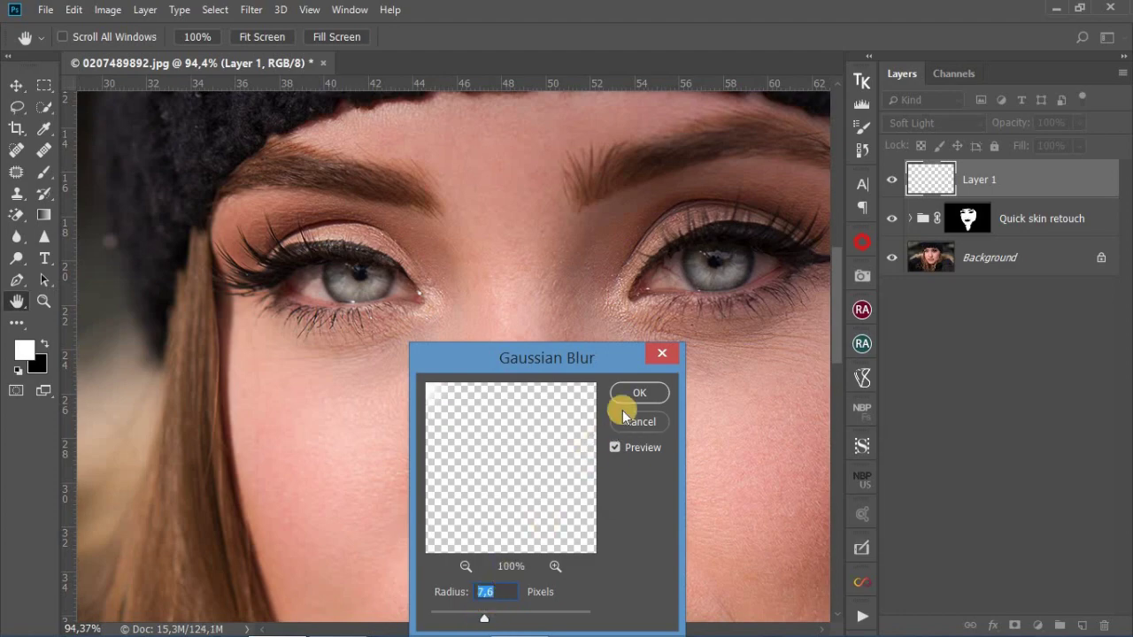
{"action": "left_click", "coordinate": [639, 395]}
{"action": "key", "text": "b"}
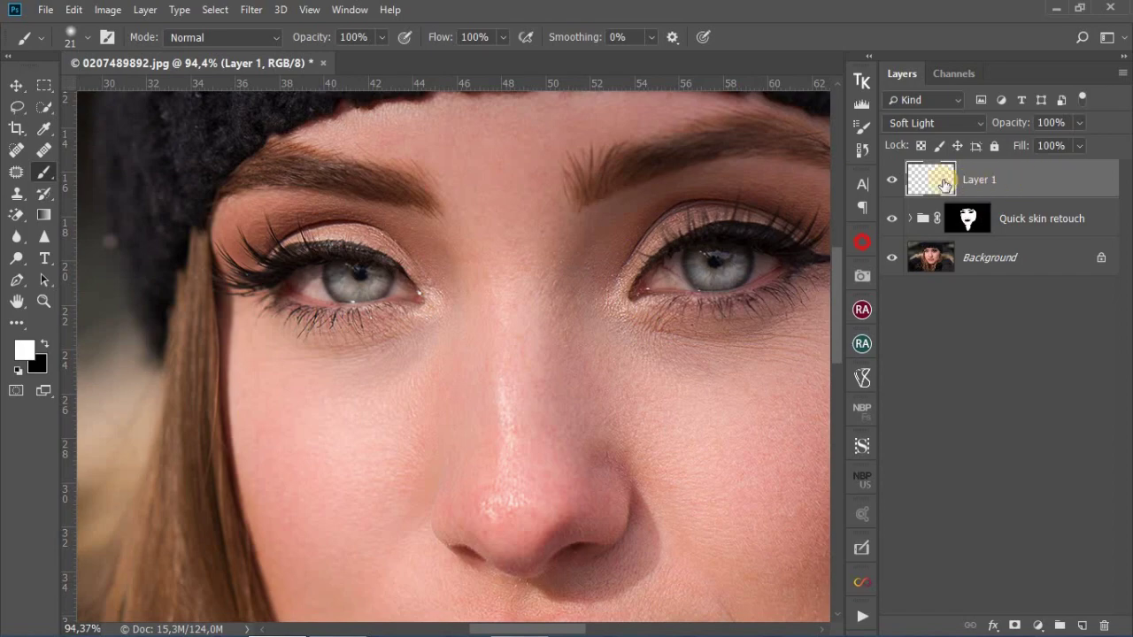
Step: Lower Layer 1's opacity to 59% and finally 48%, switching the layer off and on to compare the eyes
{"action": "left_click", "coordinate": [891, 184]}
{"action": "left_click", "coordinate": [891, 182]}
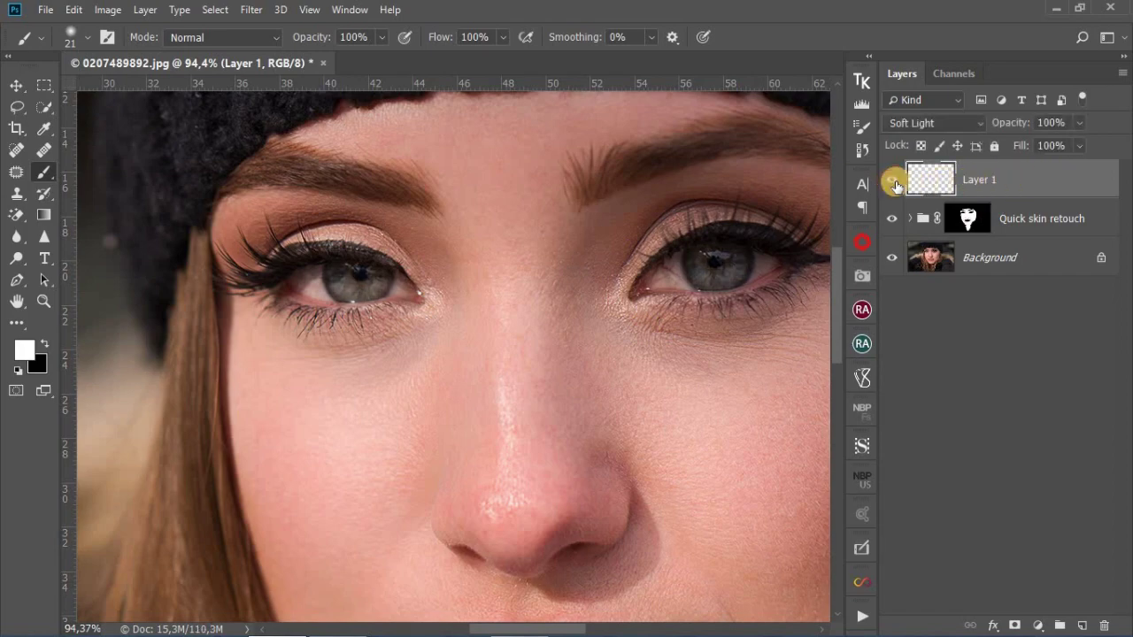
{"action": "left_click", "coordinate": [1079, 122]}
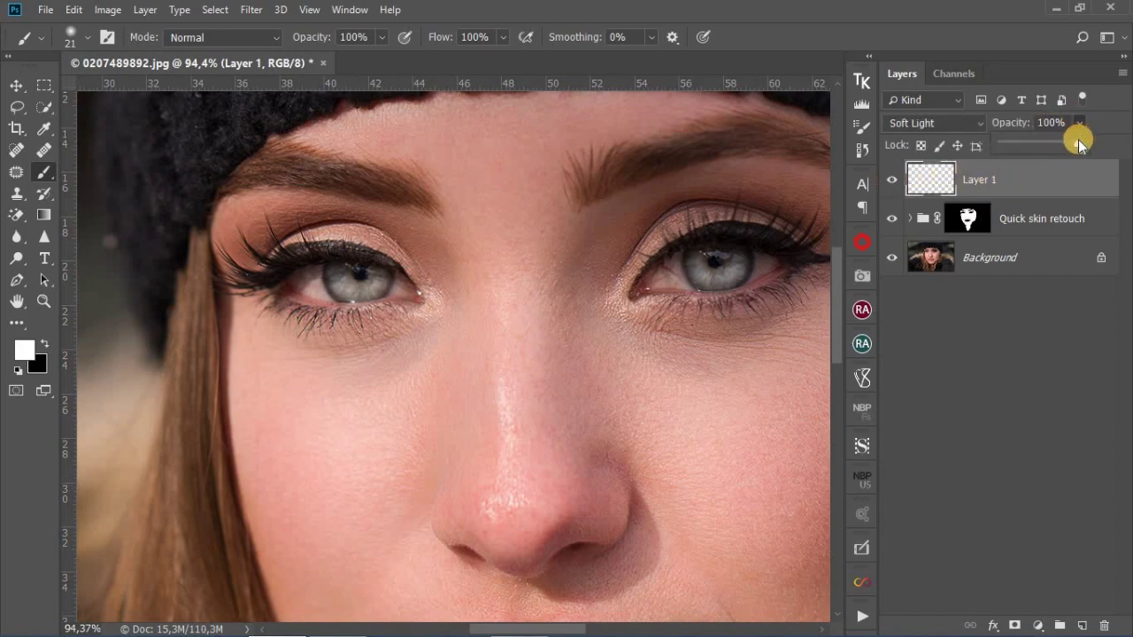
{"action": "left_click_drag", "start_coordinate": [1077, 145], "coordinate": [1048, 147]}
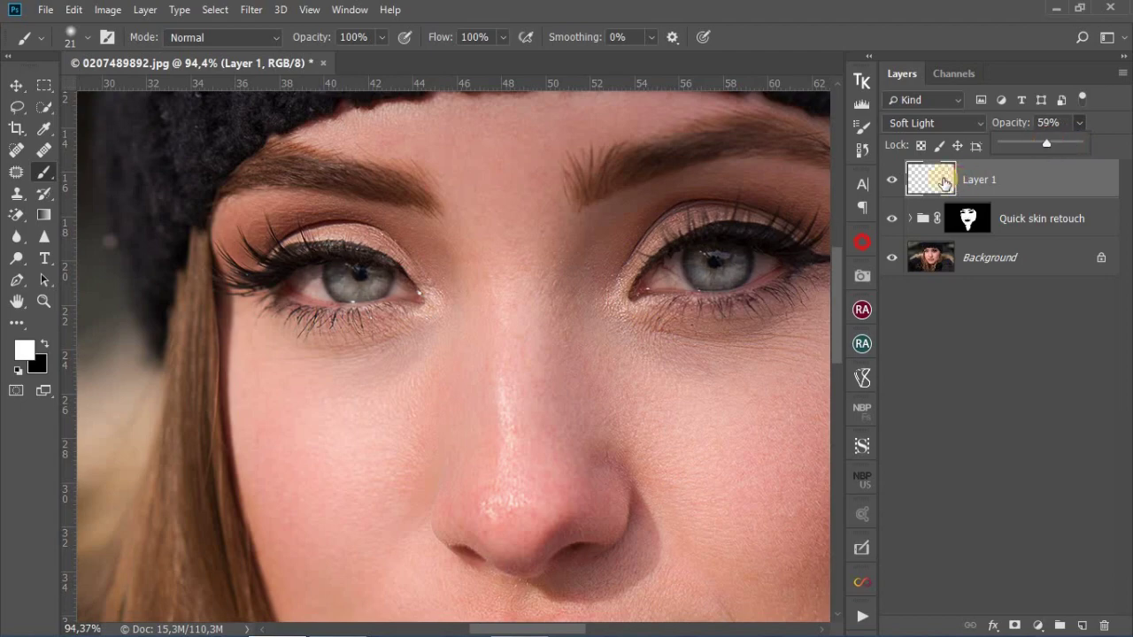
{"action": "left_click", "coordinate": [891, 179]}
{"action": "left_click", "coordinate": [891, 180]}
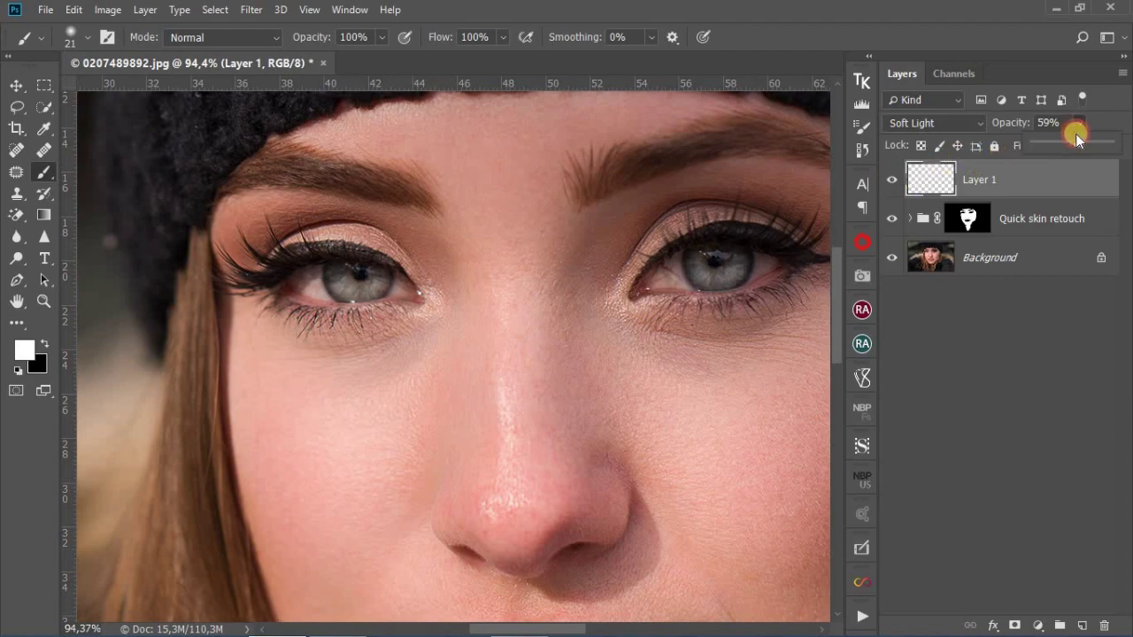
{"action": "left_click_drag", "start_coordinate": [1074, 142], "coordinate": [1073, 142]}
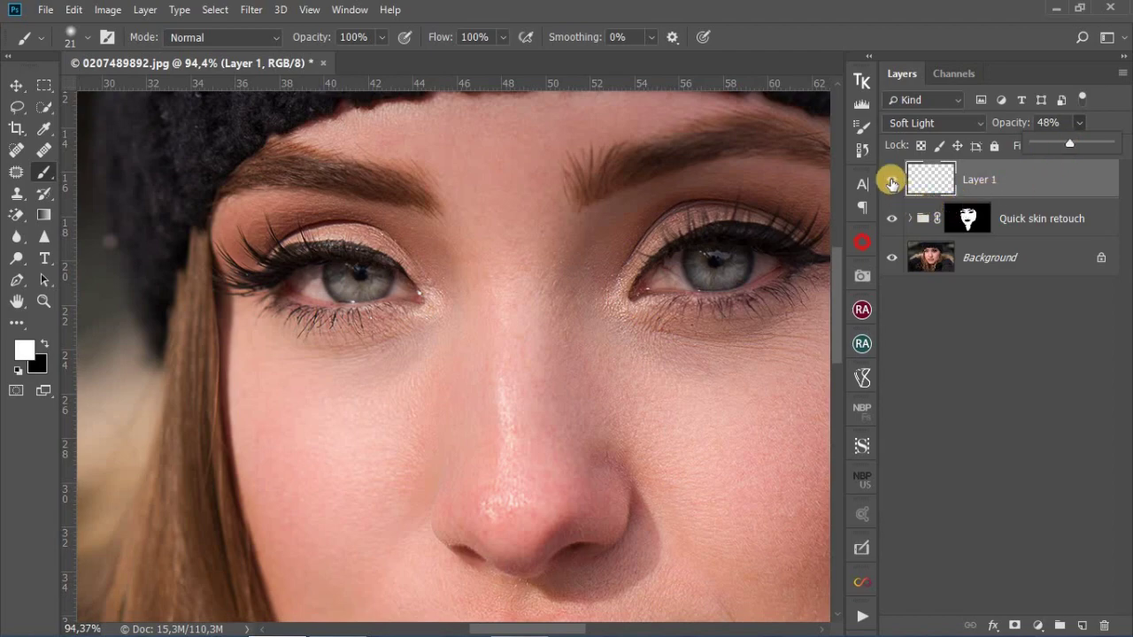
{"action": "left_click", "coordinate": [891, 180]}
{"action": "left_click", "coordinate": [891, 180]}
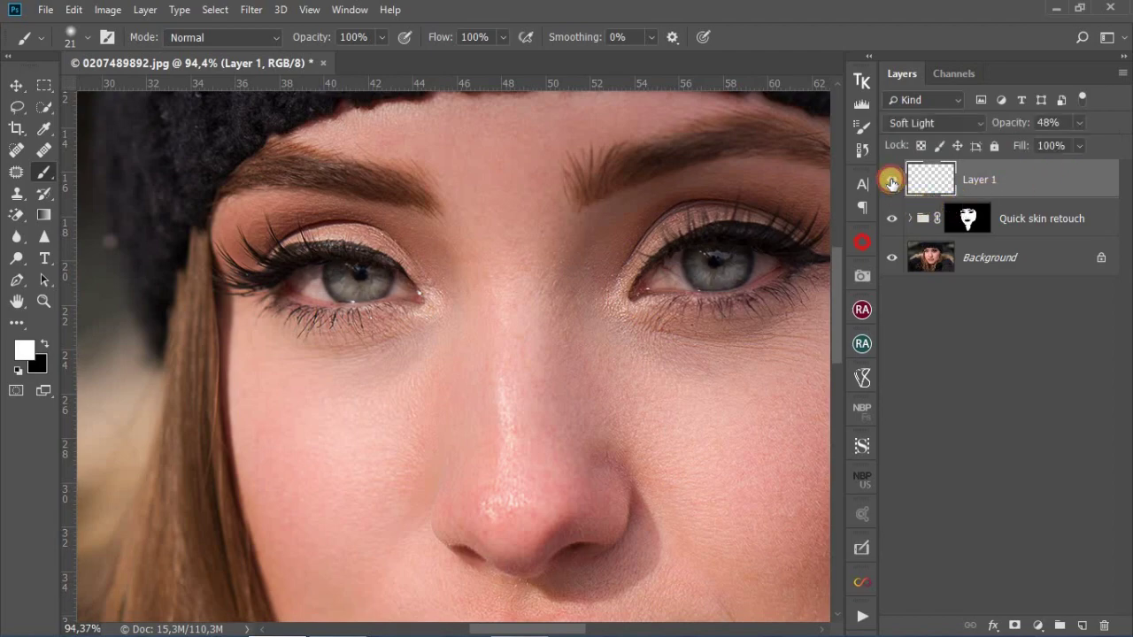
Step: Compare the whole face with and without the eye brightening by switching Layer 1 off and on
{"action": "scroll", "coordinate": [562, 263], "scroll_direction": "down", "scroll_amount": 2}
{"action": "scroll", "coordinate": [562, 263], "scroll_direction": "down", "scroll_amount": 4}
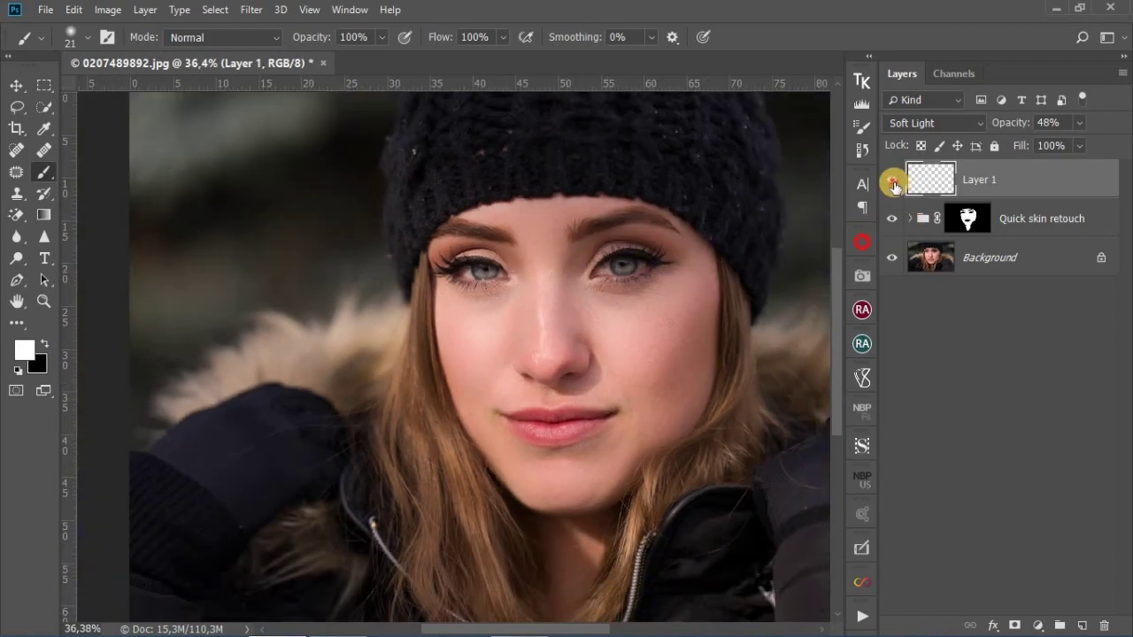
{"action": "left_click", "coordinate": [892, 182]}
{"action": "left_click", "coordinate": [892, 182]}
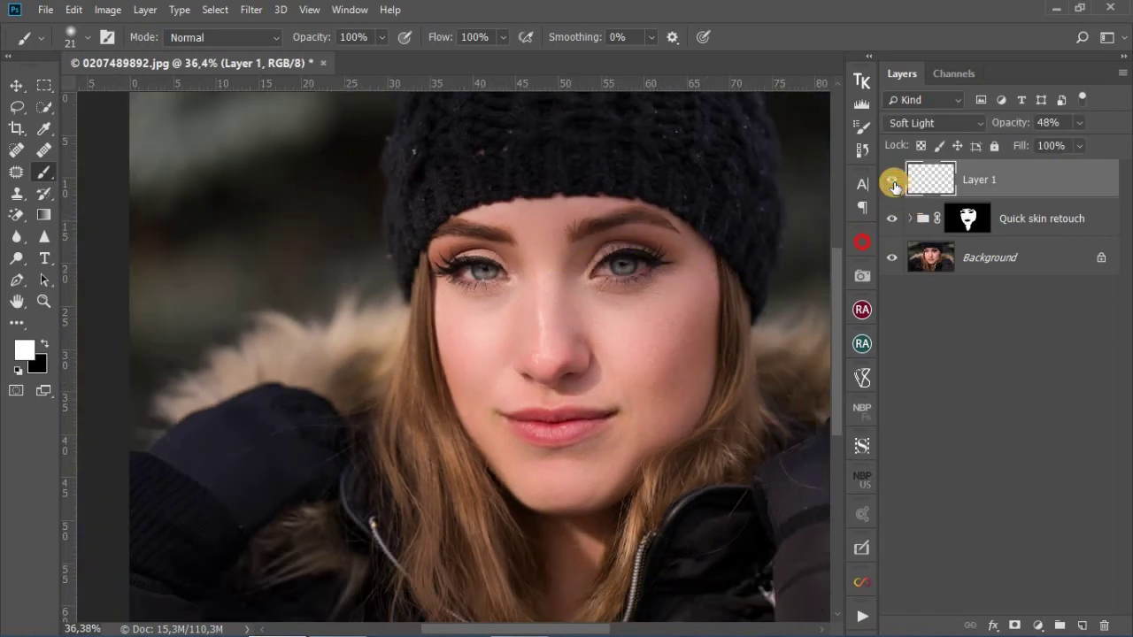
Step: Create a new empty layer above Layer 1 and choose the 326 px "signature" brush preset
{"action": "left_click", "coordinate": [1081, 626]}
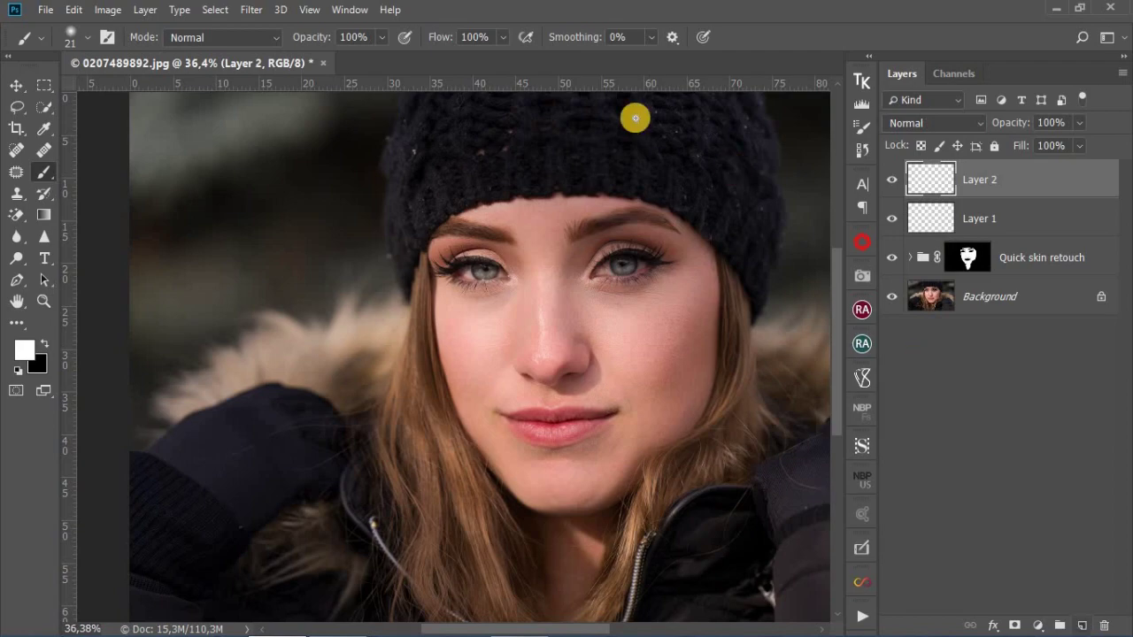
{"action": "left_click", "coordinate": [87, 40]}
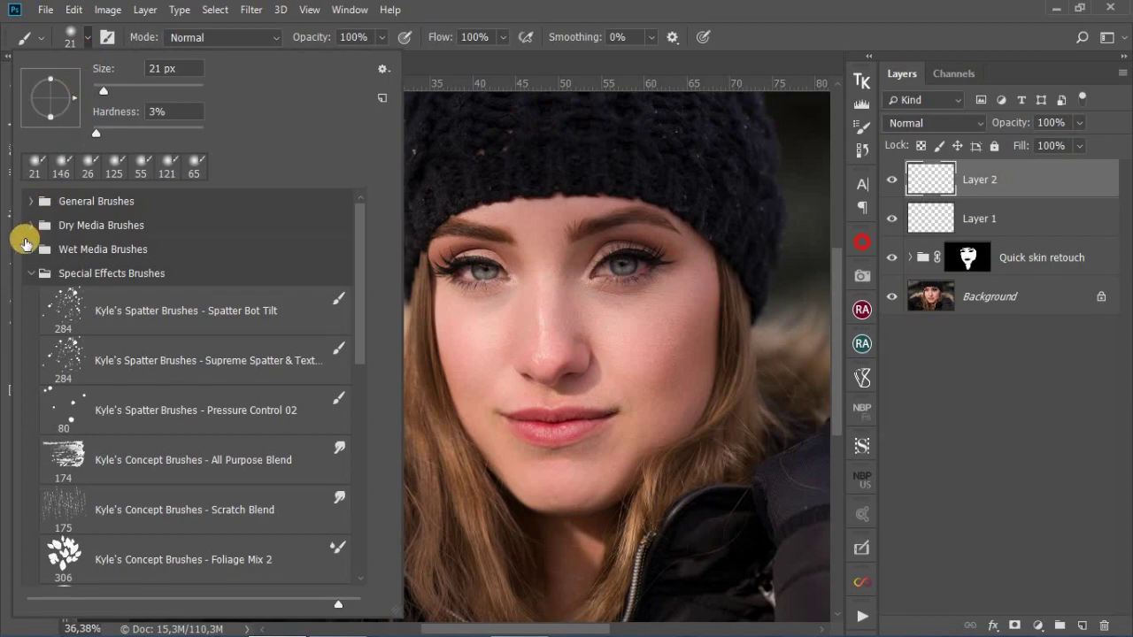
{"action": "left_click", "coordinate": [33, 273]}
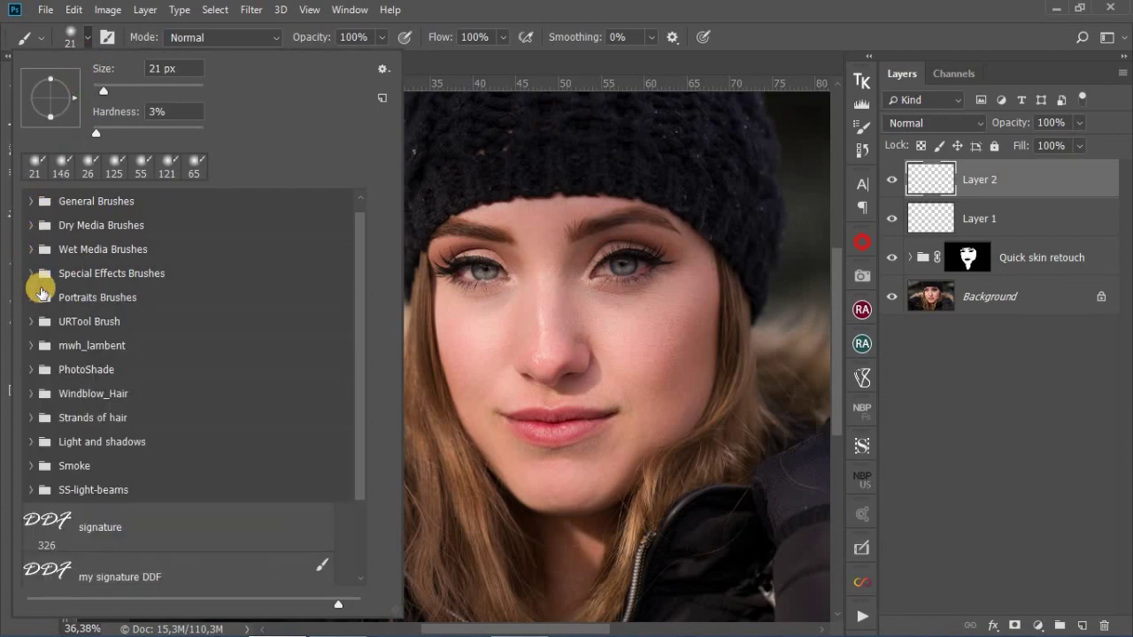
{"action": "scroll", "coordinate": [80, 390], "scroll_direction": "down", "scroll_amount": 2}
{"action": "left_click", "coordinate": [62, 454]}
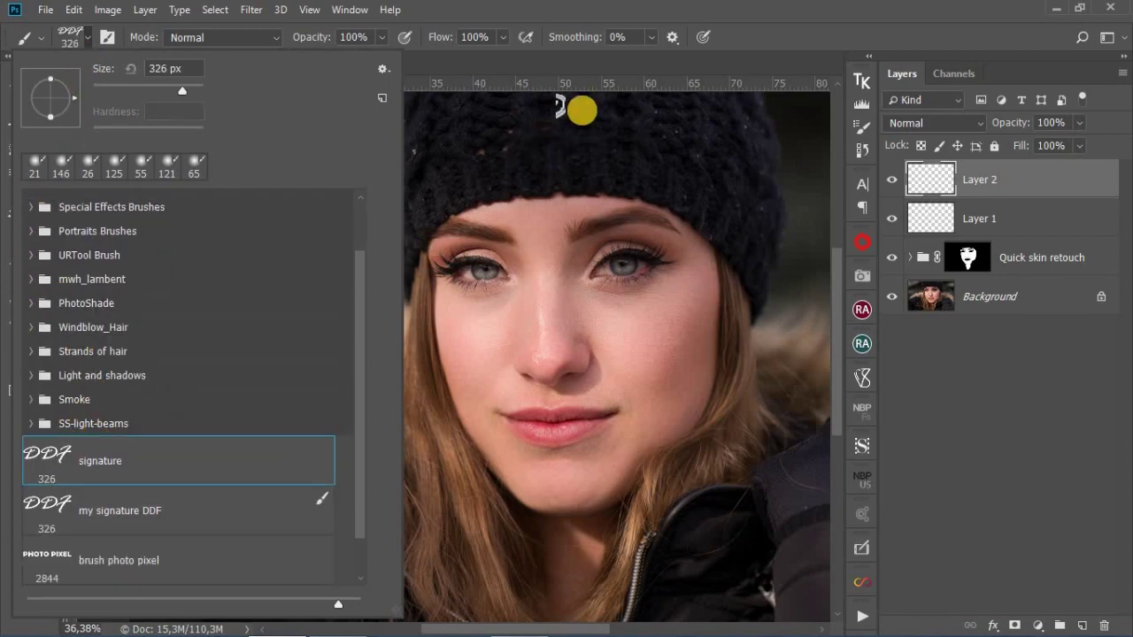
{"action": "left_click", "coordinate": [762, 24]}
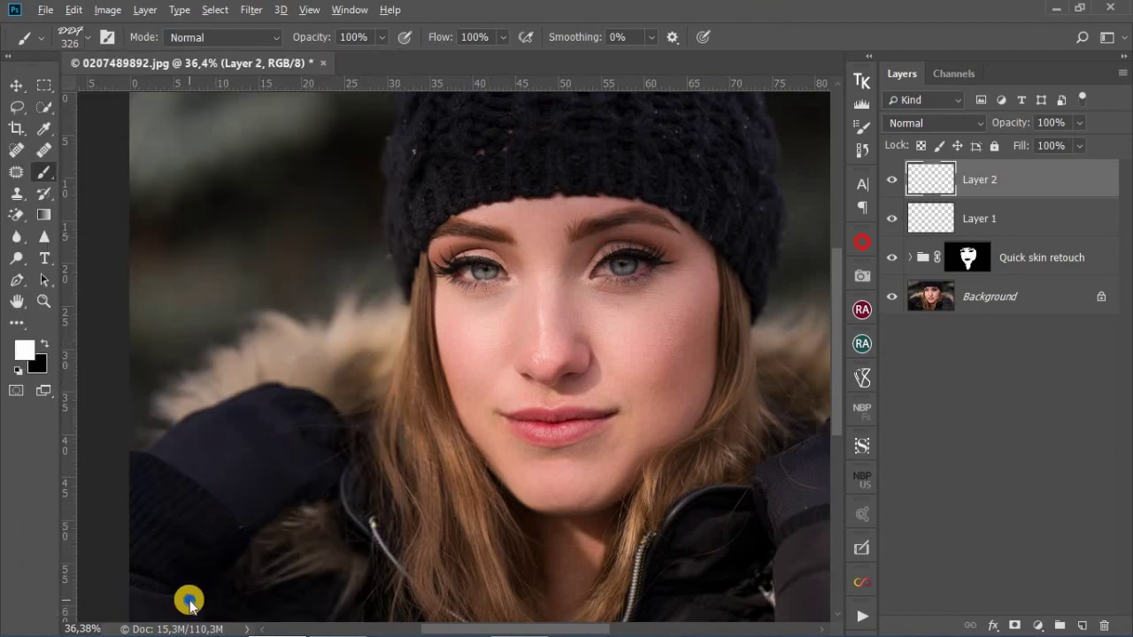
Step: Reduce the signature brush size to 134 px and fit the whole photo in view
{"action": "left_click_drag", "start_coordinate": [189, 601], "coordinate": [147, 604]}
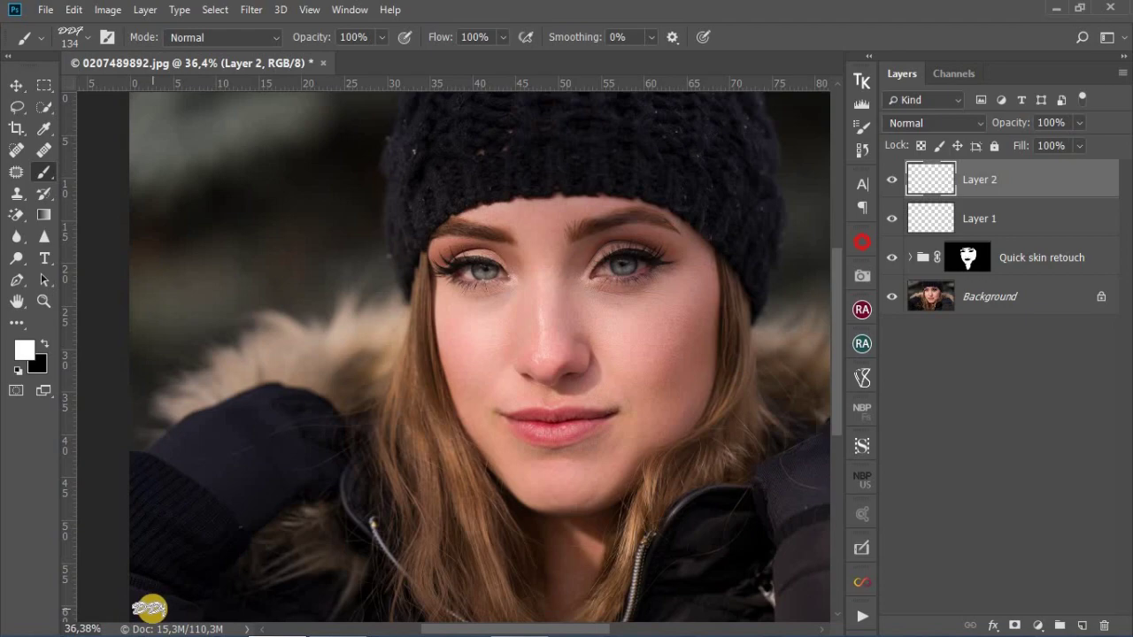
{"action": "scroll", "coordinate": [182, 516], "scroll_direction": "down", "scroll_amount": 8}
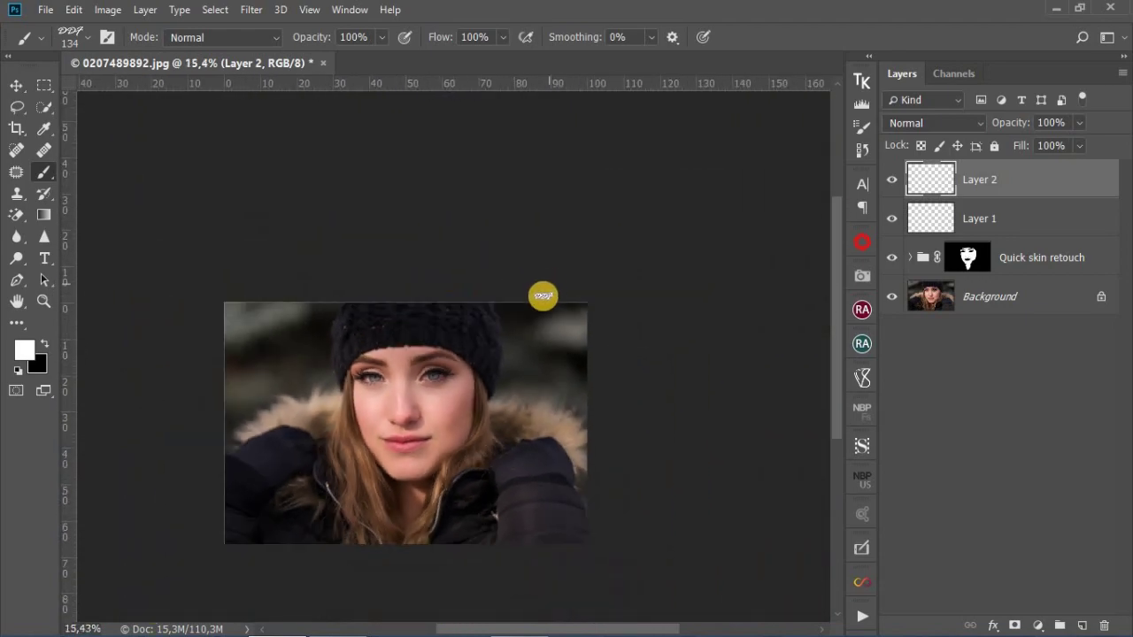
{"action": "key", "text": "ctrl+0"}
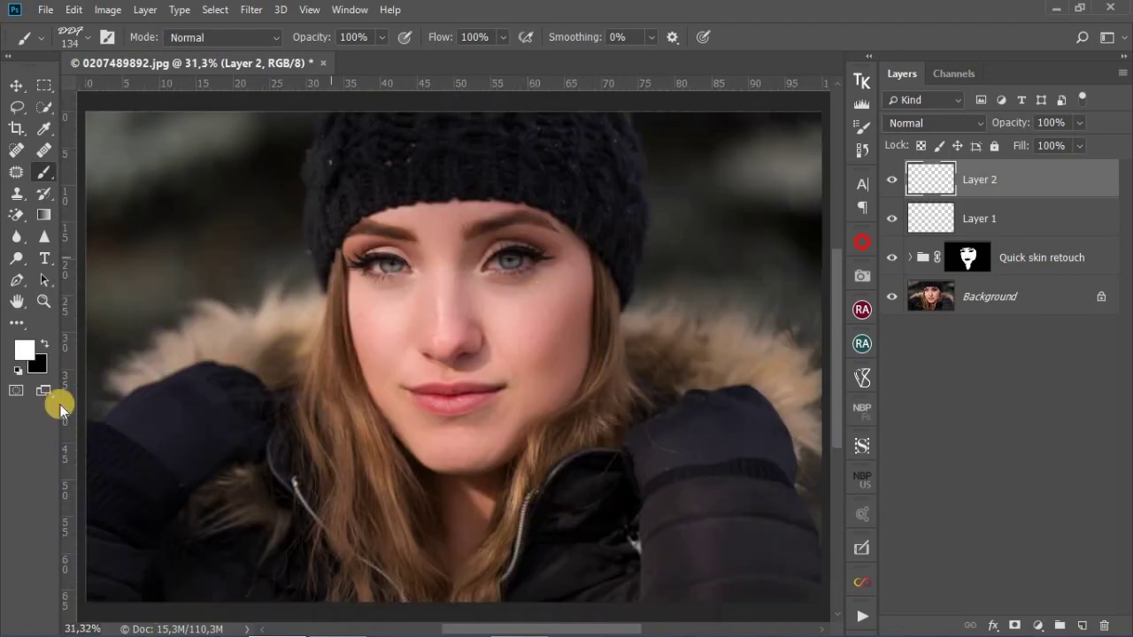